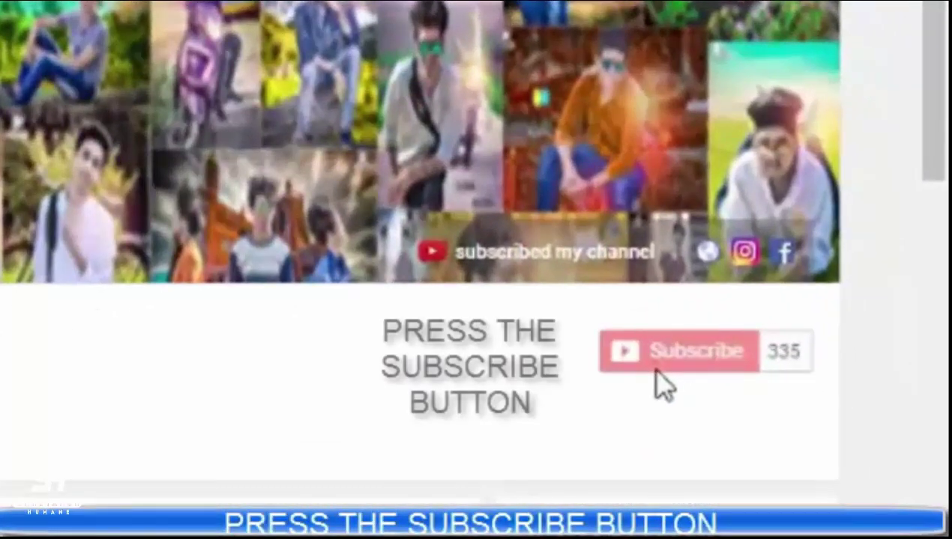
Subscribe to the YouTube channel with 'Send me all notifications' enabled and saved
left_click(854, 221)
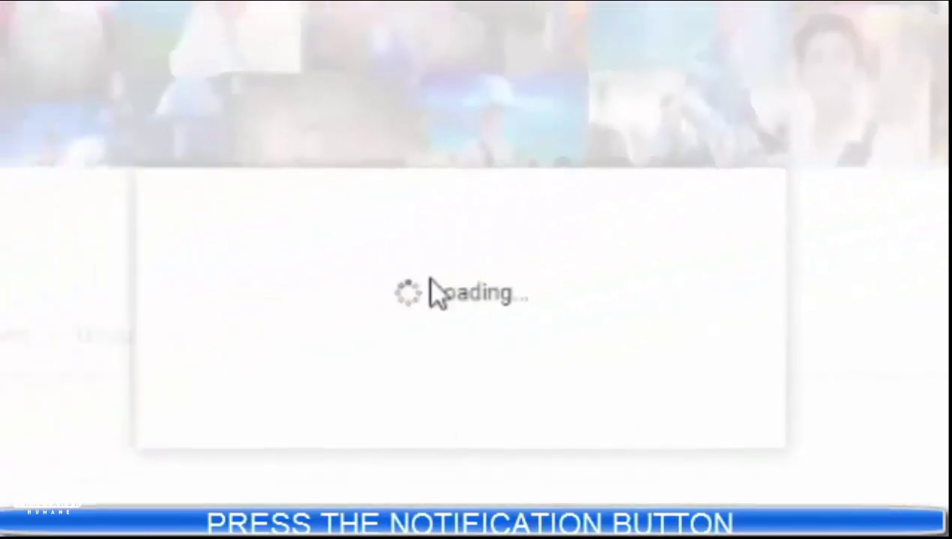
left_click(185, 226)
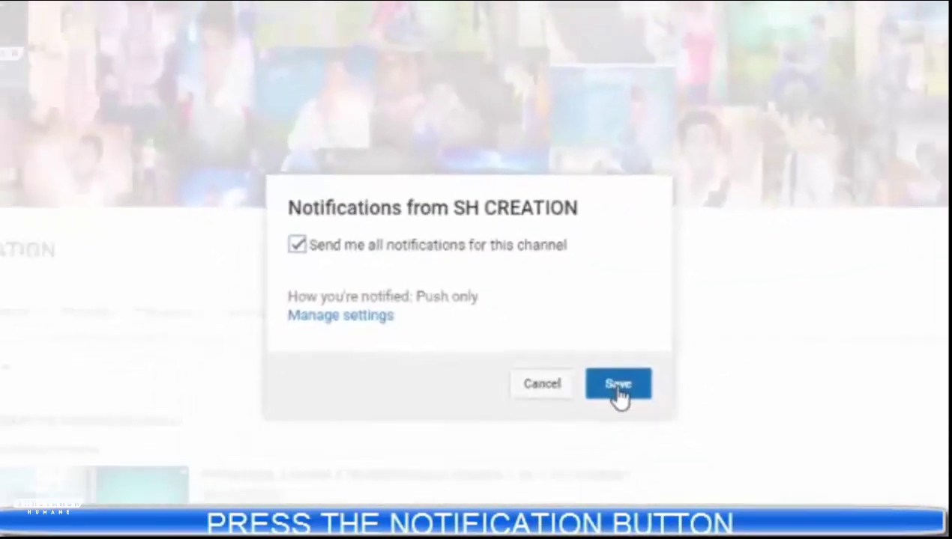
left_click(619, 386)
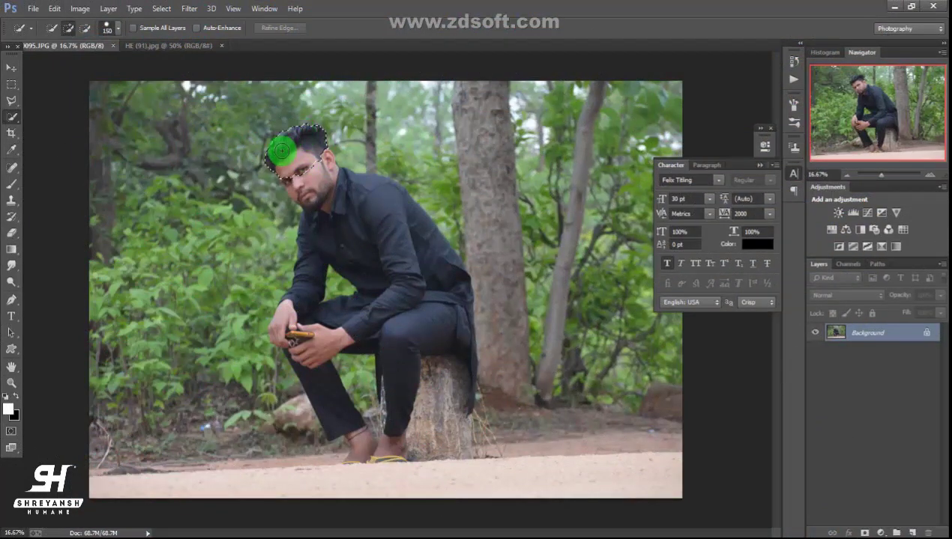
Quick-select the seated man and the ground strip, refining around the chin with a smaller brush
mouse_move(336, 199)
left_mouse_down()
mouse_move(444, 409)
mouse_move(686, 480)
left_mouse_up()
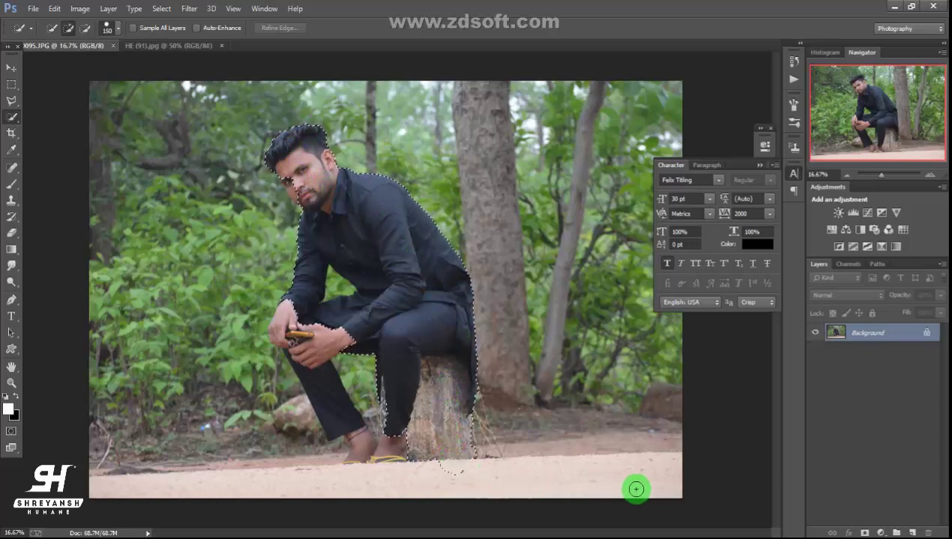
mouse_move(523, 501)
left_mouse_down()
mouse_move(89, 490)
mouse_move(240, 491)
mouse_move(395, 455)
mouse_move(367, 455)
mouse_move(296, 333)
mouse_move(313, 201)
mouse_move(289, 180)
left_mouse_up()
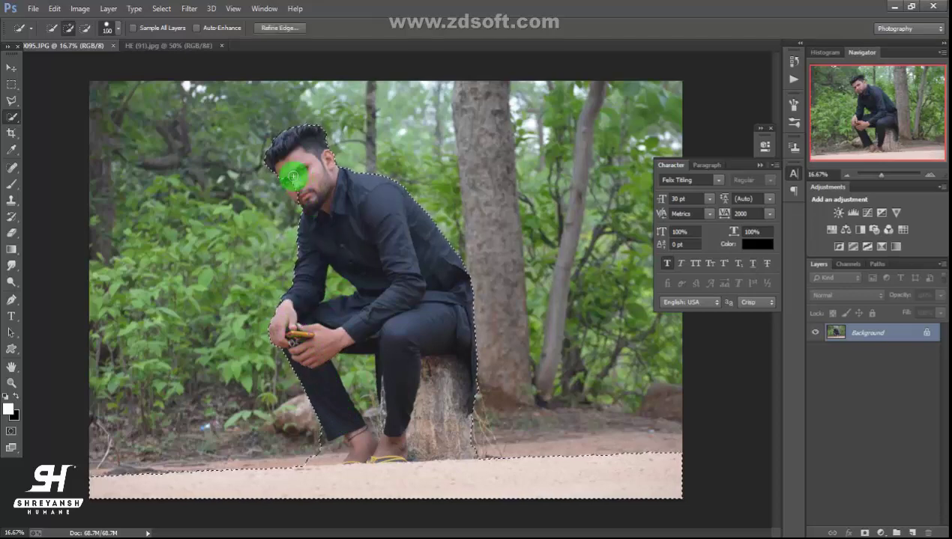
key("bracketleft")
key("bracketleft")
key("bracketleft")
left_click(313, 193)
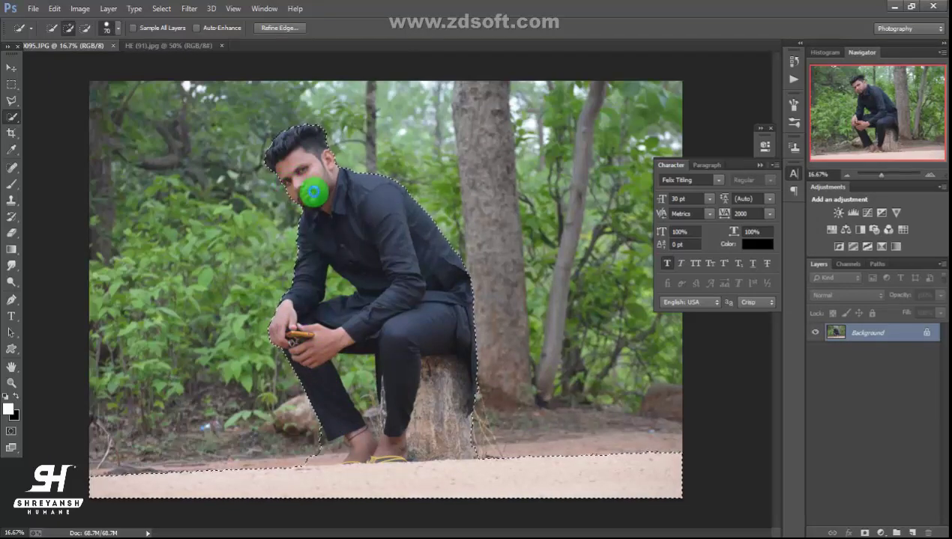
Zoom to the feet and, in Subtract mode, trim the selection along the trouser leg and ground spike
scroll(313, 195, "up", 2)
scroll(380, 274, "up", 1)
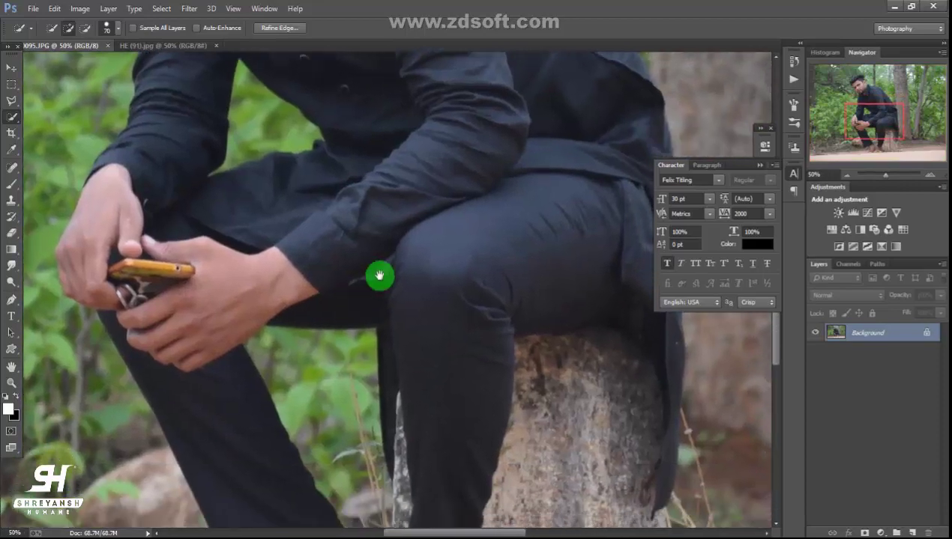
scroll(379, 219, "up", 1)
left_click_drag(290, 342, 348, 106)
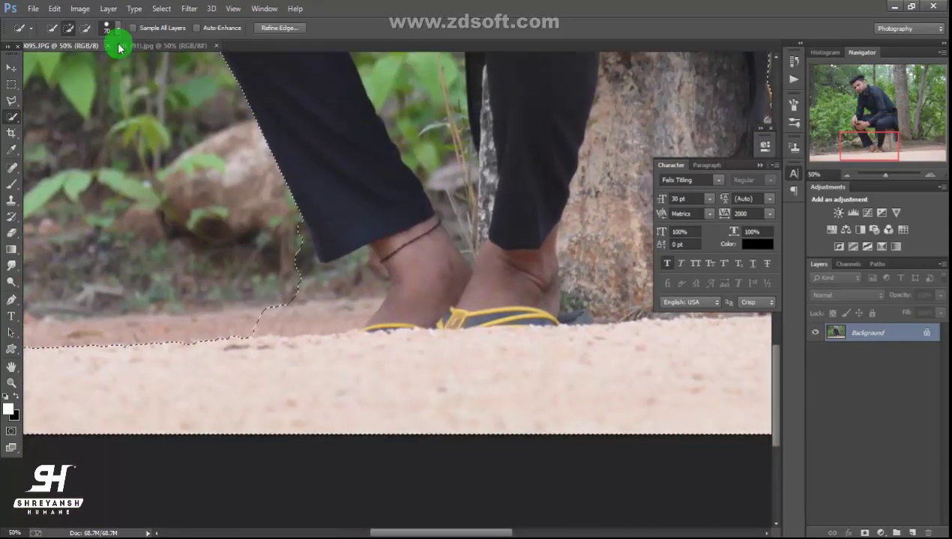
left_click(85, 28)
left_click(240, 265)
left_click(302, 219)
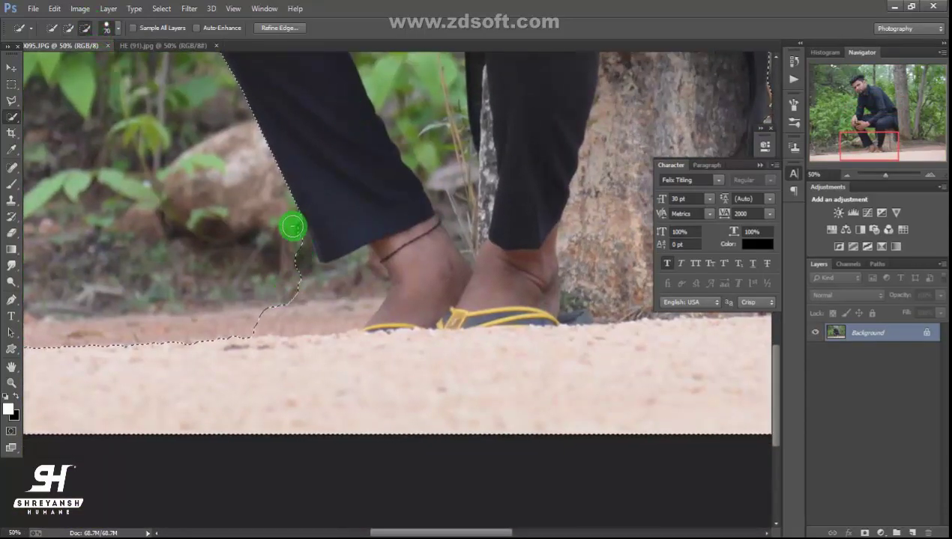
mouse_move(292, 227)
left_mouse_down()
mouse_move(299, 253)
mouse_move(341, 283)
mouse_move(370, 267)
left_mouse_up()
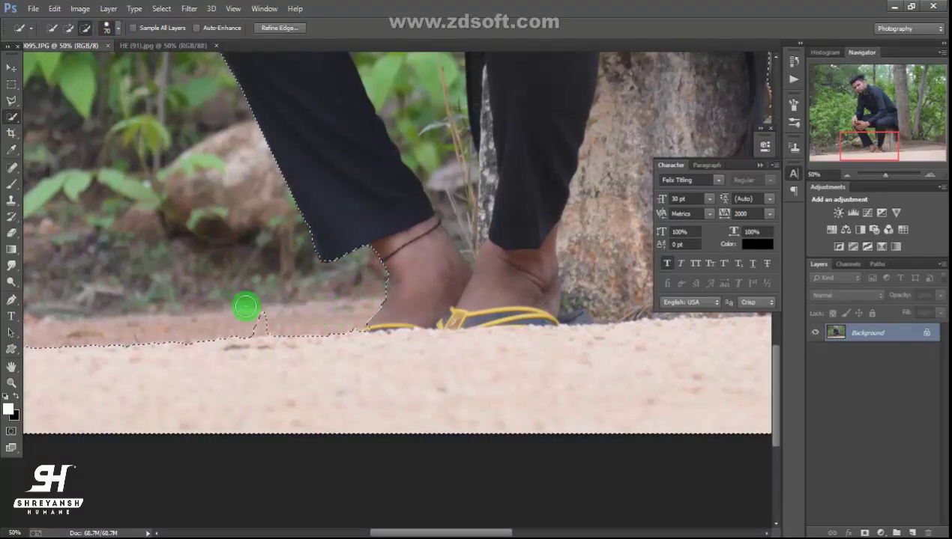
left_click_drag(246, 306, 242, 308)
scroll(469, 191, "up", 5)
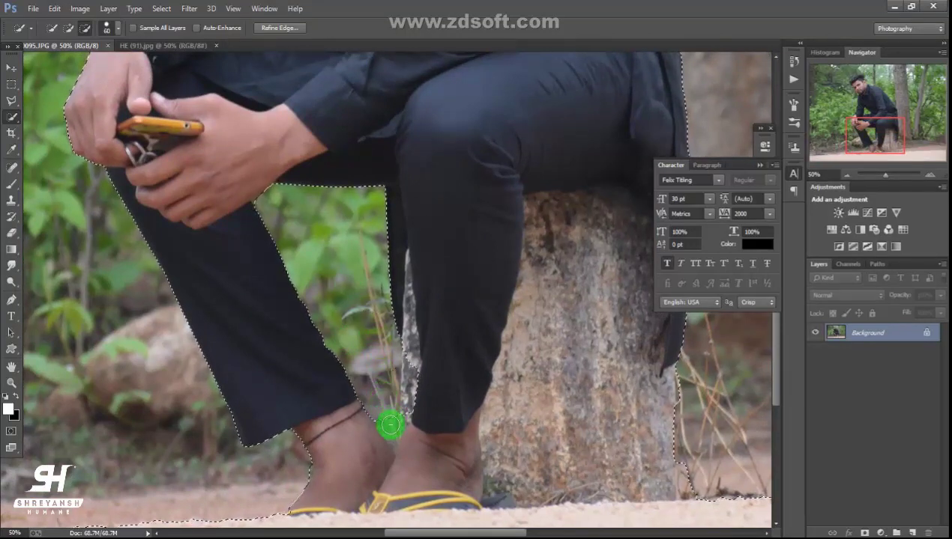
Shrink the brush, return to Add mode, and inspect the selection over face, legs and stump
key("bracketleft")
key("bracketleft")
key("bracketleft")
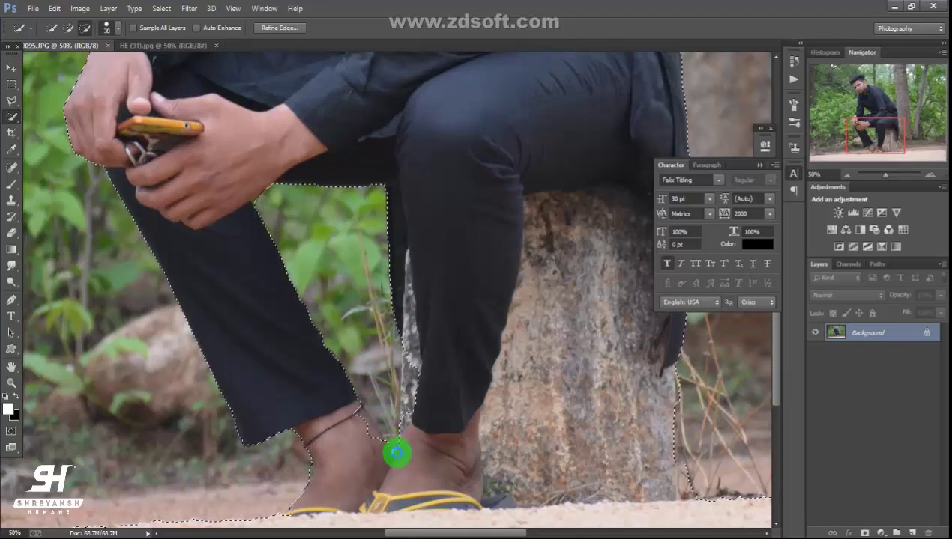
left_click(68, 28)
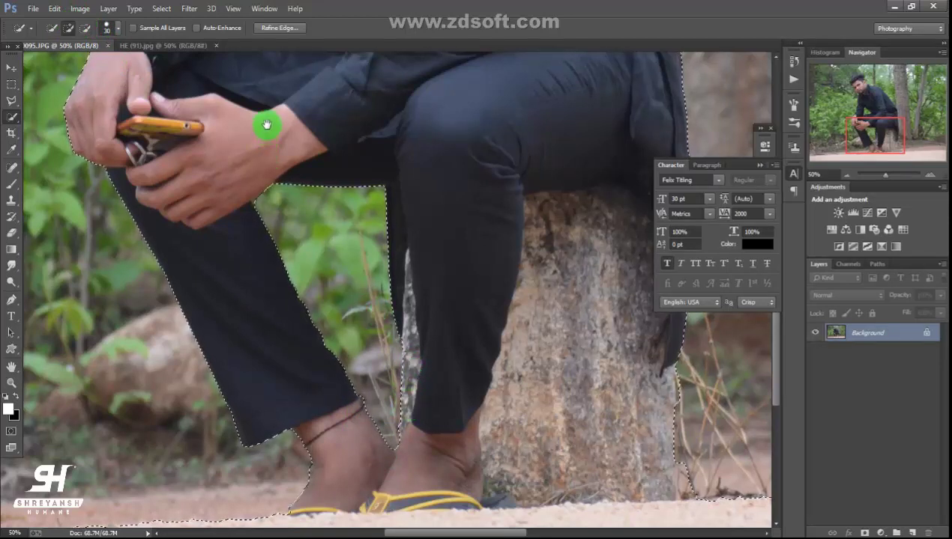
left_click_drag(266, 124, 297, 287)
left_click_drag(244, 176, 85, 21)
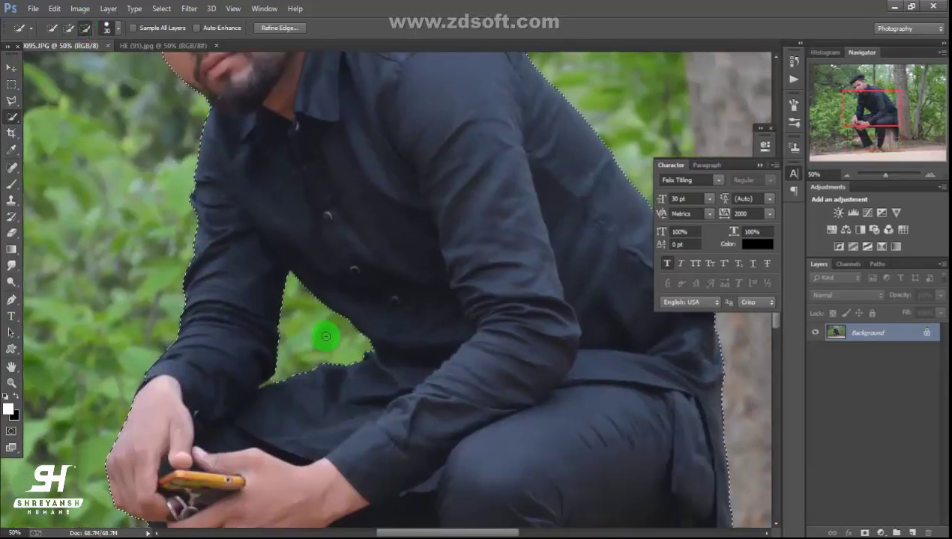
scroll(293, 360, "up", 1)
scroll(288, 369, "up", 5)
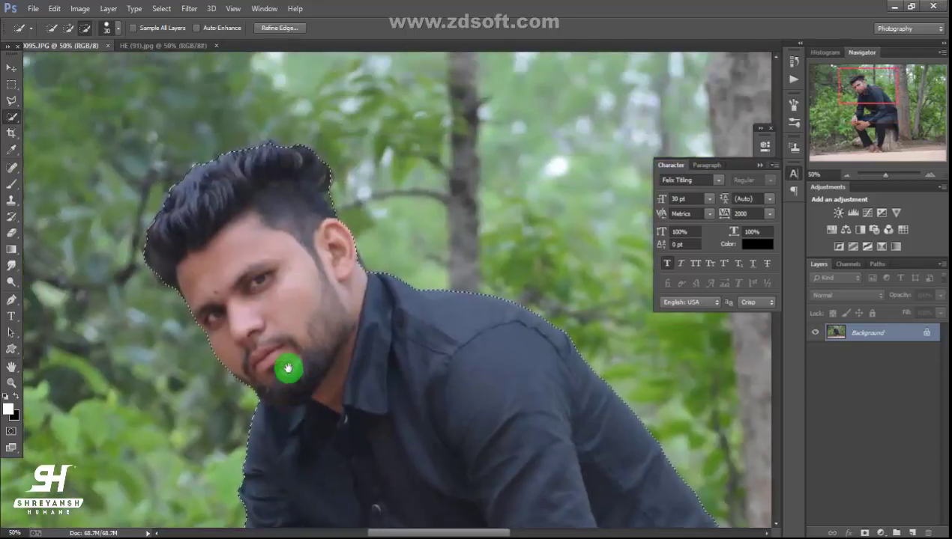
scroll(372, 368, "down", 1)
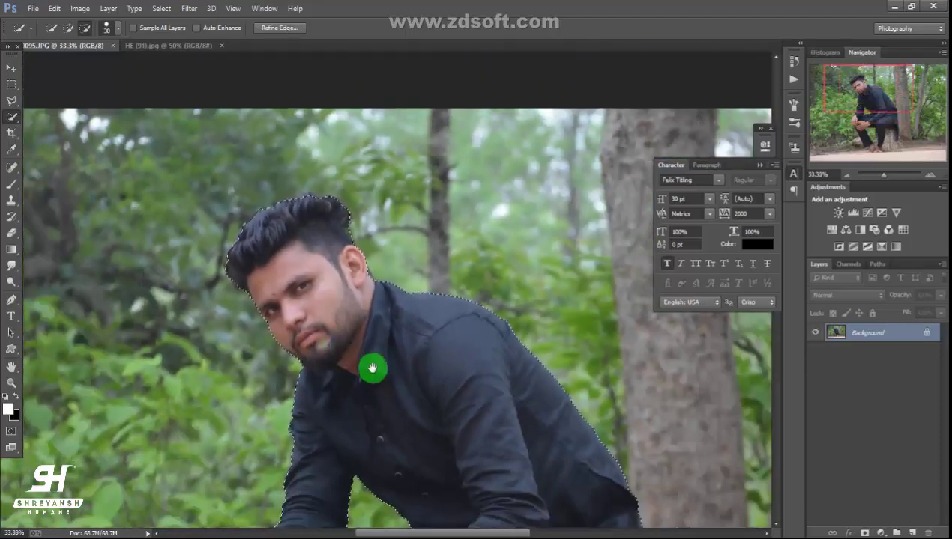
left_click_drag(372, 368, 202, 166)
scroll(276, 223, "down", 3)
scroll(277, 223, "down", 1)
scroll(335, 263, "down", 2)
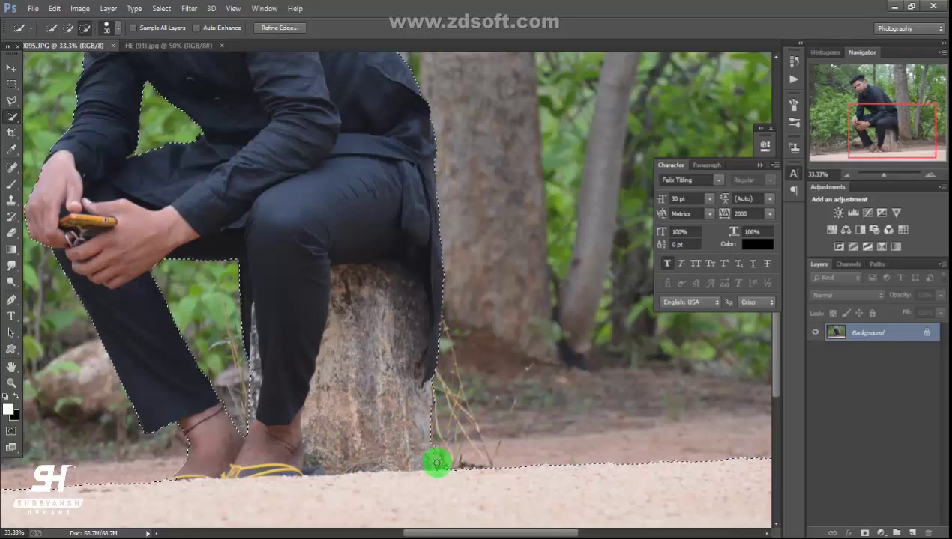
scroll(429, 325, "down", 3)
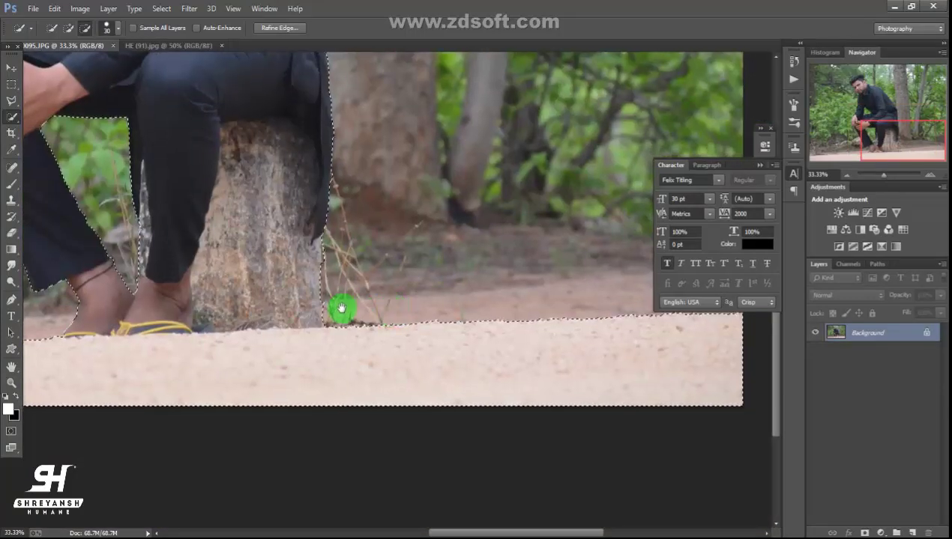
Extend the selection edge around the wrist, then fit the whole photo in the window
scroll(340, 312, "left", 5)
left_click_drag(366, 318, 497, 302)
scroll(480, 306, "up", 5)
scroll(455, 310, "right", 3)
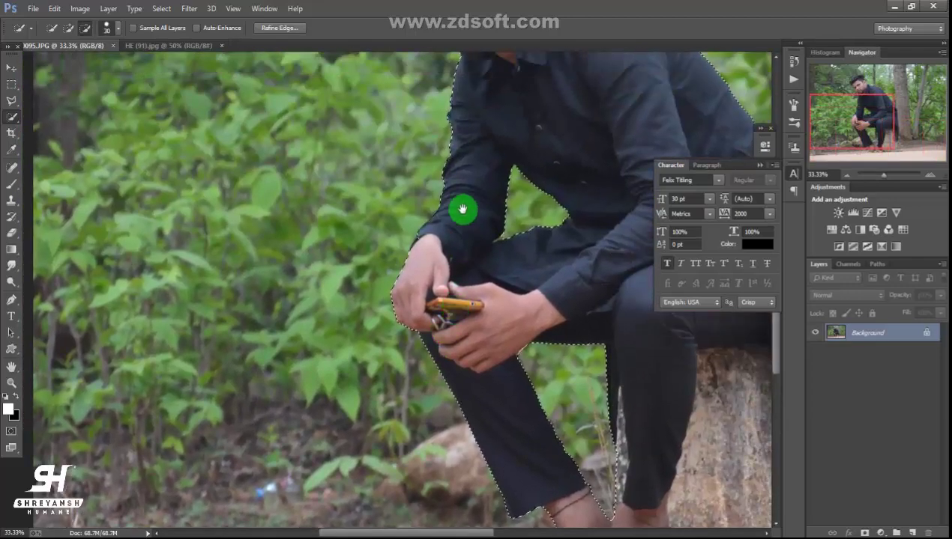
scroll(442, 284, "up", 3)
left_click(68, 28)
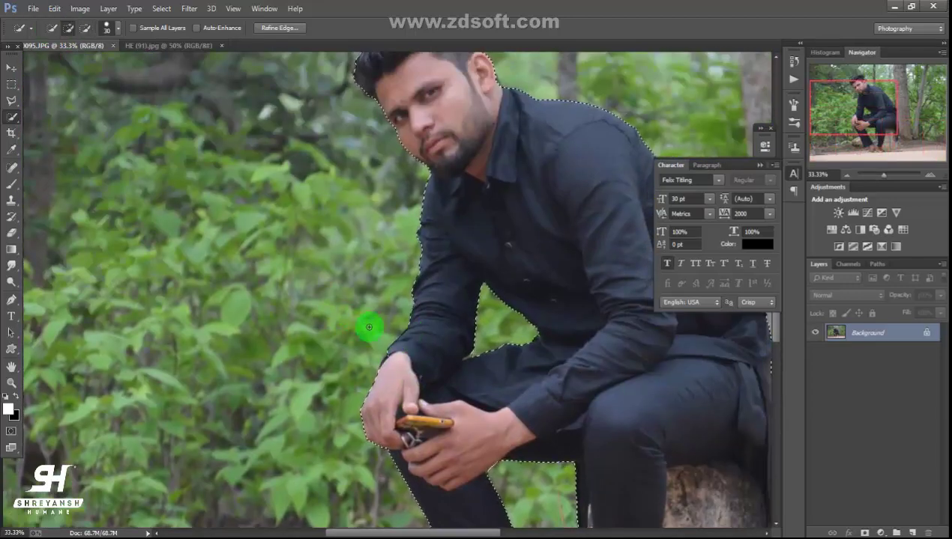
left_click_drag(391, 356, 389, 359)
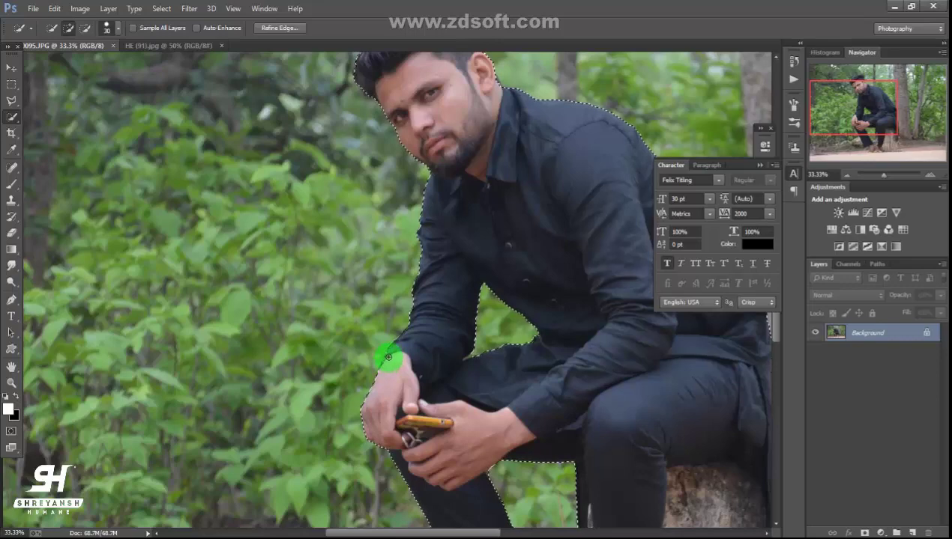
key("ctrl+minus")
key("ctrl+minus")
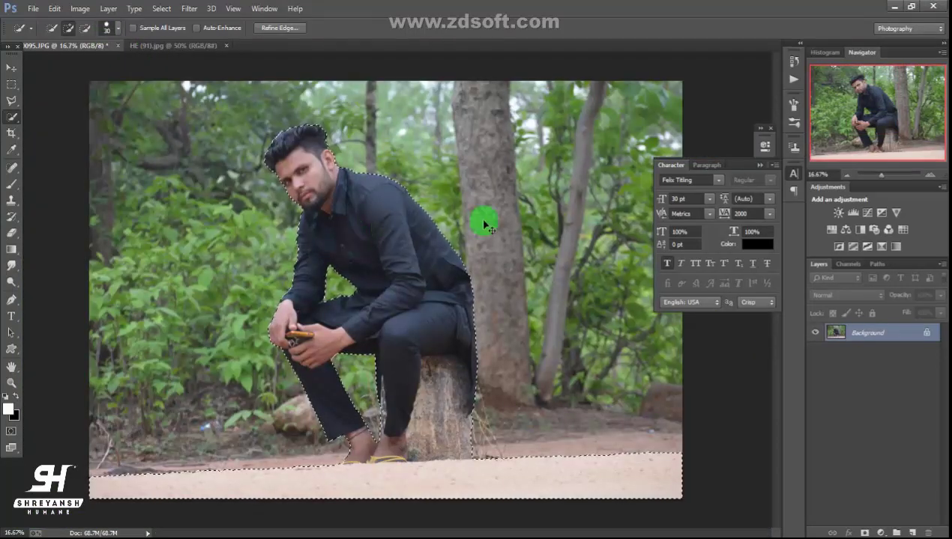
Copy the selection to Layer 1 with Ctrl+J, then hide and delete the Background layer
key("ctrl+j")
left_click(815, 351)
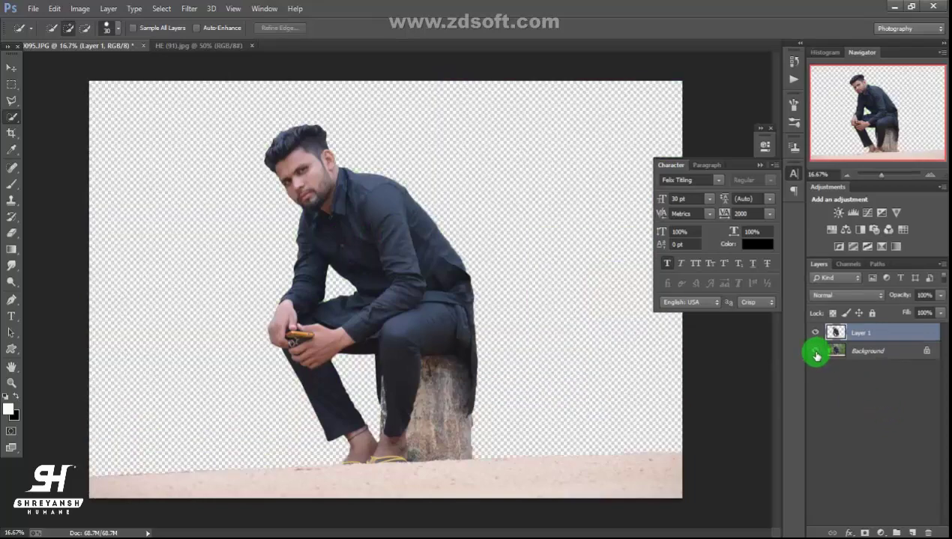
left_click(816, 350)
left_click(816, 350)
left_click(815, 351)
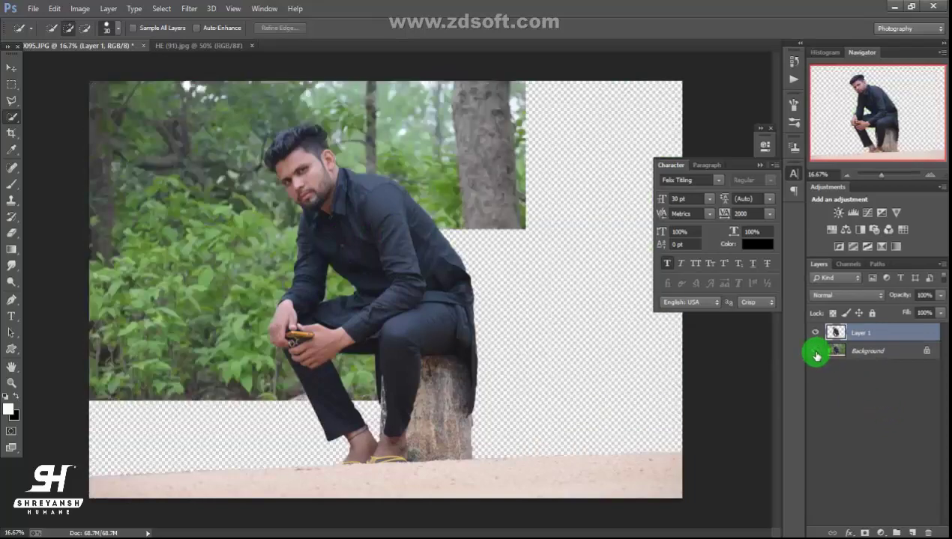
left_click(816, 351)
left_click(855, 358)
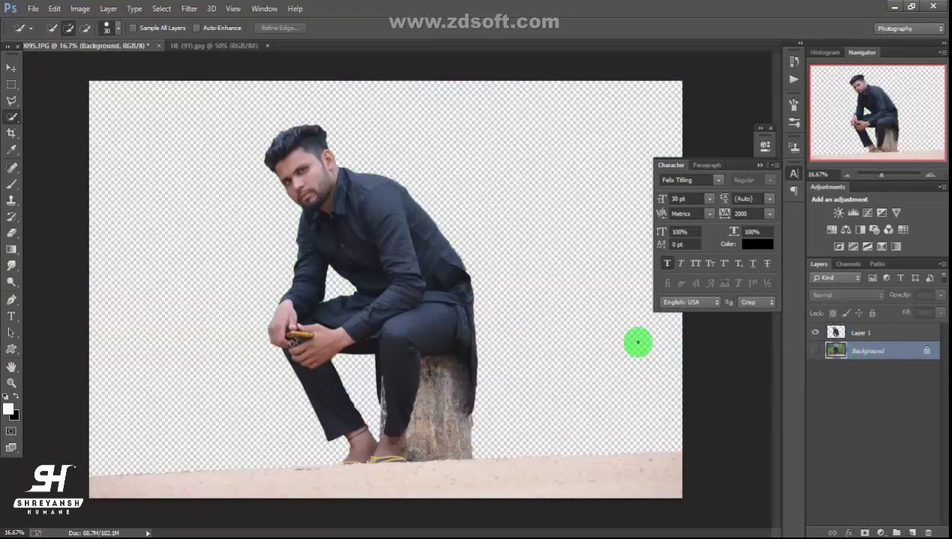
key("Delete")
Drag the beach photo into the portrait document with the Move tool
left_click(10, 69)
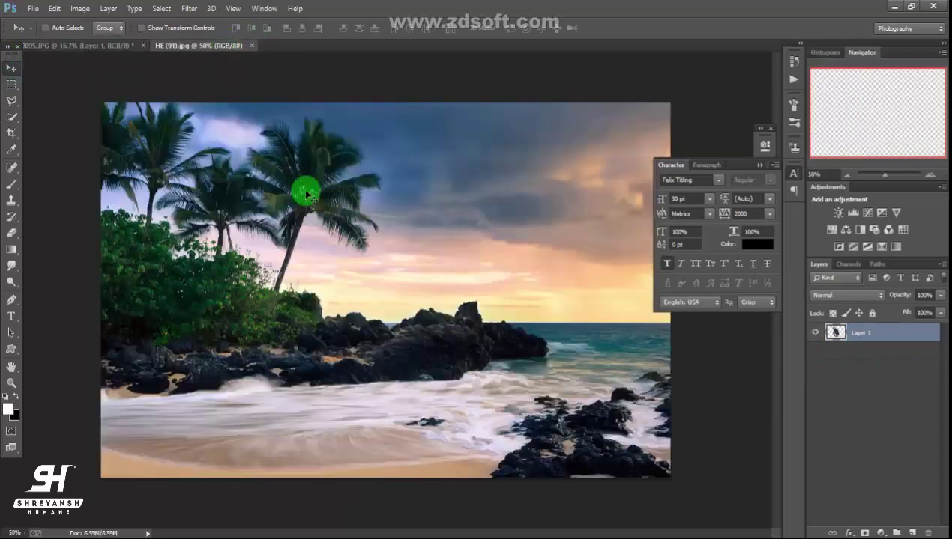
left_click(203, 46)
mouse_move(303, 186)
left_mouse_down()
mouse_move(85, 62)
mouse_move(352, 251)
left_mouse_up()
key("ctrl+minus")
left_click(764, 147)
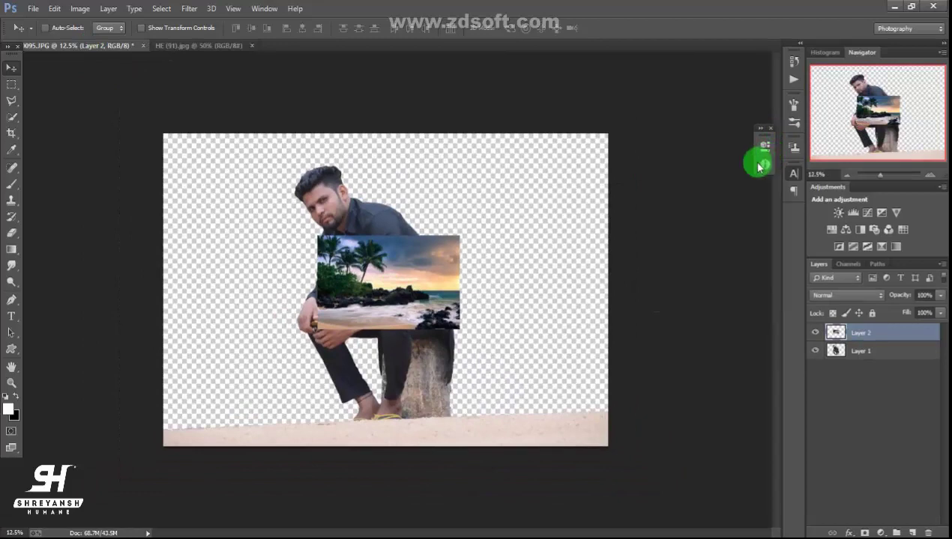
Free Transform the beach image to cover most of the canvas and commit
key("ctrl+t")
left_click_drag(459, 328, 654, 457)
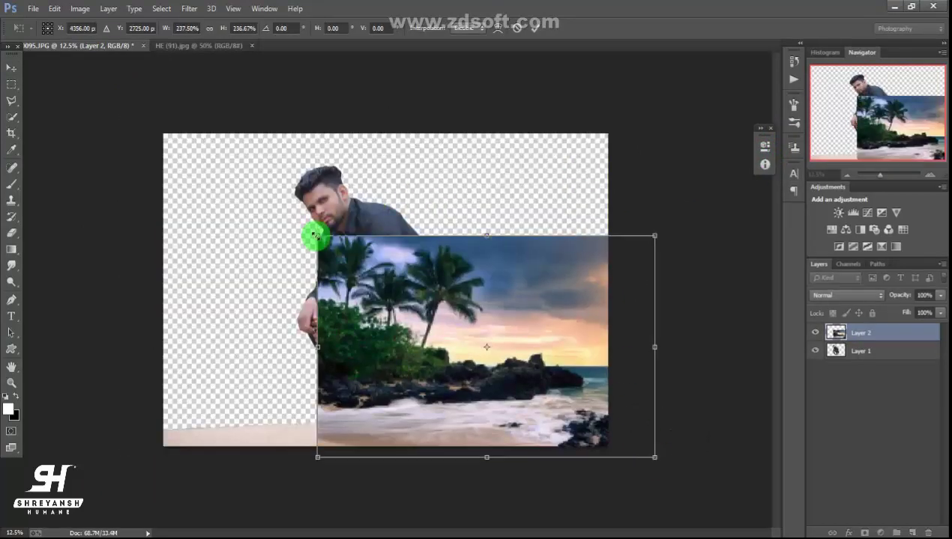
left_click_drag(318, 236, 132, 110)
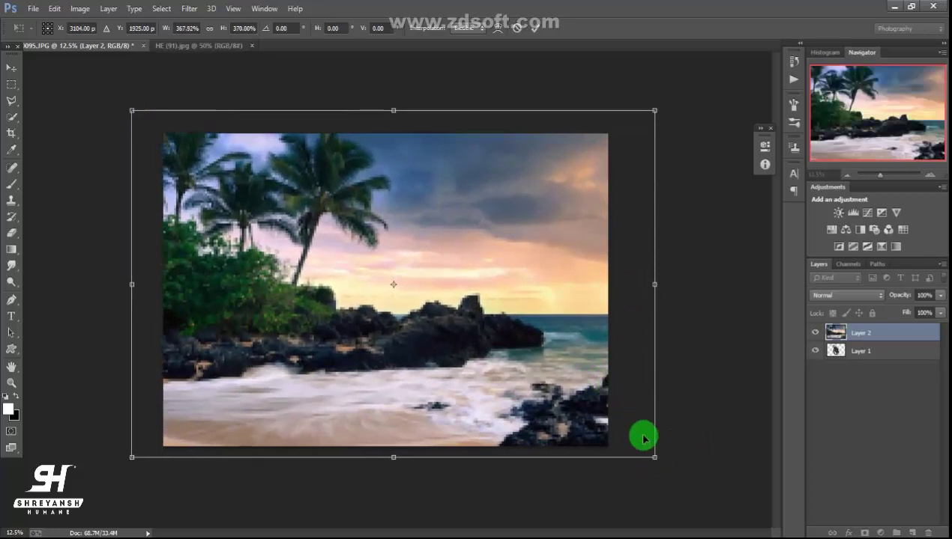
left_click_drag(654, 457, 608, 419)
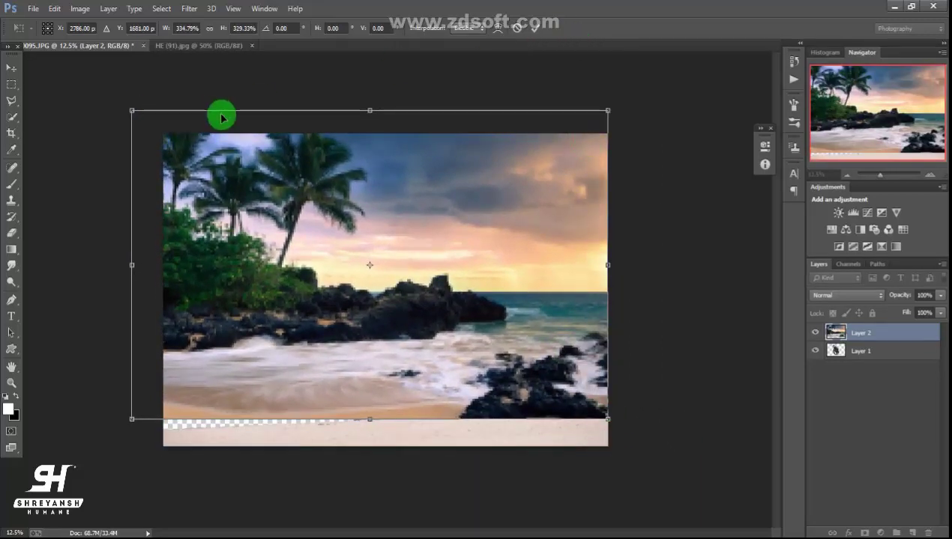
left_click_drag(133, 112, 163, 133)
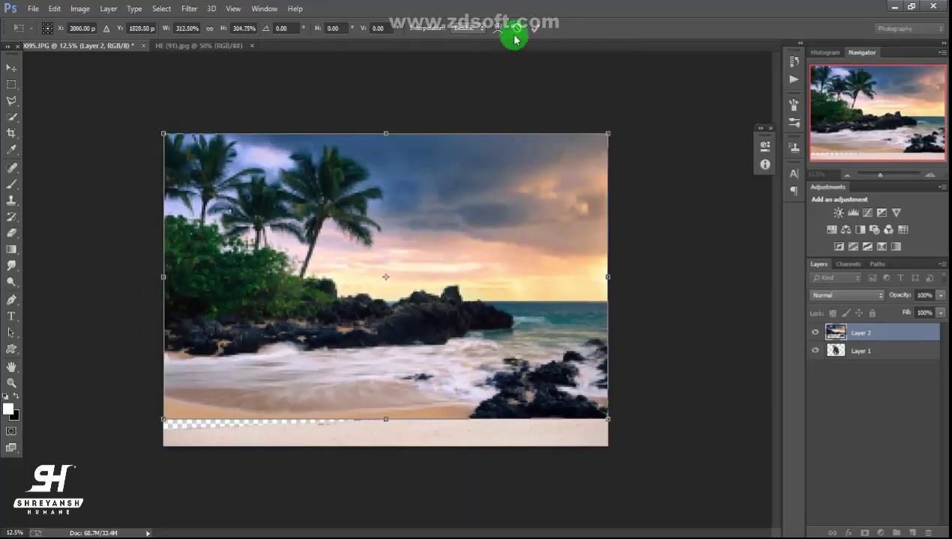
left_click(536, 29)
Move the beach layer below the man's layer and rescale it to fill the canvas
left_click_drag(916, 337, 898, 368)
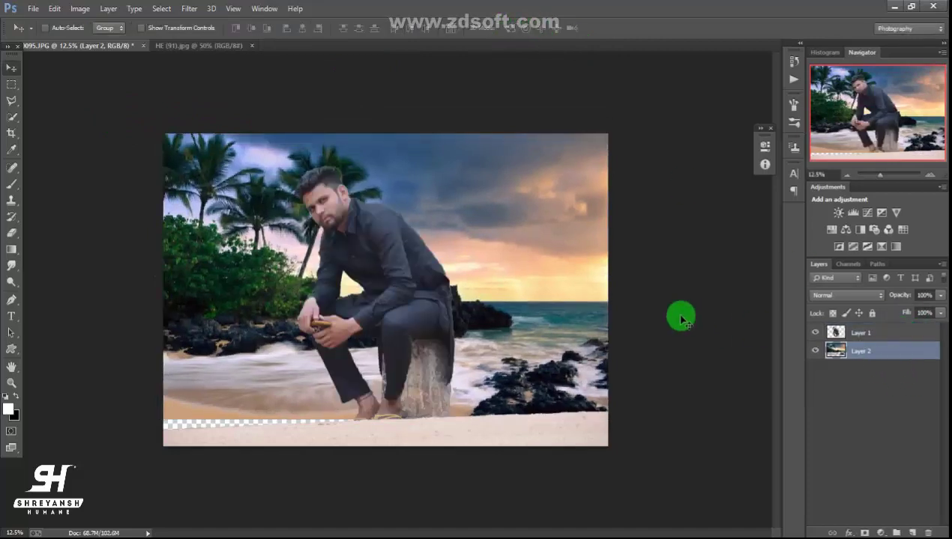
mouse_move(559, 343)
left_mouse_down()
mouse_move(558, 360)
mouse_move(552, 346)
left_mouse_up()
key("ctrl+t")
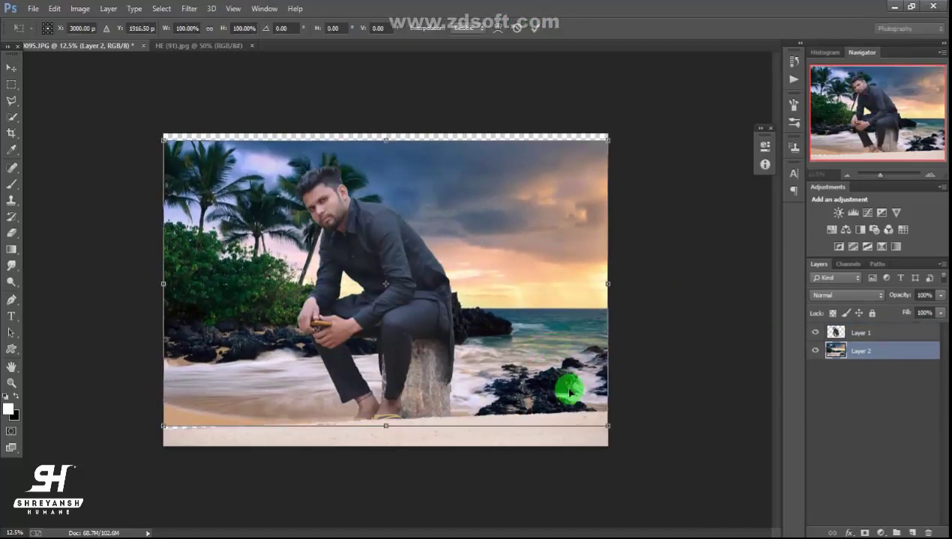
left_click_drag(612, 433, 615, 446)
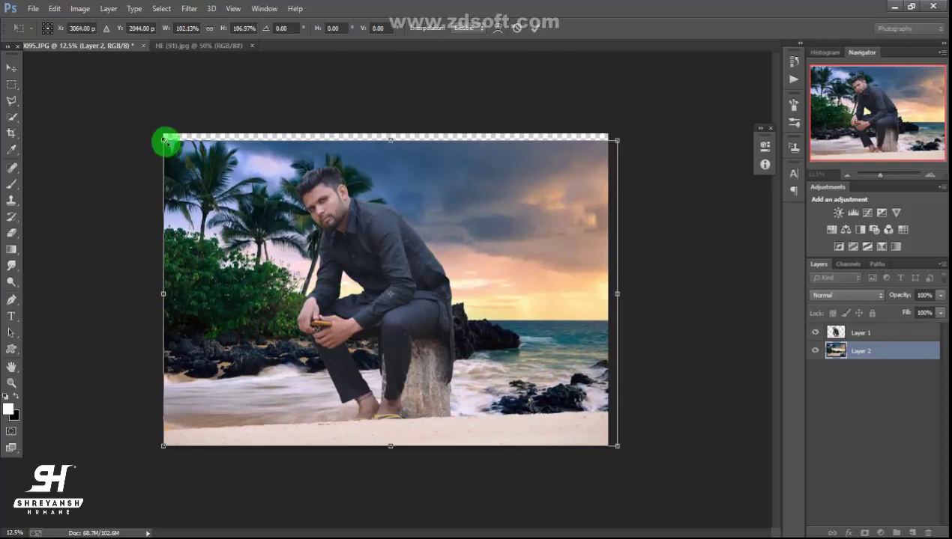
left_click_drag(164, 138, 144, 116)
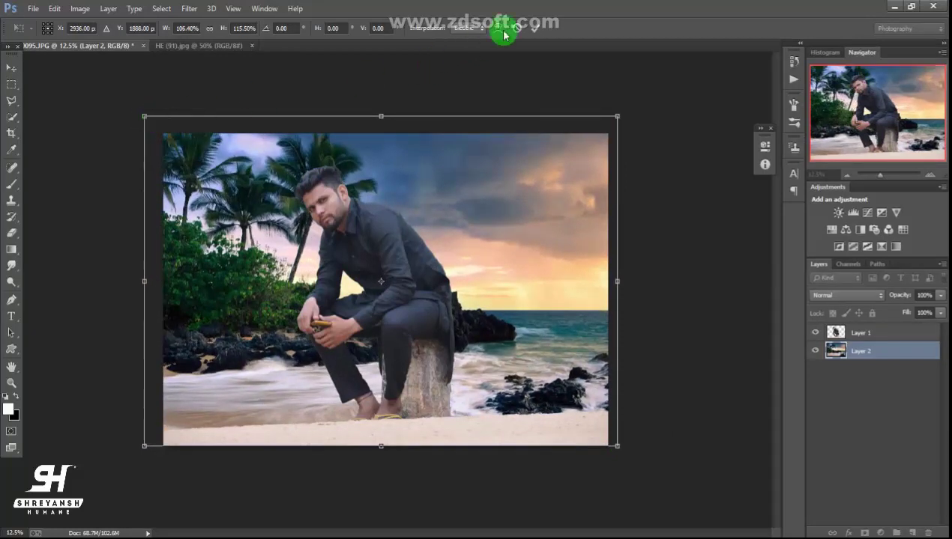
left_click(534, 29)
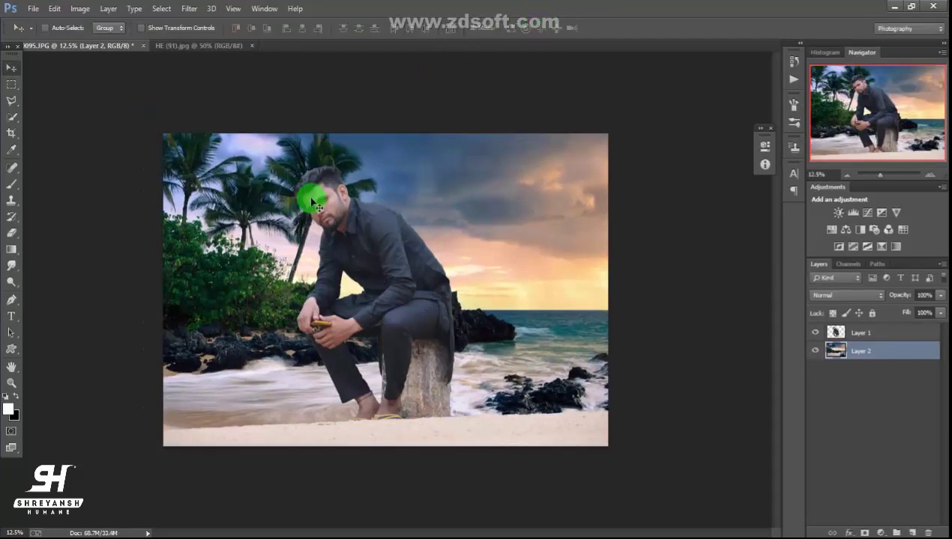
key("ctrl+plus")
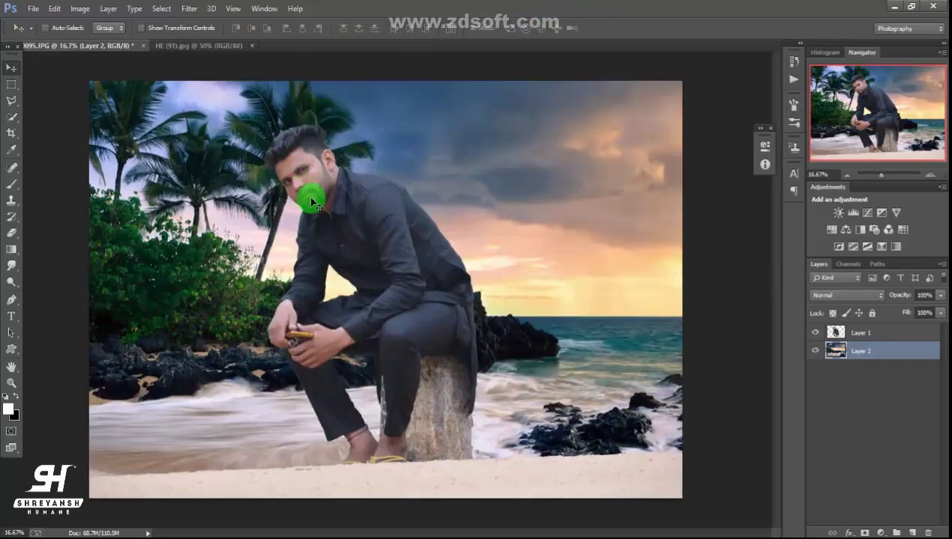
key("ctrl+minus")
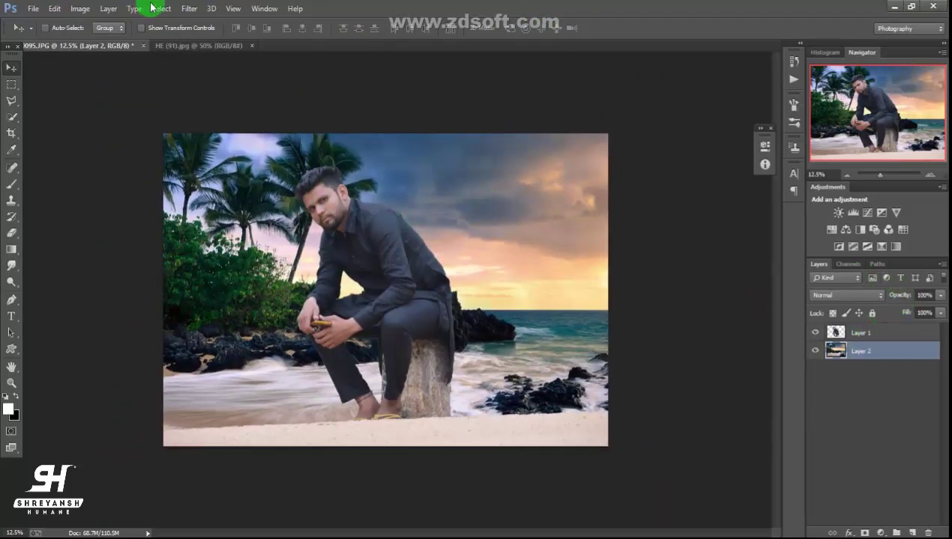
Apply a 16.8-pixel Gaussian Blur to the beach background layer
left_click(187, 7)
mouse_move(198, 159)
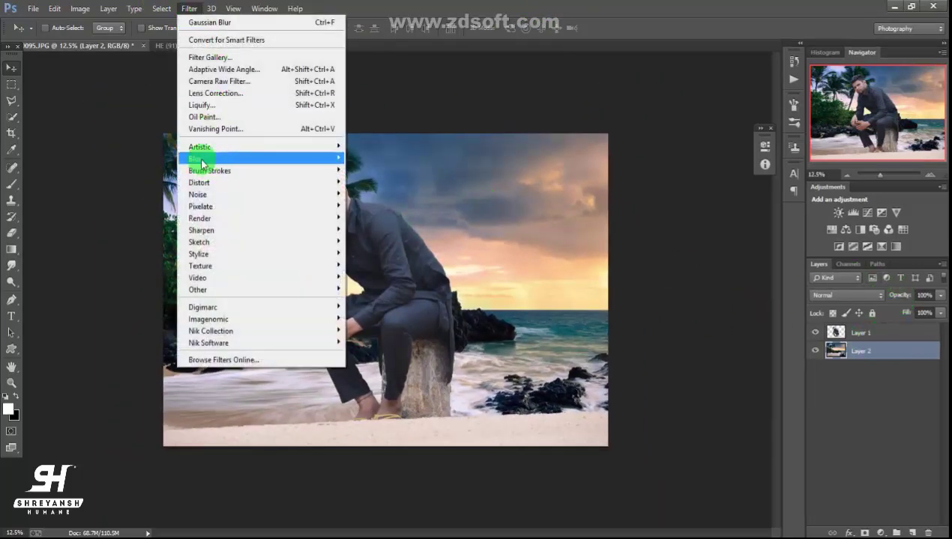
left_click(397, 245)
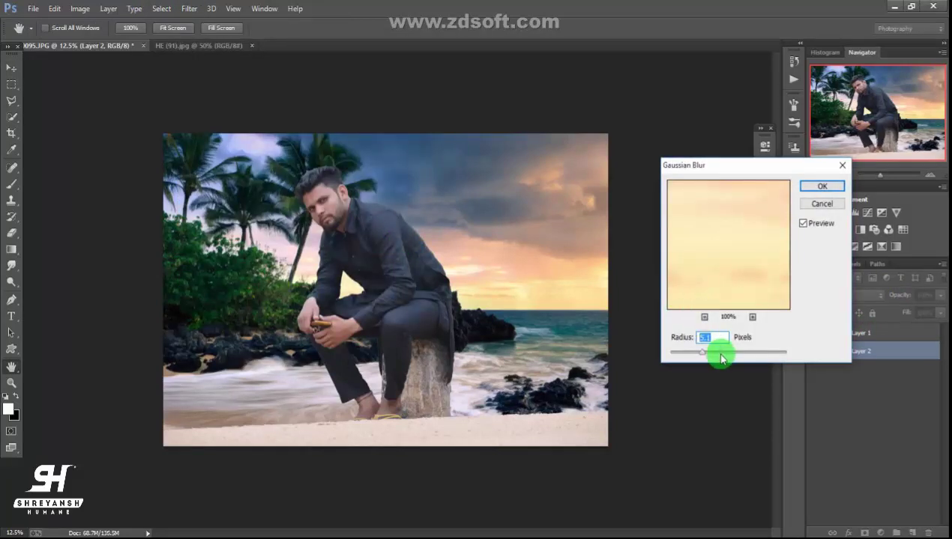
left_click_drag(721, 356, 719, 352)
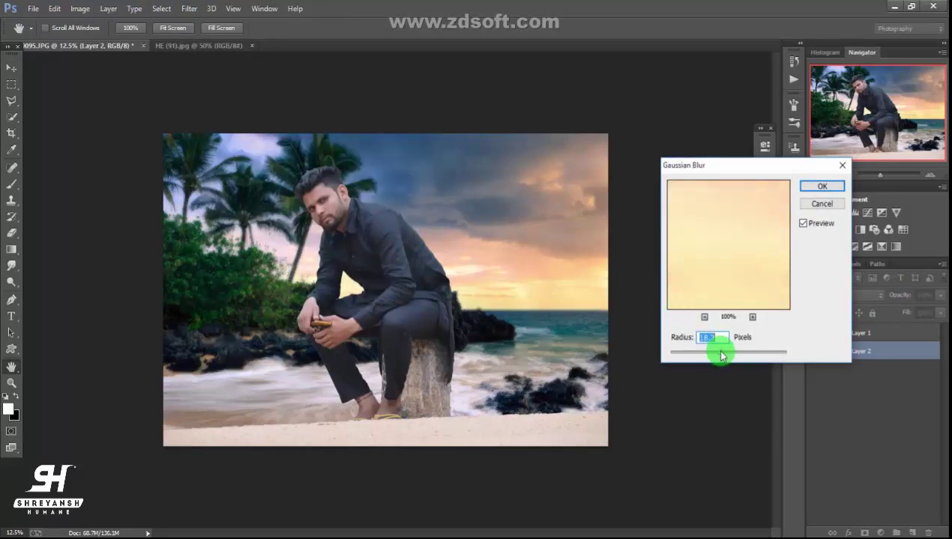
left_click(808, 204)
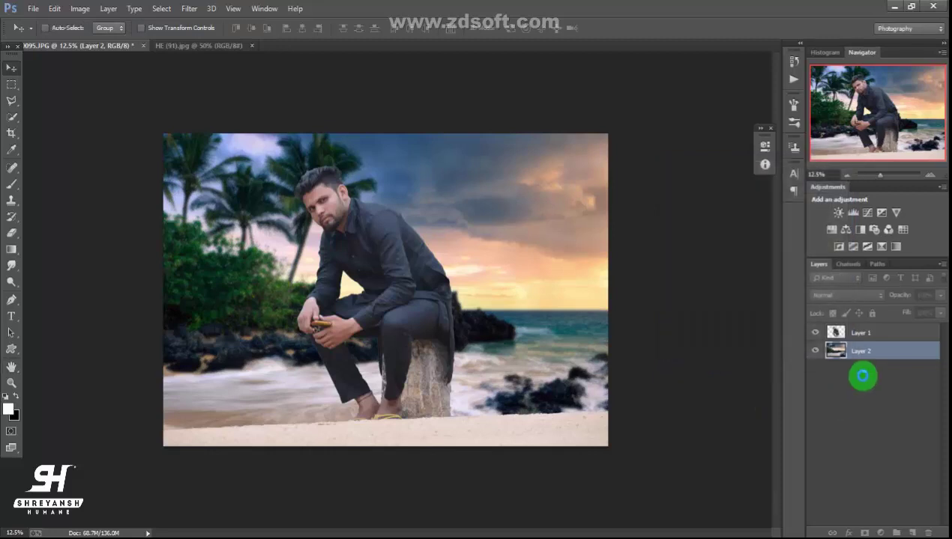
Merge the man's layer and the blurred beach layer into one layer
left_click(862, 333, "shift")
right_click(853, 344)
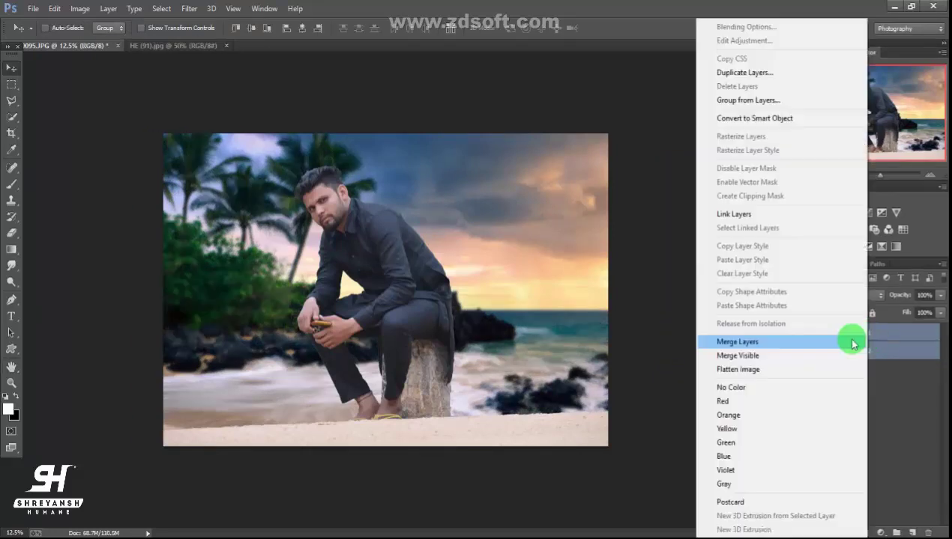
left_click(736, 342)
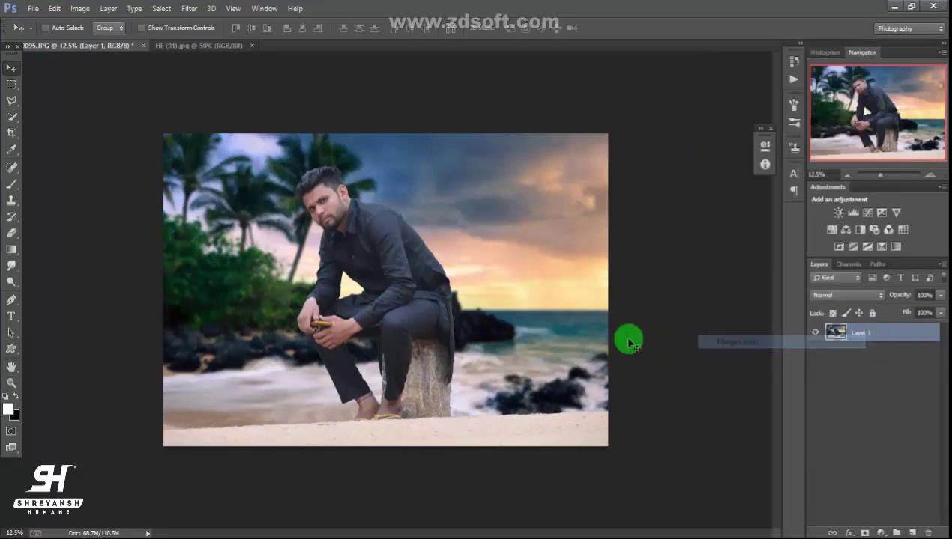
Crop the image to the canvas, return to the Move tool, and open the Camera Raw filter
left_click(14, 145)
left_click(11, 135)
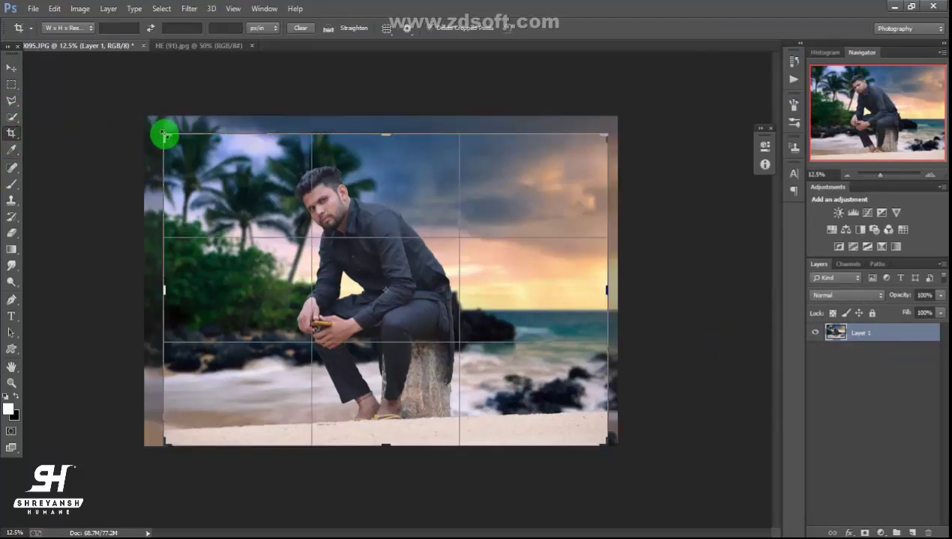
left_click(528, 27)
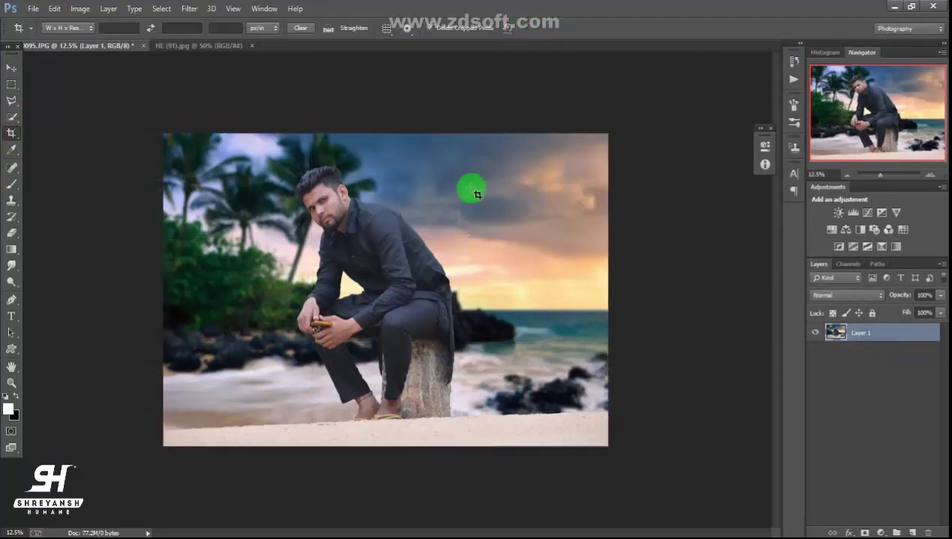
left_click(11, 67)
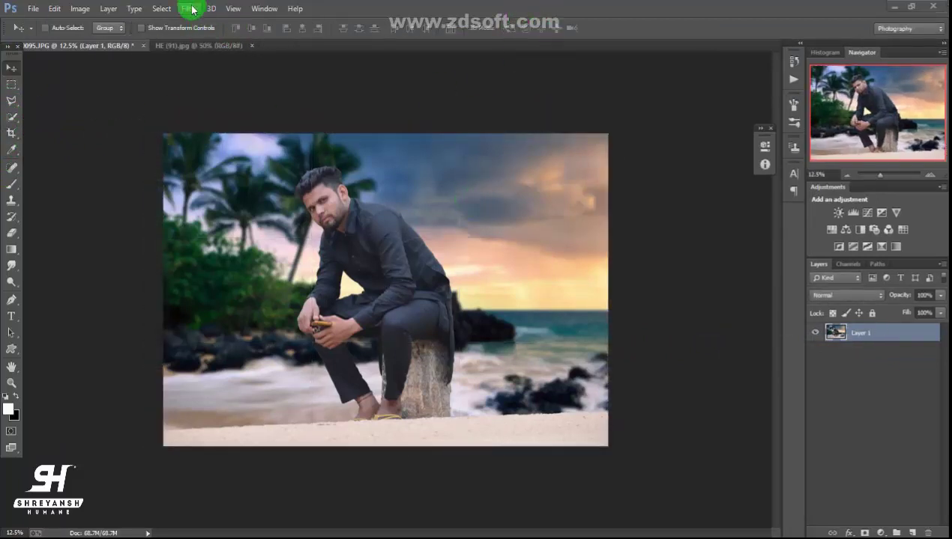
left_click(192, 9)
left_click(312, 128)
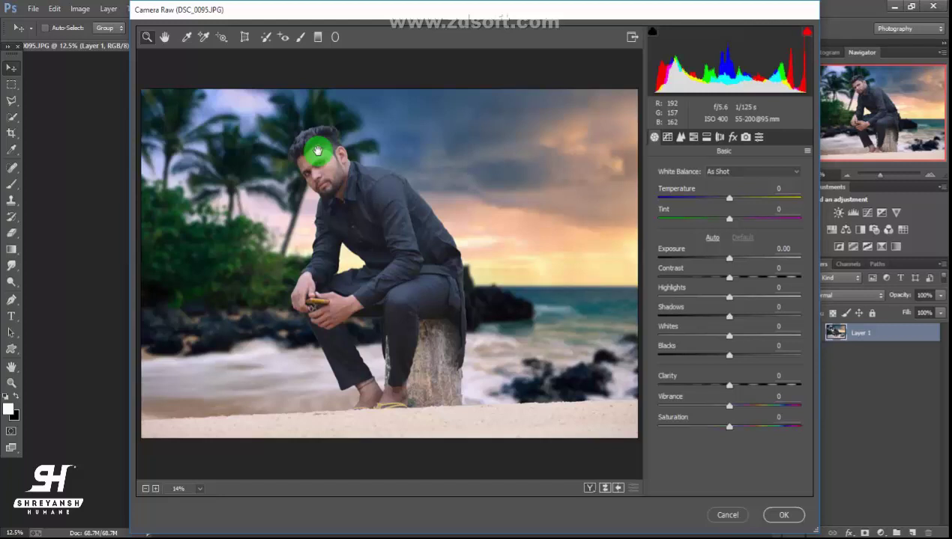
Apply a teal vintage preset and raise the Oranges luminance in HSL
left_click(758, 137)
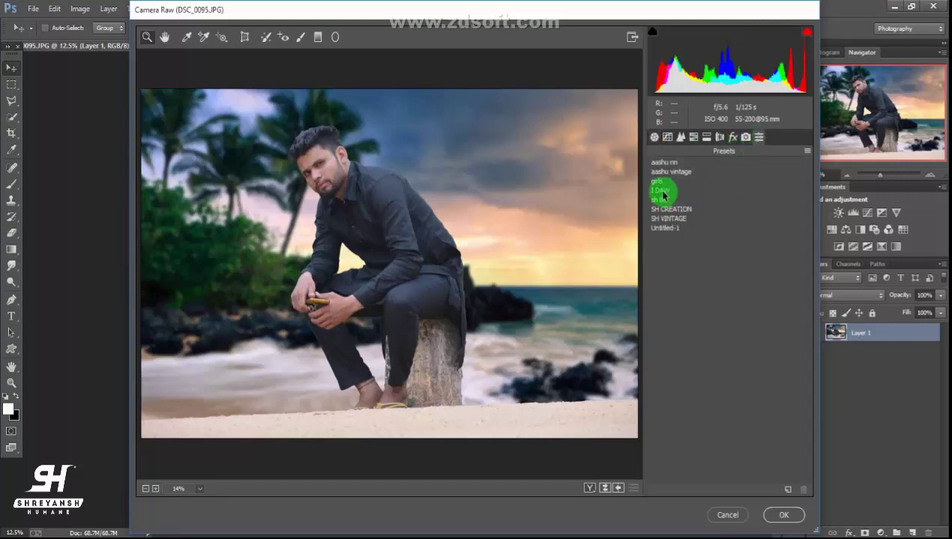
left_click(704, 174)
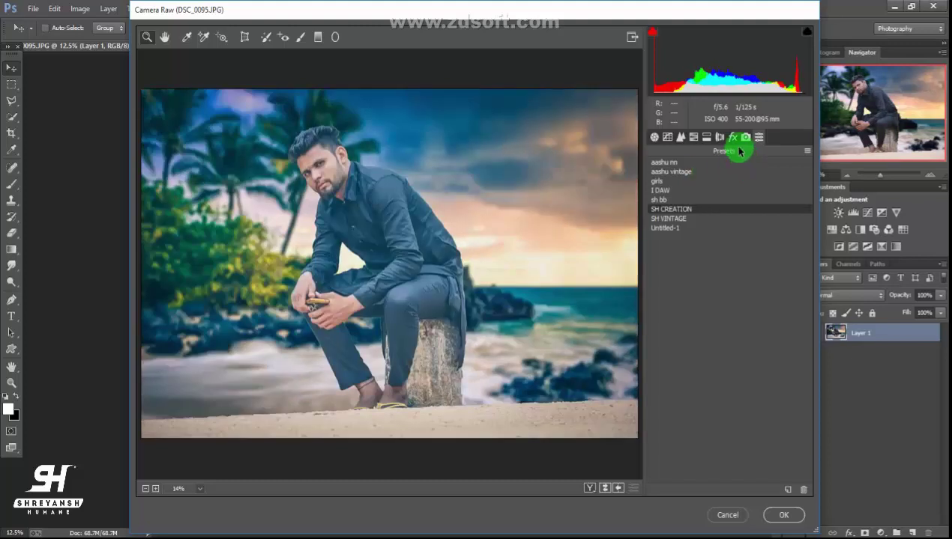
left_click(694, 138)
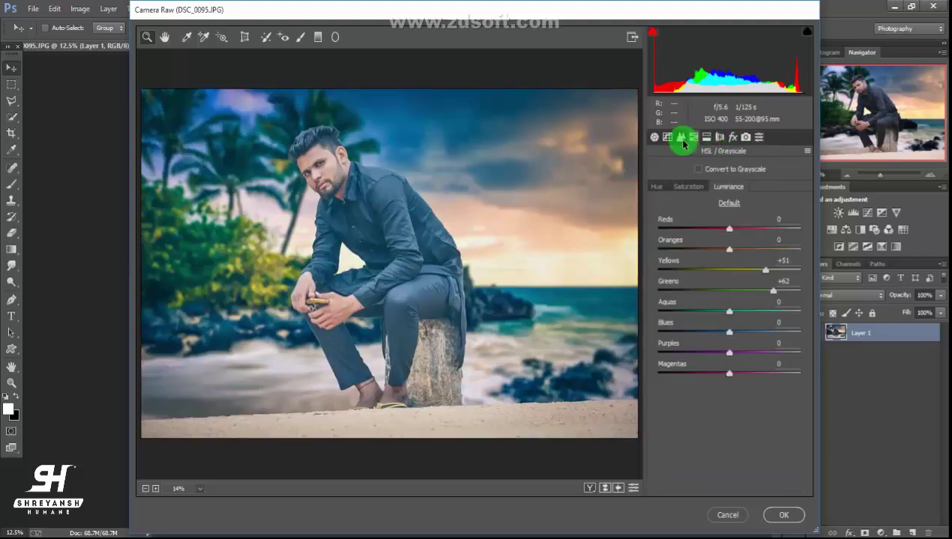
left_click(767, 239)
left_click(754, 249)
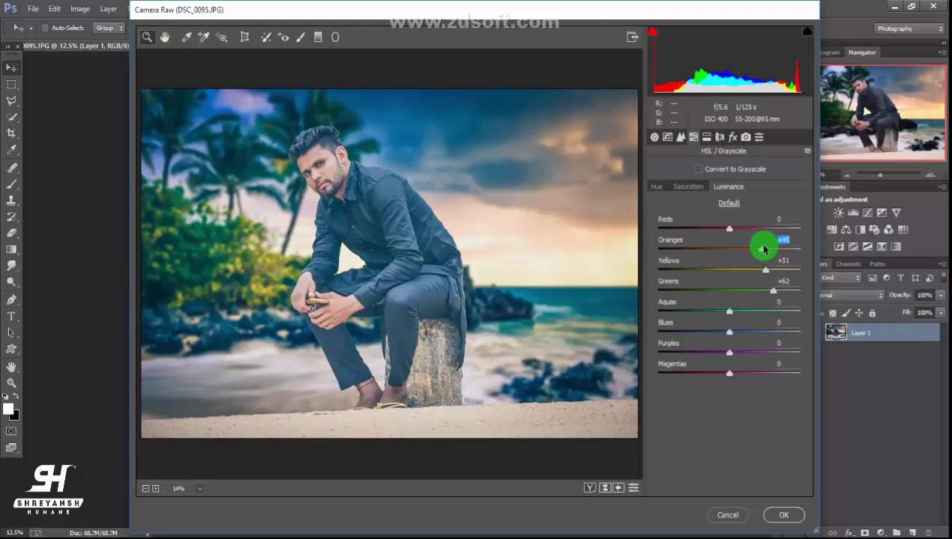
left_click(688, 186)
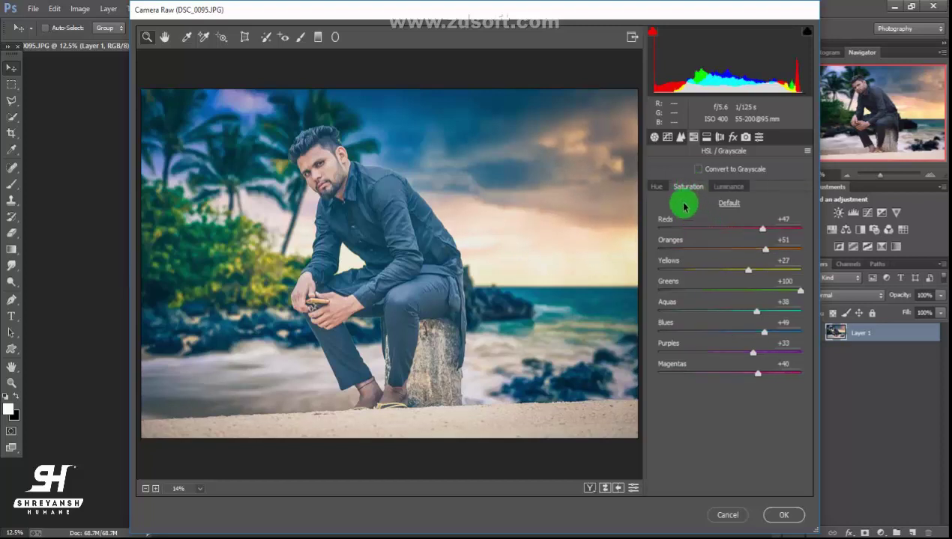
In Detail, set sharpening Amount and Masking to 0, Color noise to 0, Radius 1.0
left_click(680, 137)
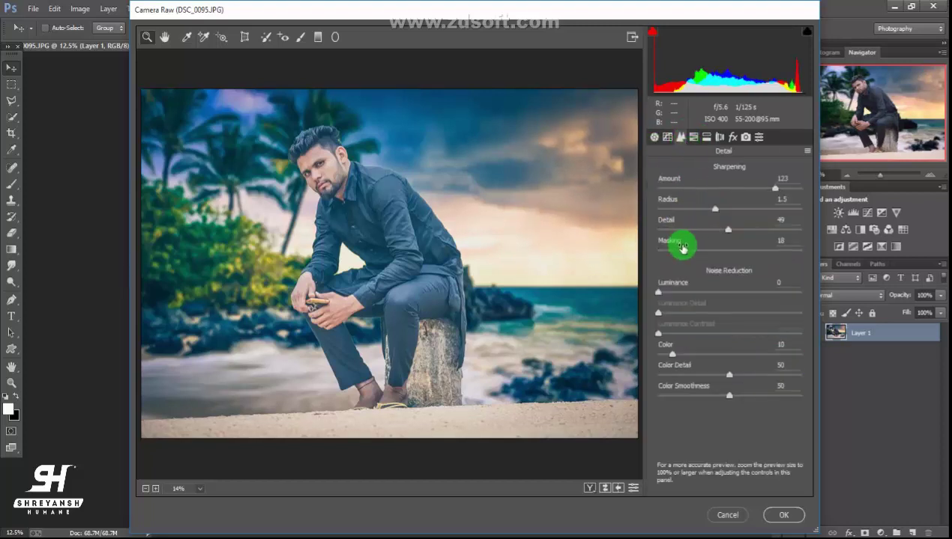
double_click(683, 250)
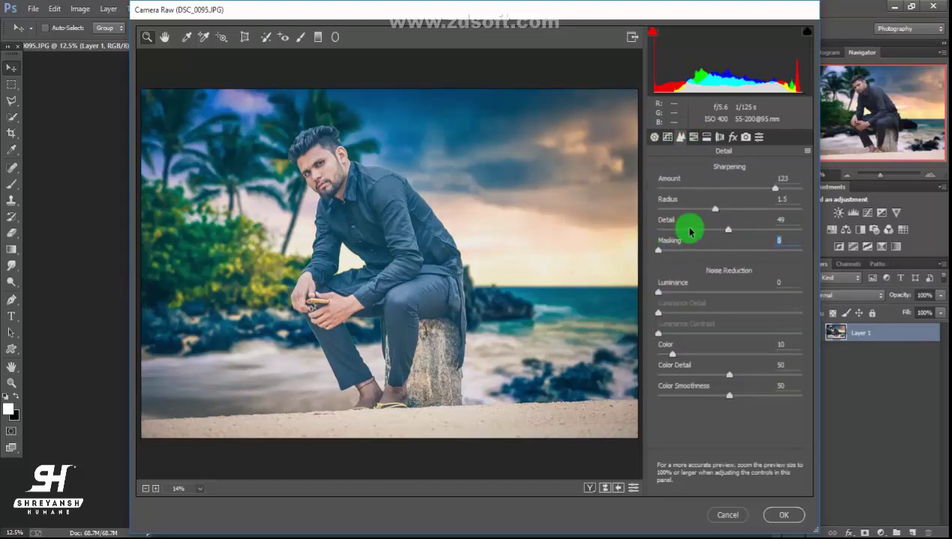
double_click(663, 188)
double_click(661, 354)
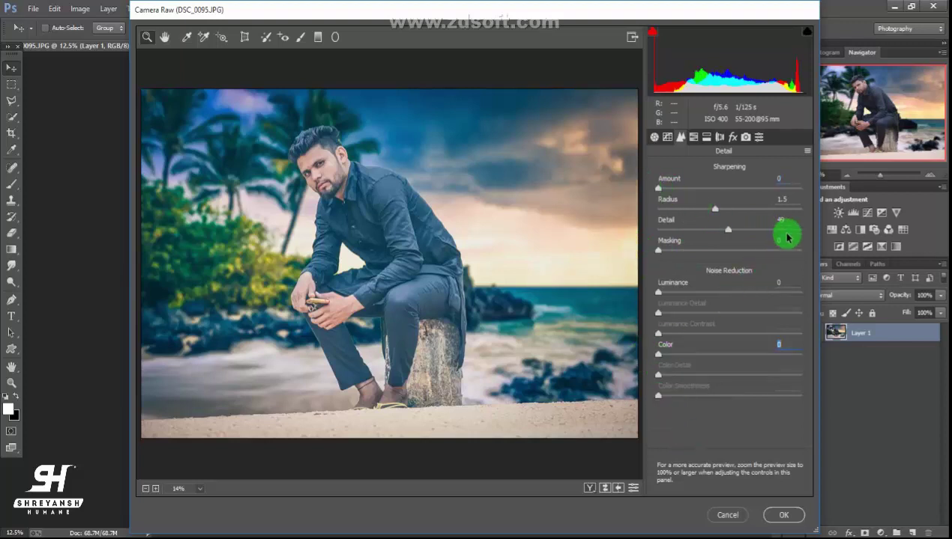
double_click(705, 210)
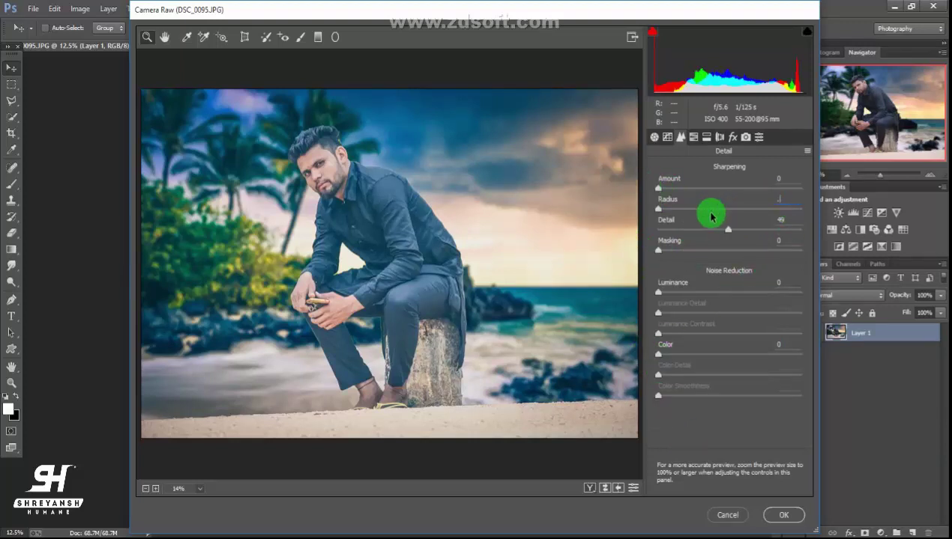
key("BackSpace")
key("Tab")
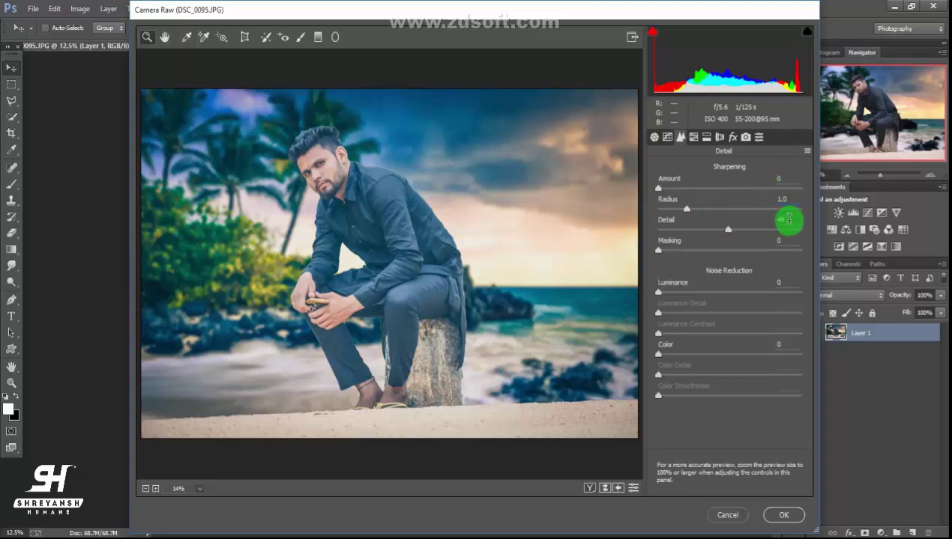
Lower the Whites slider and adjust other Basic tone settings in Camera Raw
left_click(654, 138)
left_click_drag(764, 337, 744, 338)
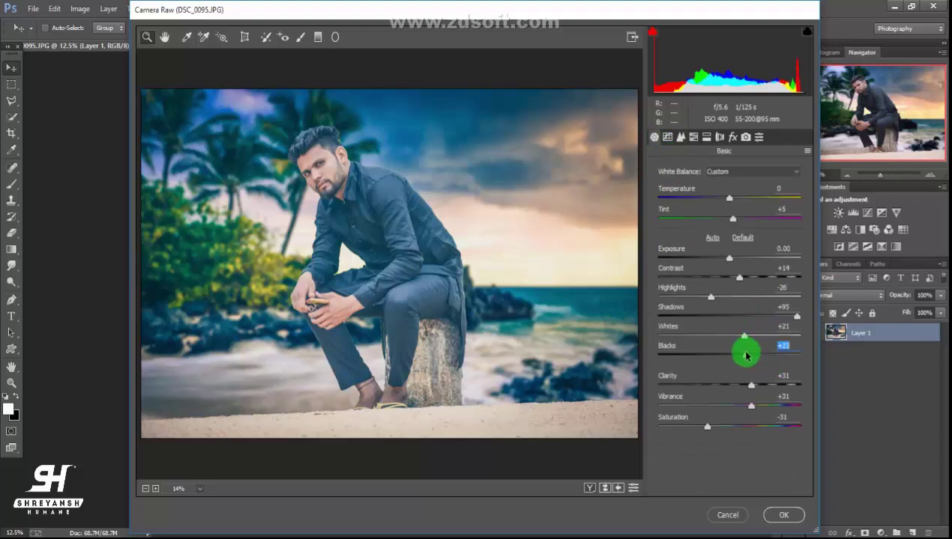
left_click(735, 261)
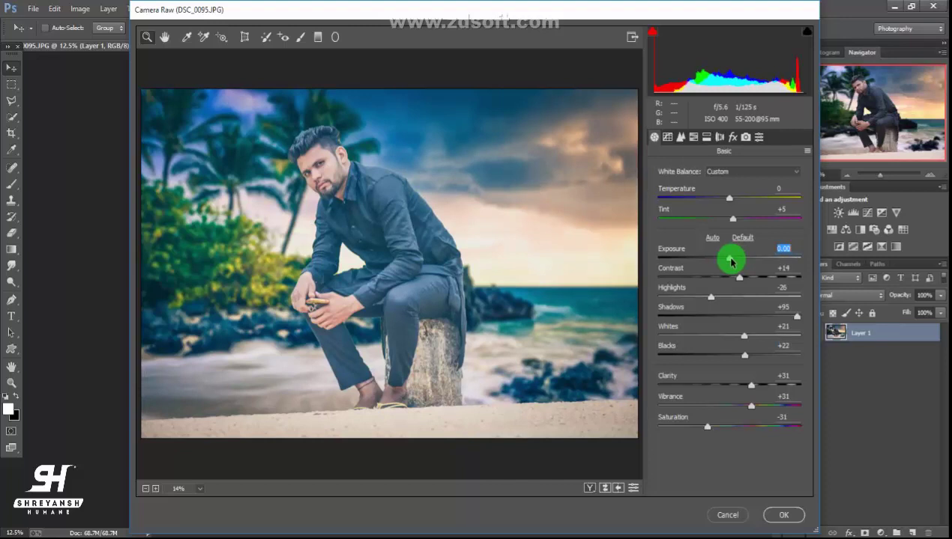
left_click(798, 248)
left_click(788, 288)
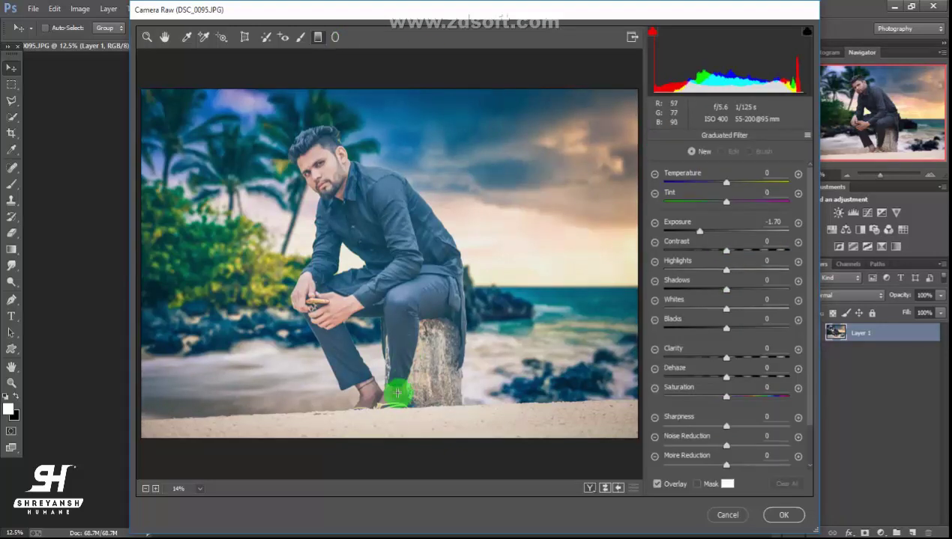
Darken the sand with a -1.70 exposure graduated filter, check HSL Luminance, and apply the grade
left_click_drag(384, 440, 384, 343)
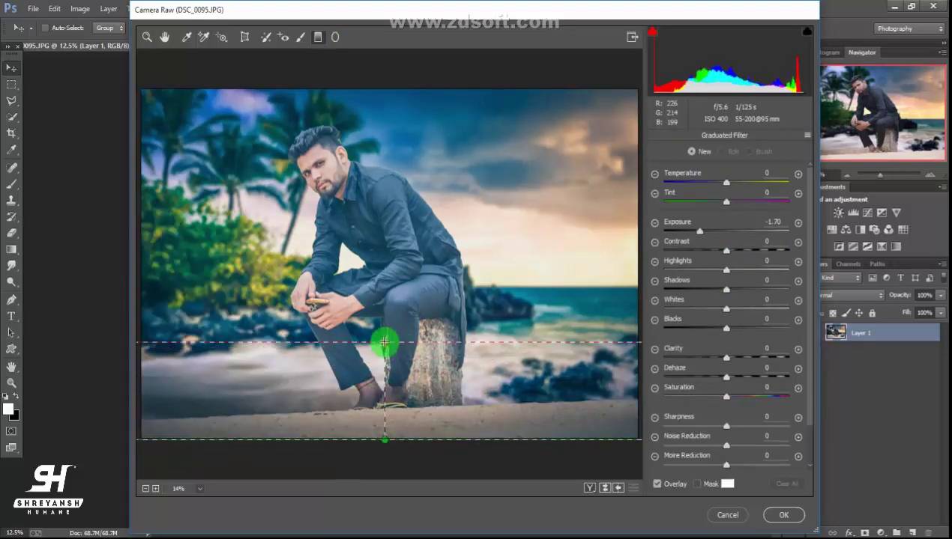
left_click(142, 36)
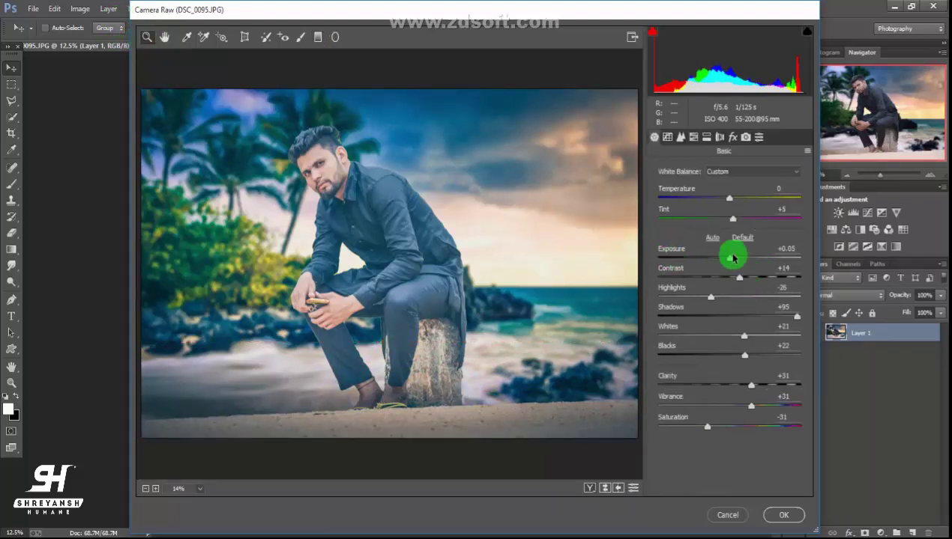
left_click(707, 137)
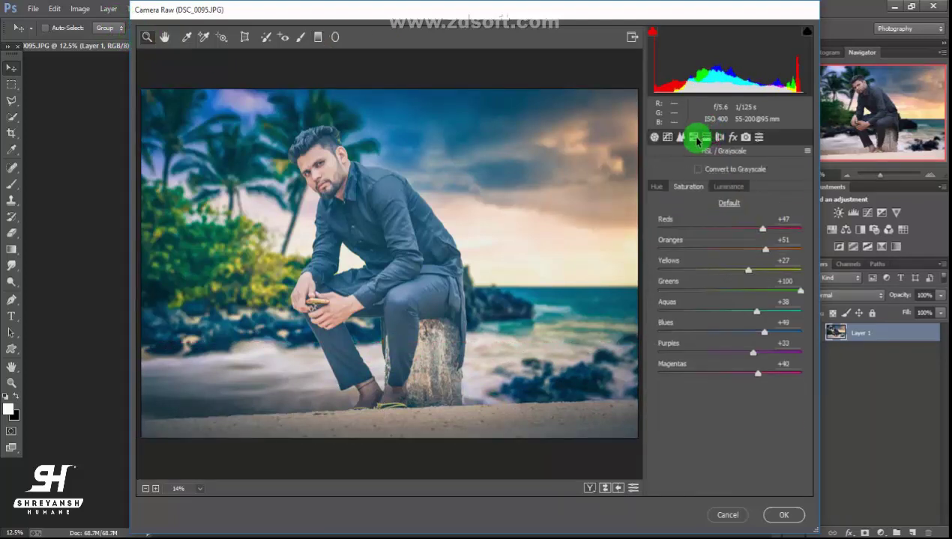
left_click(730, 187)
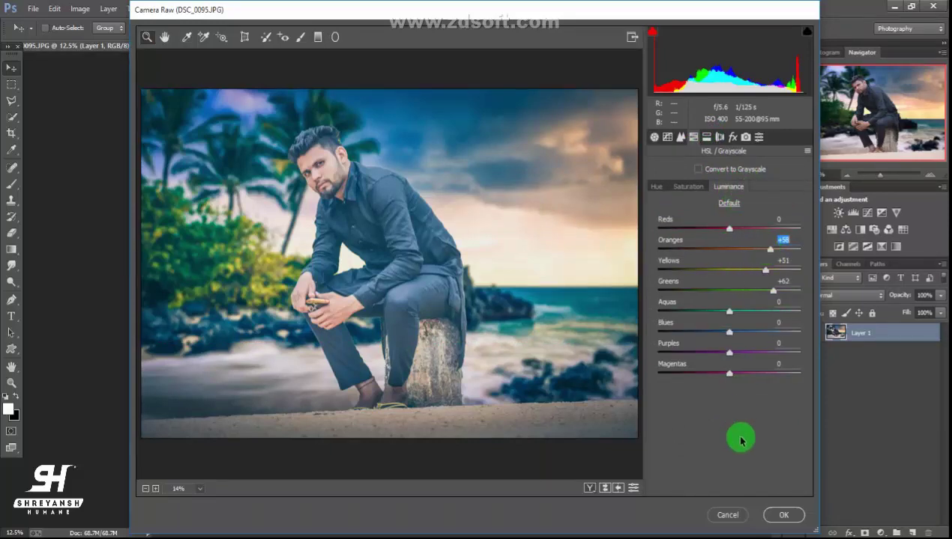
left_click(787, 516)
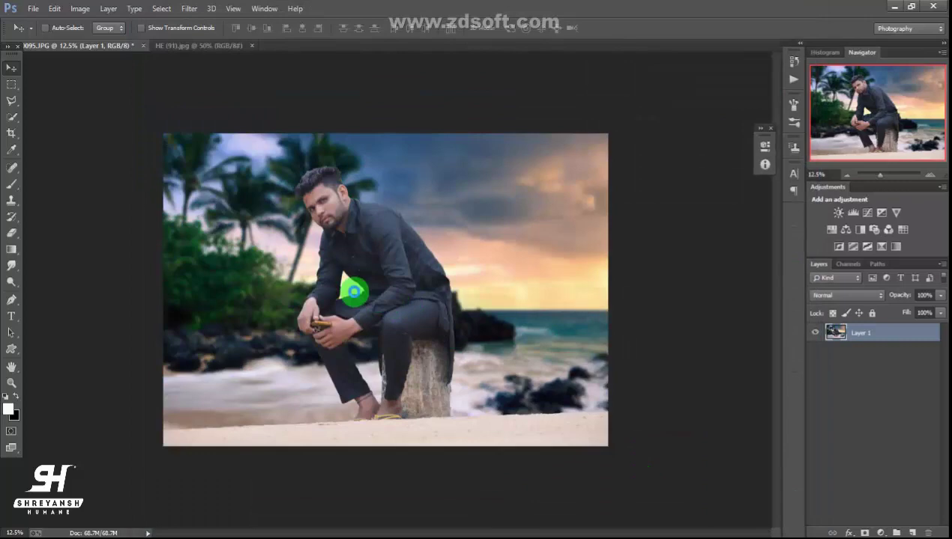
Zoom in and heal the yellow fringe along the man's hairline with the Spot Healing Brush
scroll(355, 296, "up", 3)
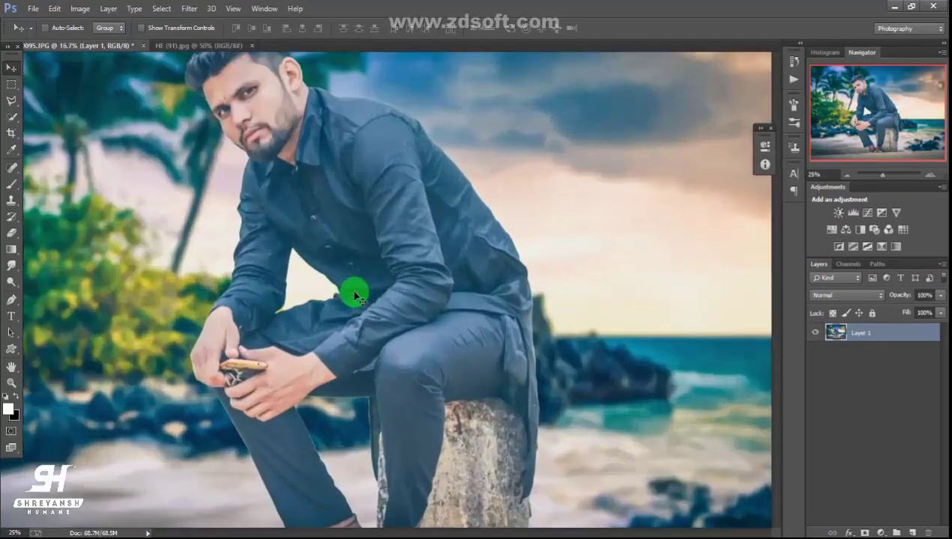
scroll(375, 346, "up", 2)
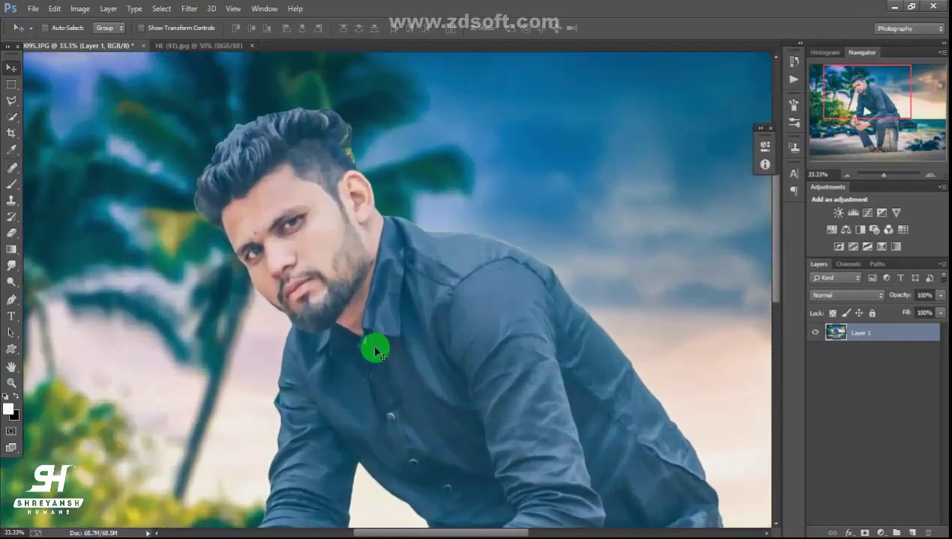
scroll(375, 347, "up", 3)
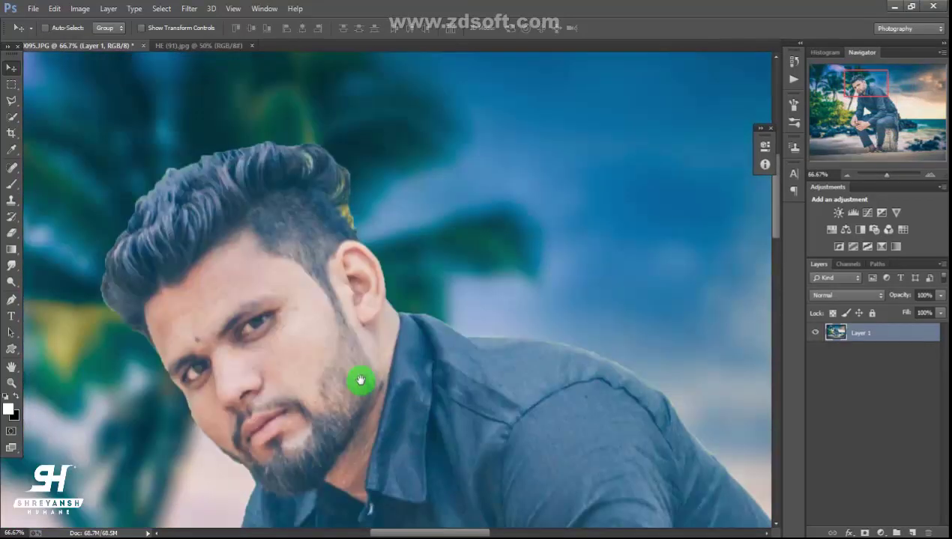
scroll(360, 381, "down", 1)
scroll(357, 378, "up", 2)
scroll(247, 302, "up", 2)
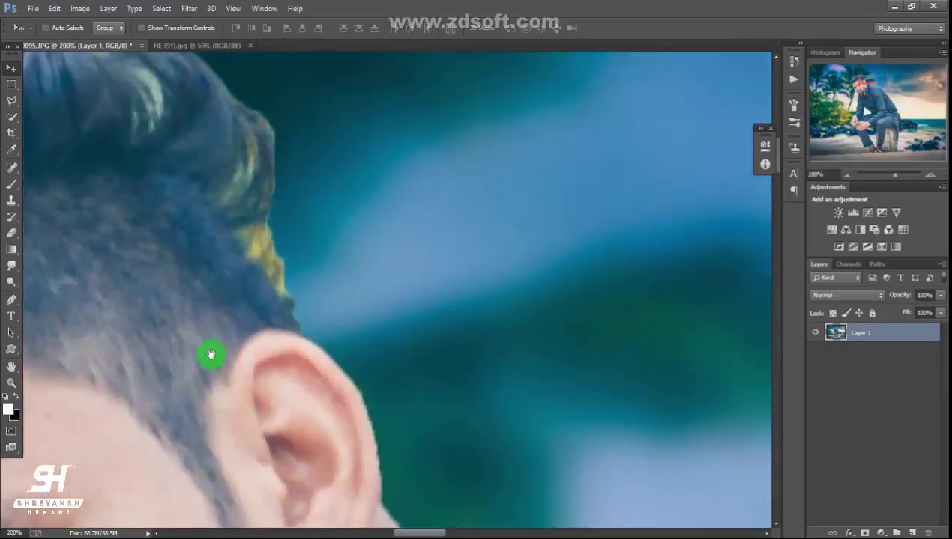
left_click(11, 167)
mouse_move(308, 204)
left_mouse_down()
mouse_move(280, 258)
mouse_move(303, 287)
mouse_move(274, 257)
mouse_move(408, 172)
left_mouse_up()
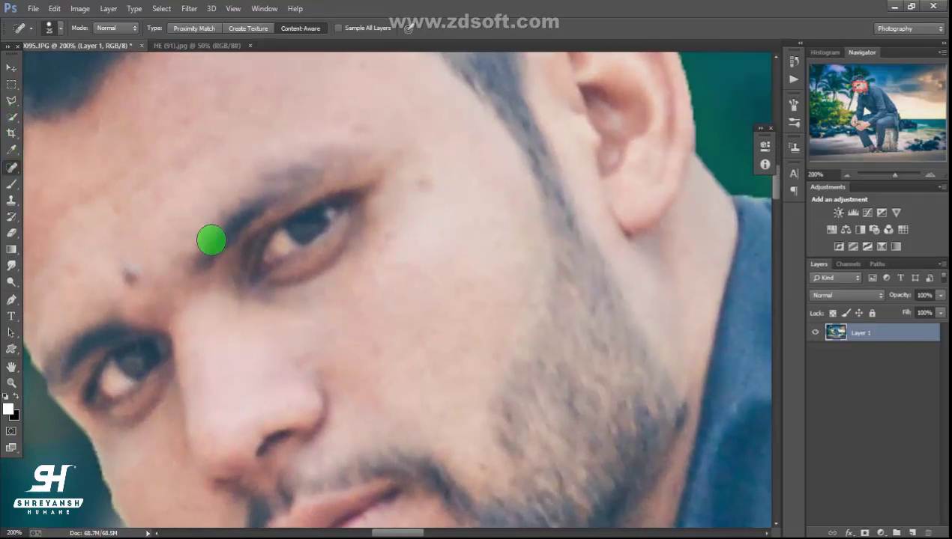
key("ctrl+minus")
key("ctrl+minus")
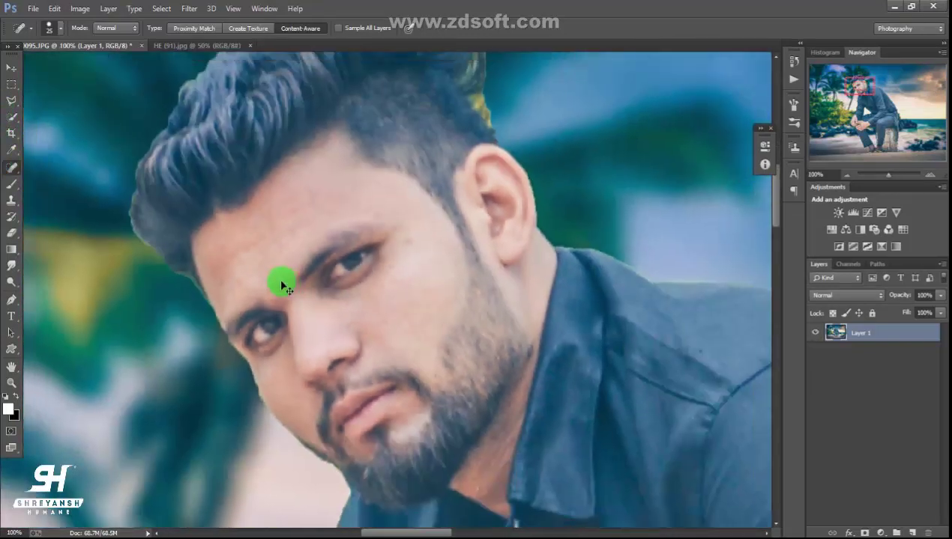
key("ctrl+minus")
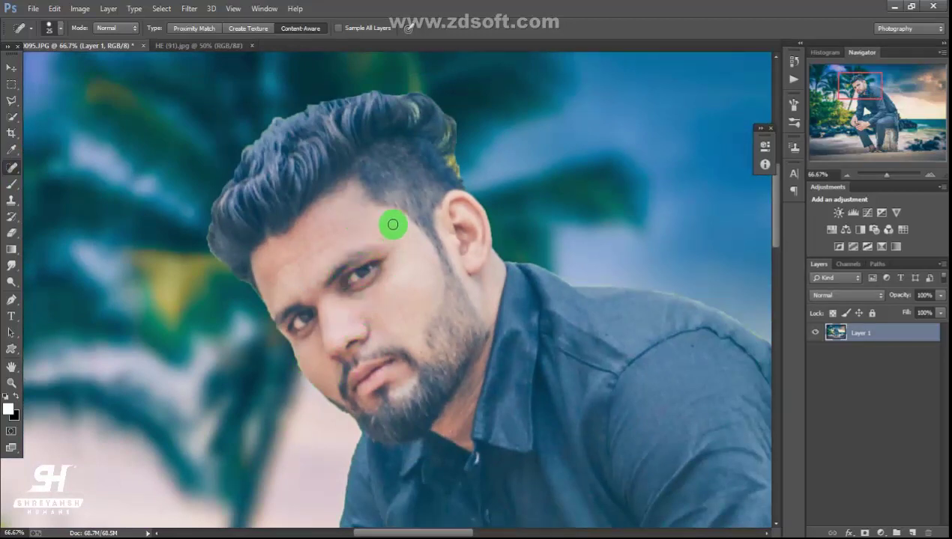
Smudge the hair, beard and face edges at 10% strength, then return to the Move tool
left_click(13, 266)
key("ctrl+plus")
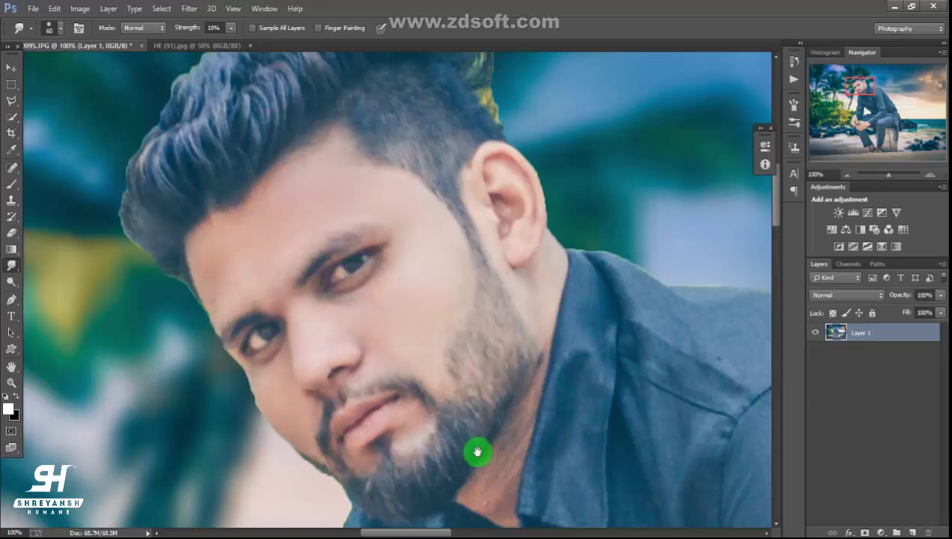
left_click_drag(477, 453, 343, 286)
scroll(368, 196, "down", 2)
scroll(368, 197, "down", 1)
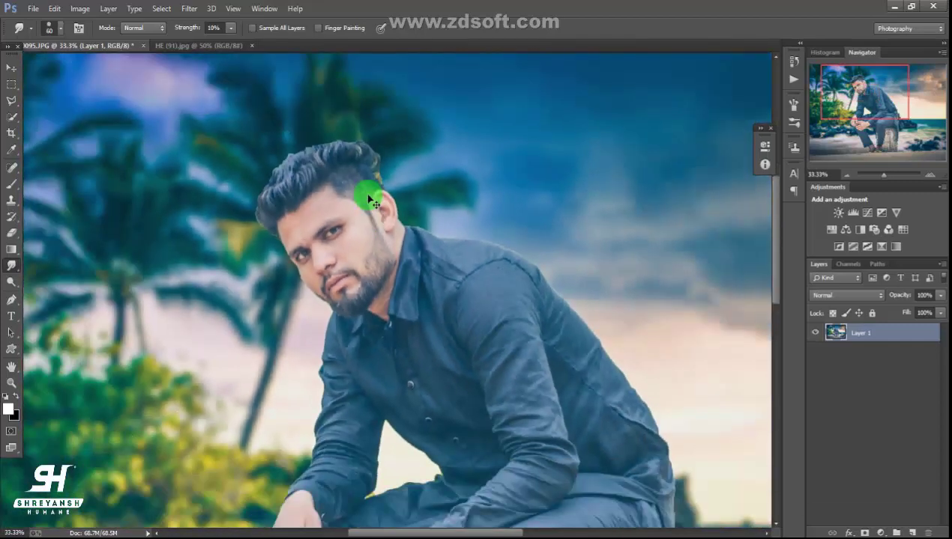
scroll(368, 196, "down", 1)
scroll(368, 197, "down", 1)
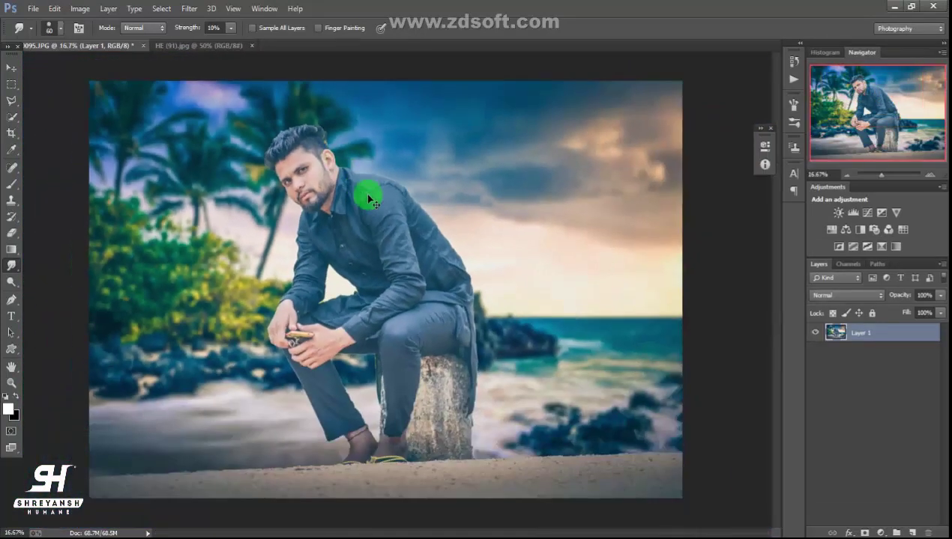
left_click(13, 72)
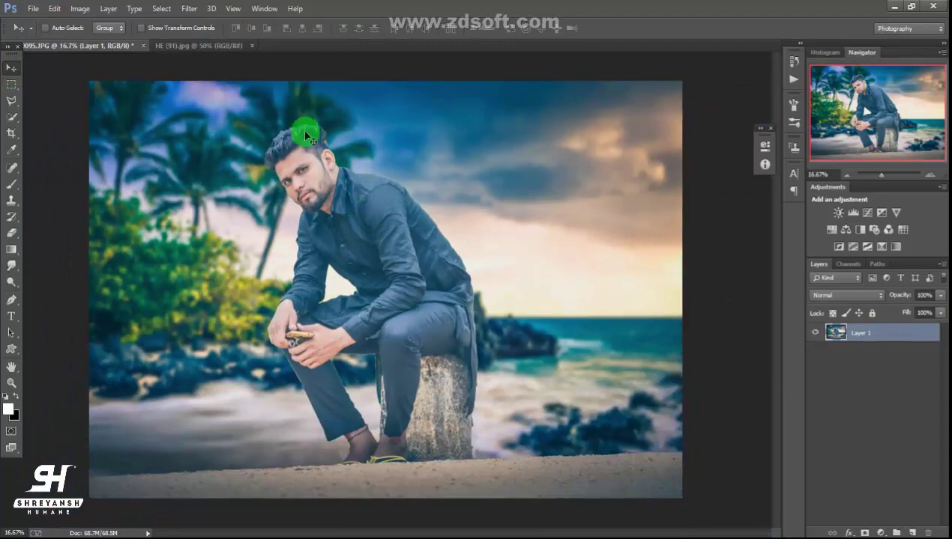
Apply Selective Color to the Reds with Black set to -41%
left_click(80, 8)
mouse_move(97, 40)
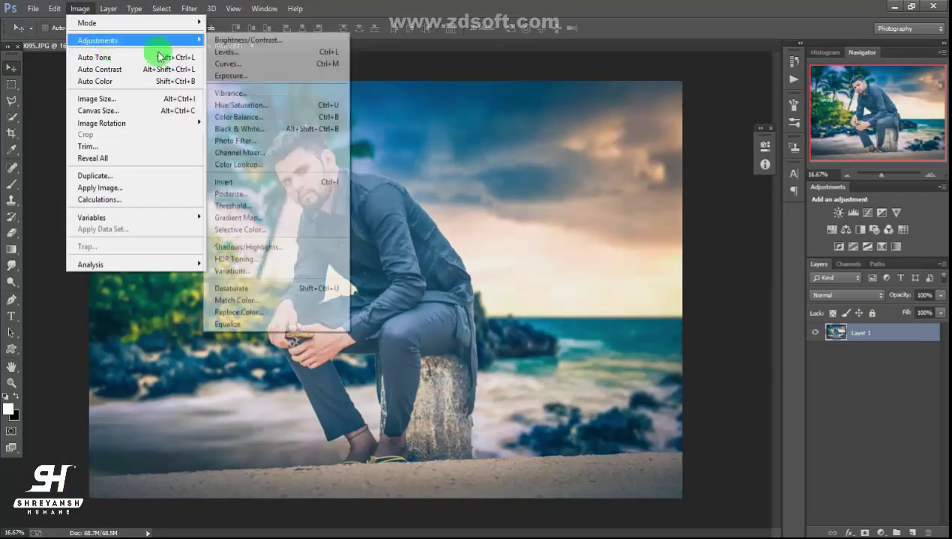
left_click(248, 230)
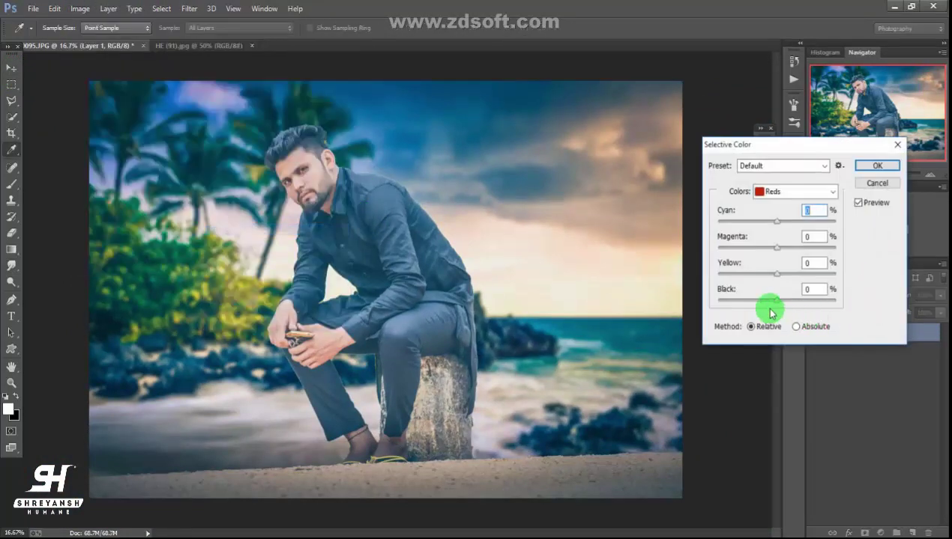
type("-41")
left_click(869, 165)
Open the Camera Raw Filter and raise the Oranges luminance to +18
left_click(183, 10)
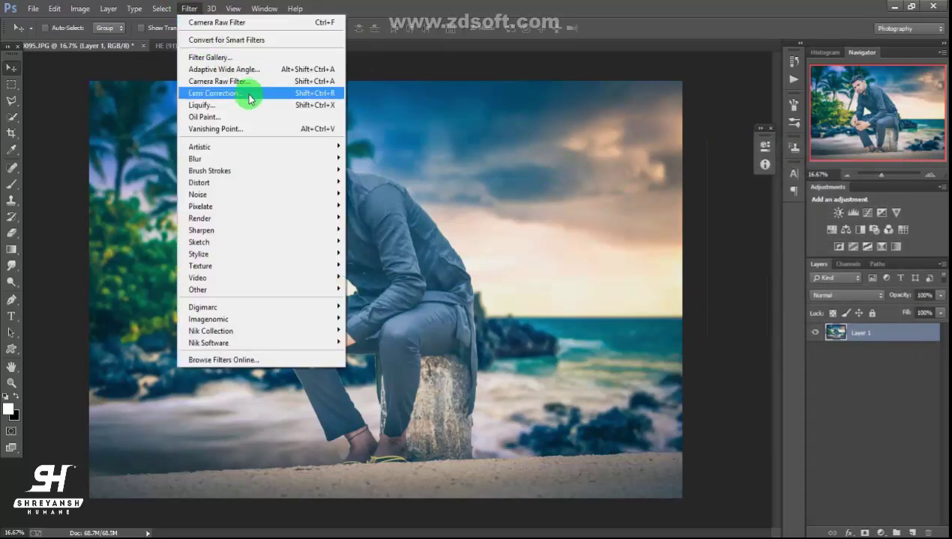
left_click(225, 78)
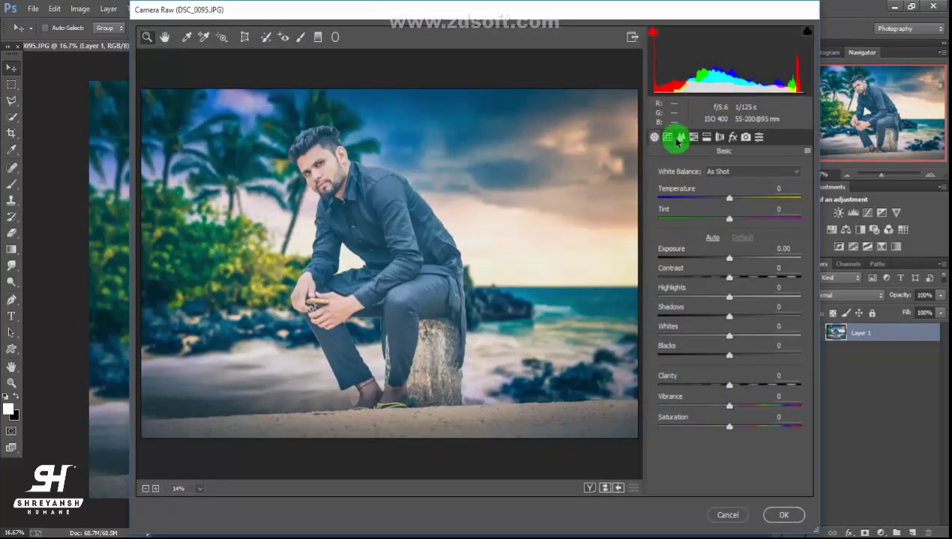
left_click(680, 137)
left_click(728, 186)
mouse_move(729, 249)
left_mouse_down()
mouse_move(748, 249)
mouse_move(738, 250)
left_mouse_up()
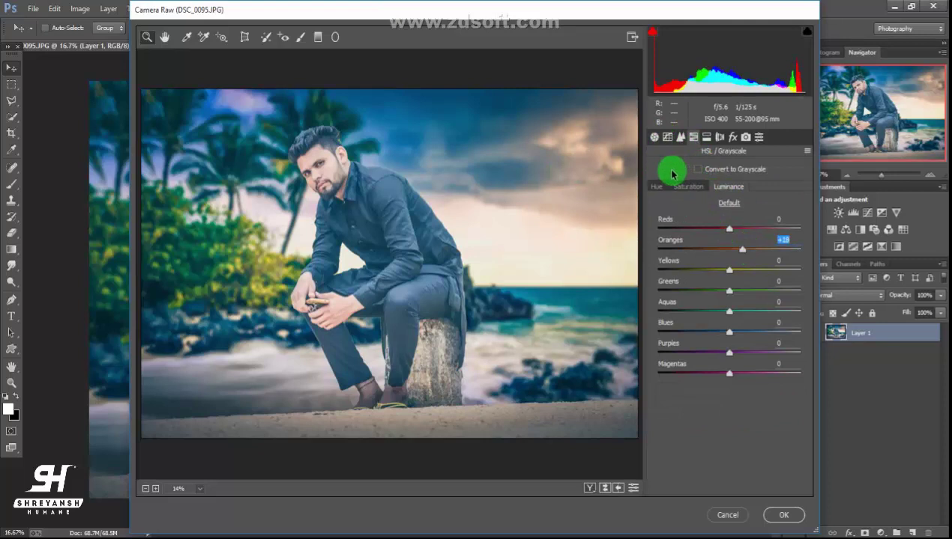
Set Shadows +14, Whites +10 and Blacks +9, then apply the Camera Raw edits
left_click(654, 137)
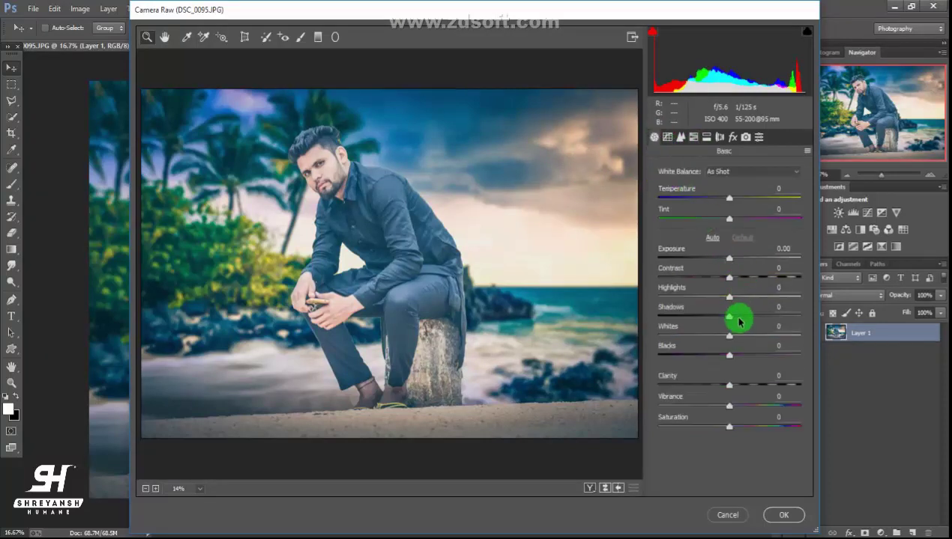
left_click(734, 356)
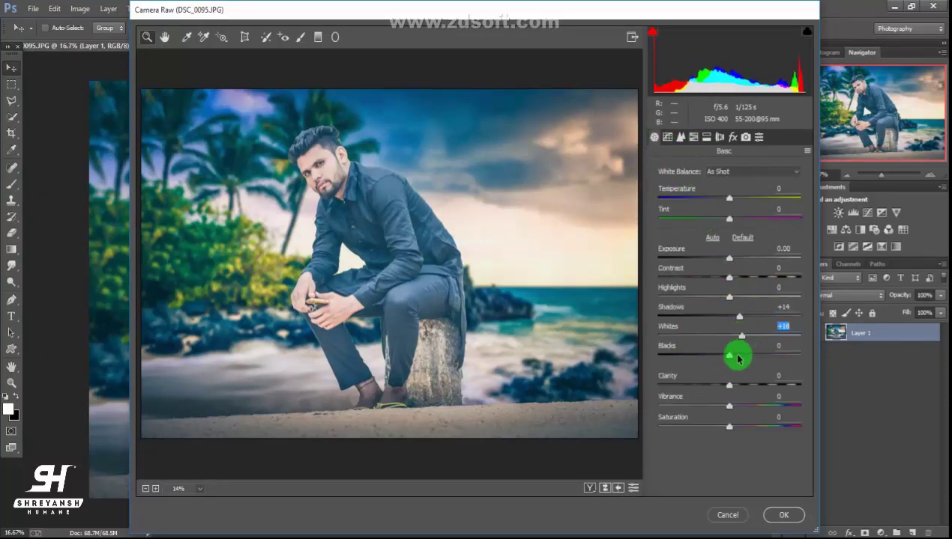
left_click_drag(737, 359, 736, 335)
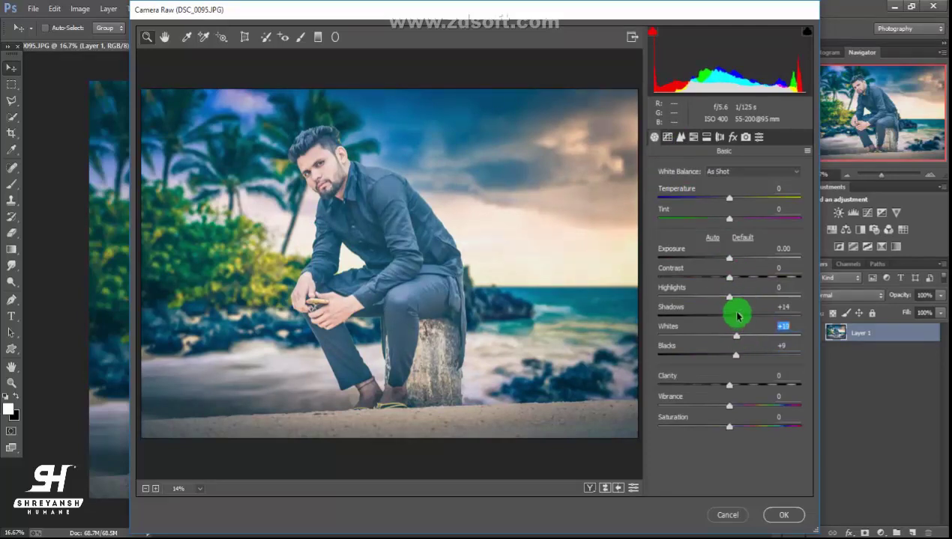
left_click(756, 137)
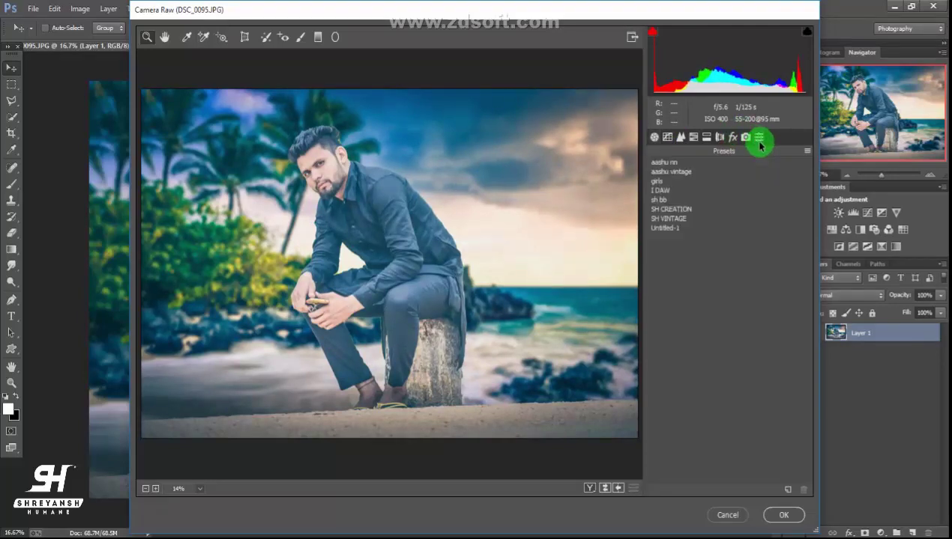
left_click(783, 515)
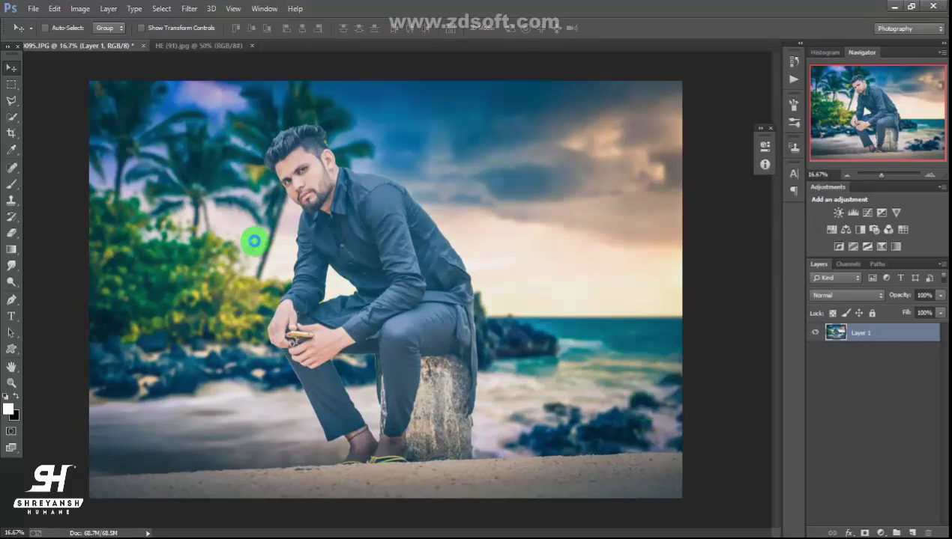
Add a Color Lookup layer and try the Candlelight.CUBE and Crisp_Warm.look LUTs
left_click(902, 230)
left_click(704, 177)
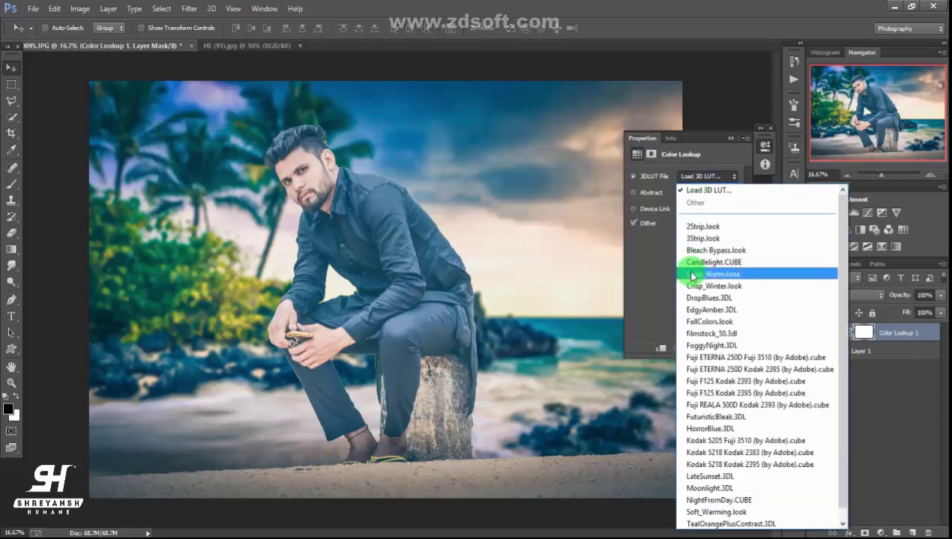
left_click(706, 262)
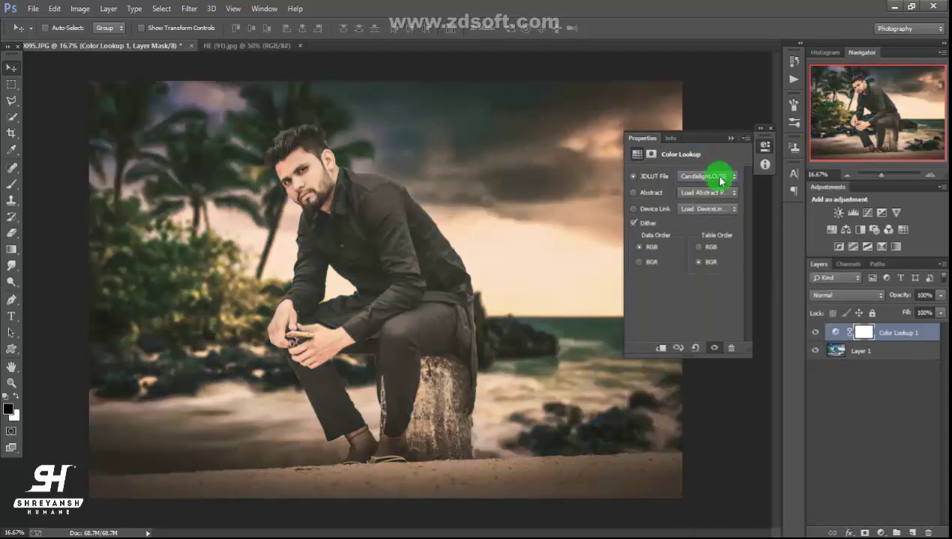
left_click(704, 177)
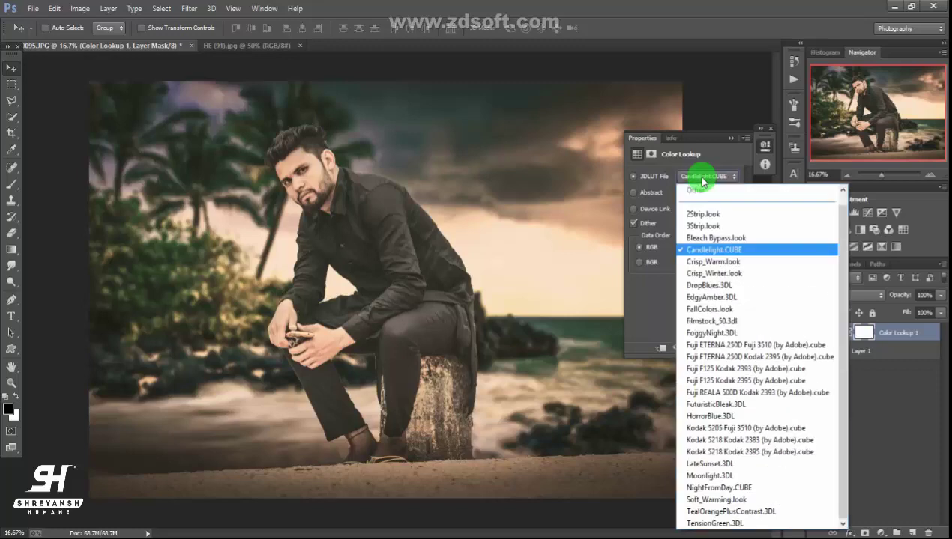
left_click(708, 260)
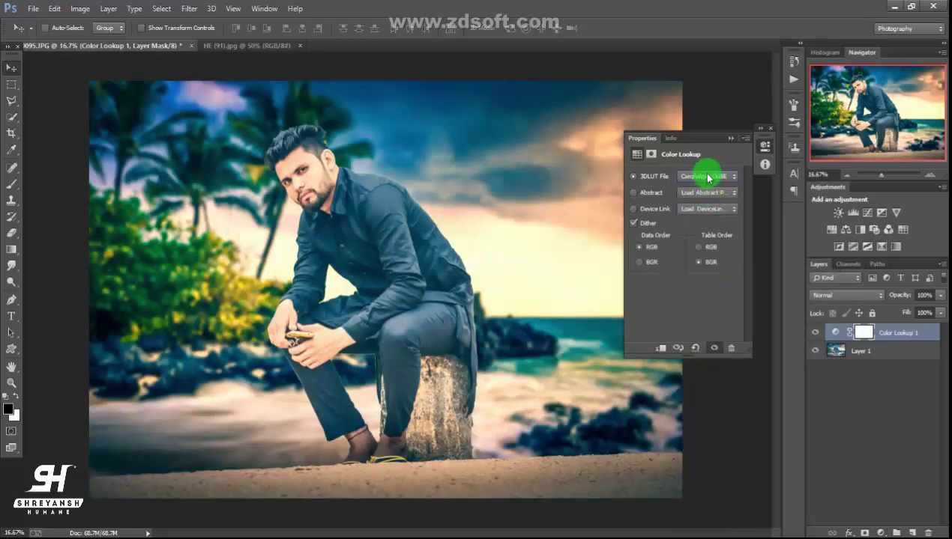
Step through LUT presets to 3Strip.look, collapse Properties, and merge down with Ctrl+E
key("Down")
key("Up")
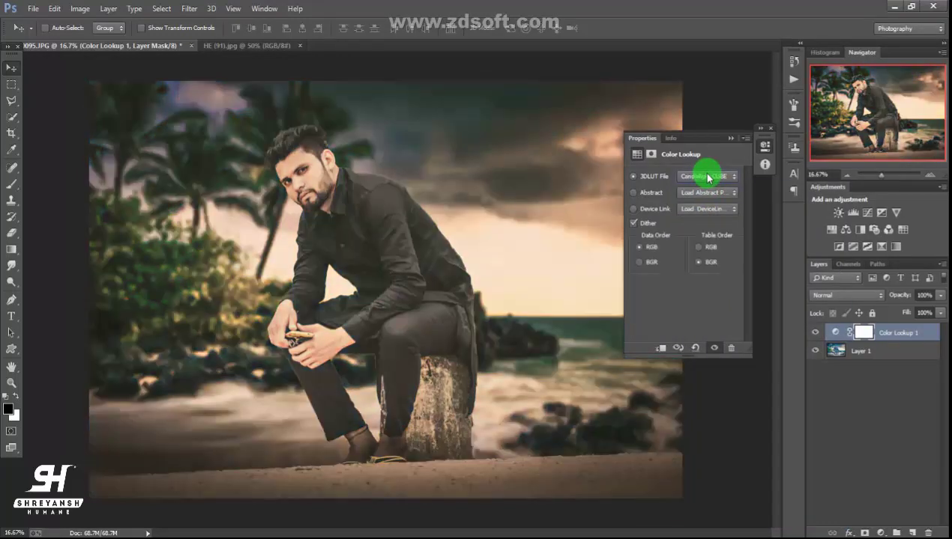
key("Down")
key("Down")
key("Down")
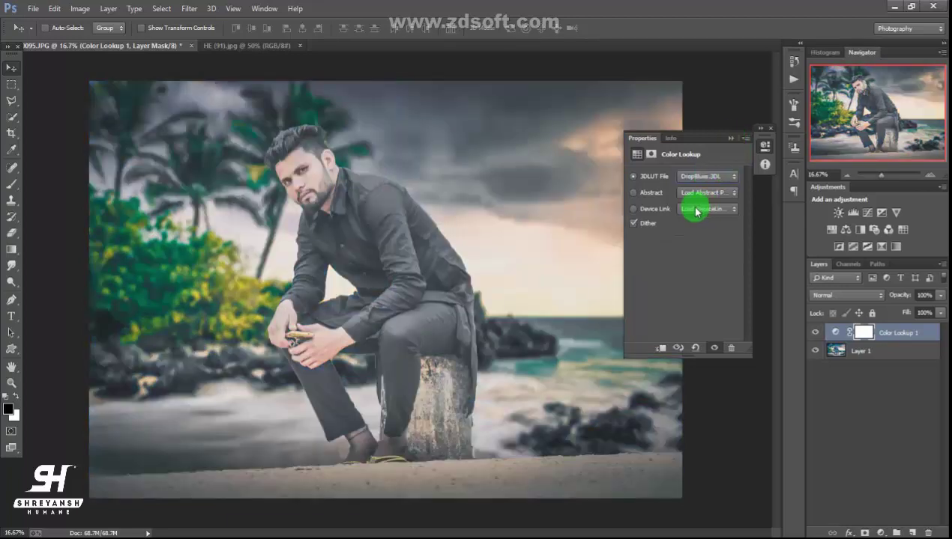
key("Up")
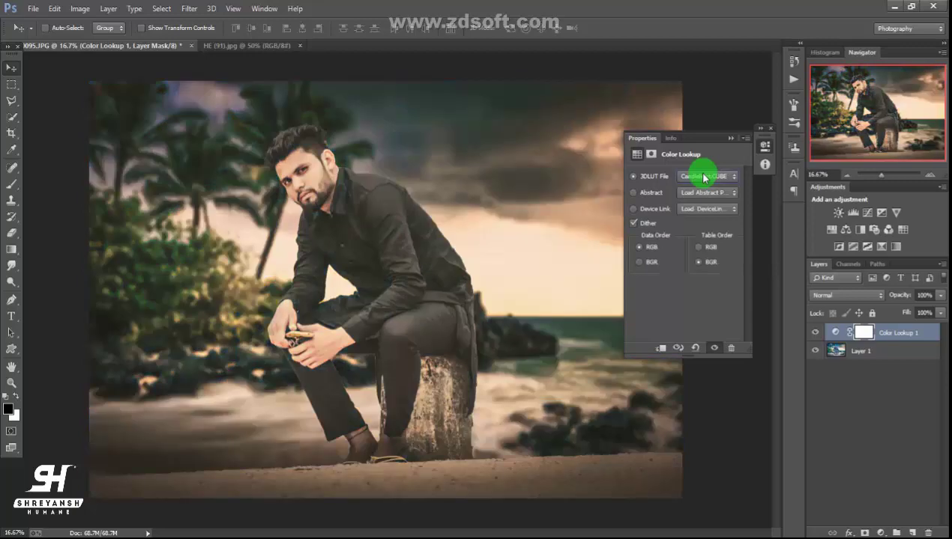
key("Up")
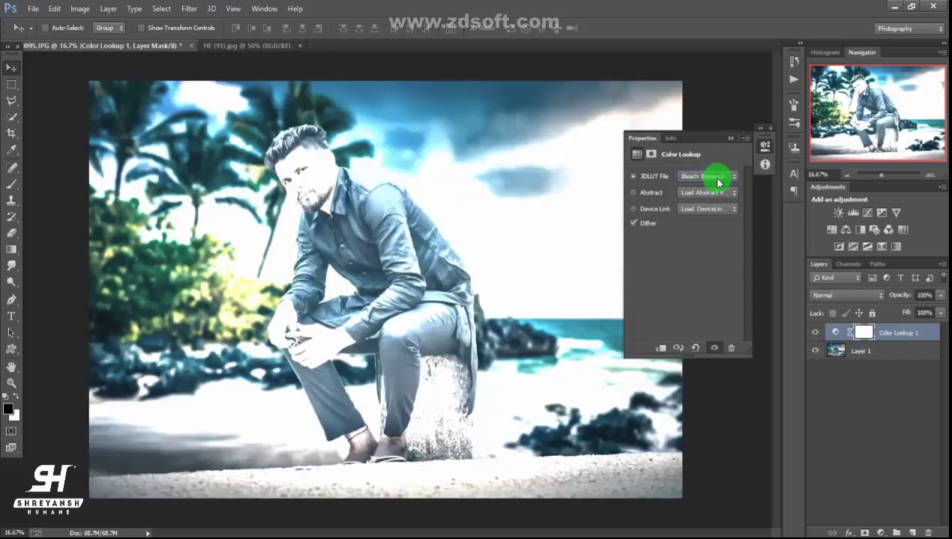
key("Up")
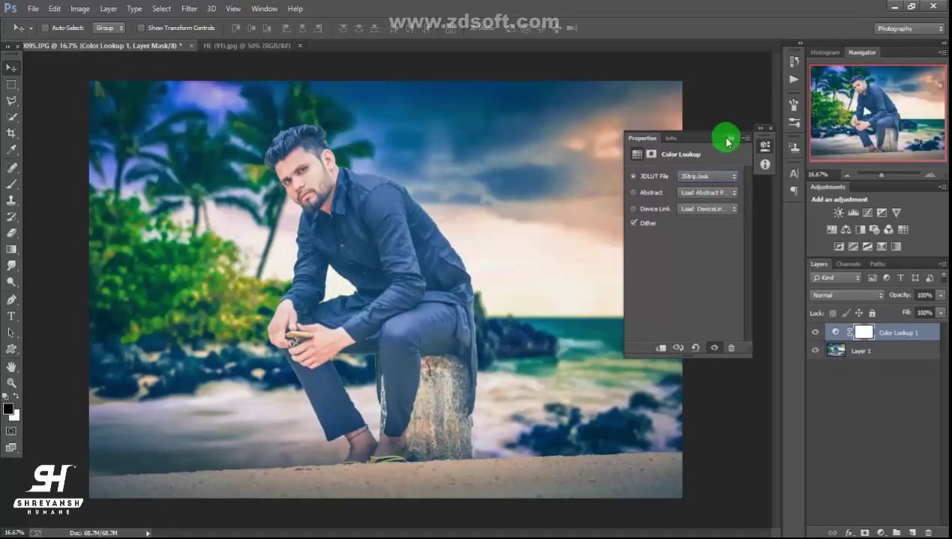
left_click(728, 139)
key("ctrl+e")
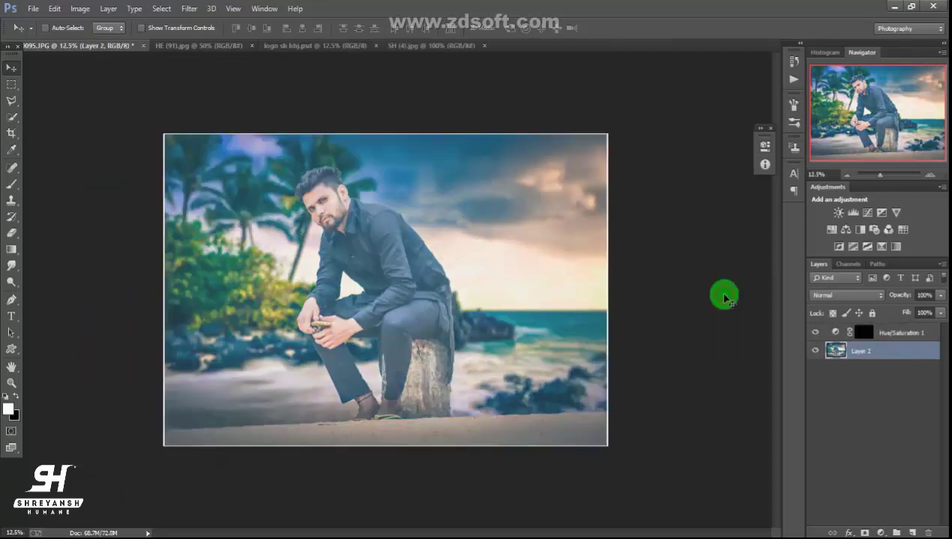
Apply the SH CREATION Camera Raw preset and raise Oranges luminance to +17
left_click(197, 13)
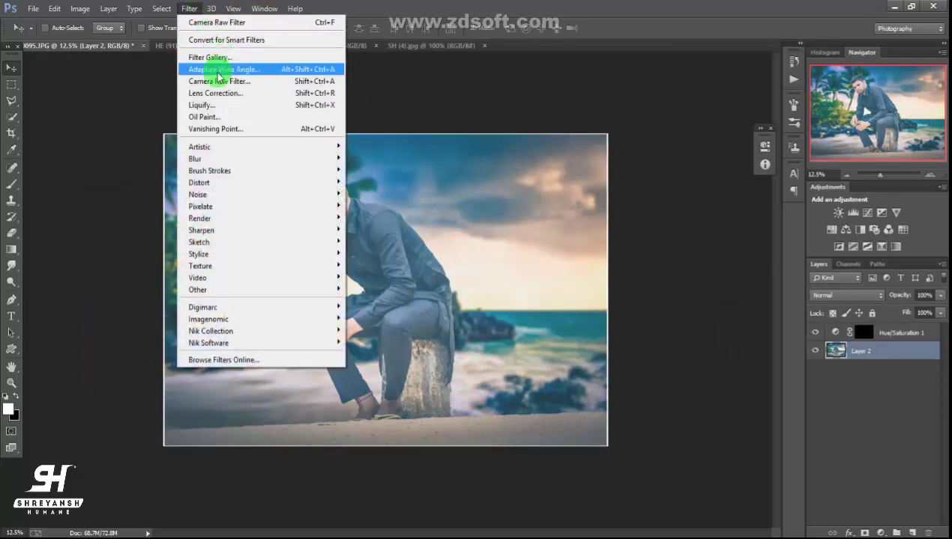
left_click(212, 78)
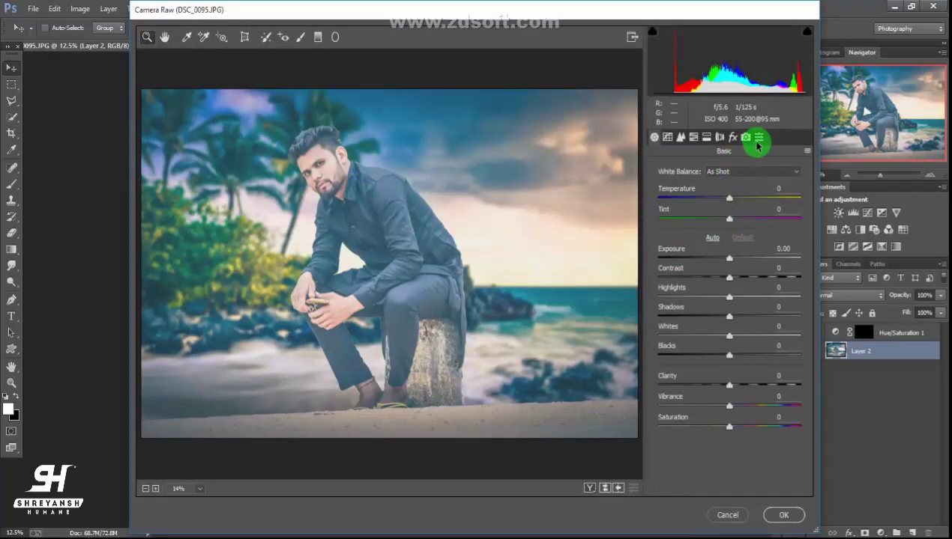
left_click(758, 137)
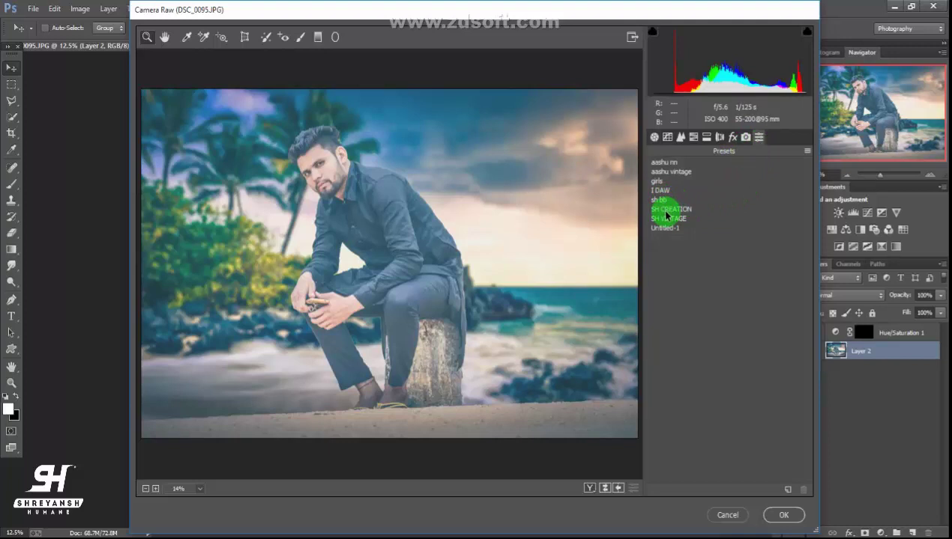
left_click(666, 210)
left_click(693, 137)
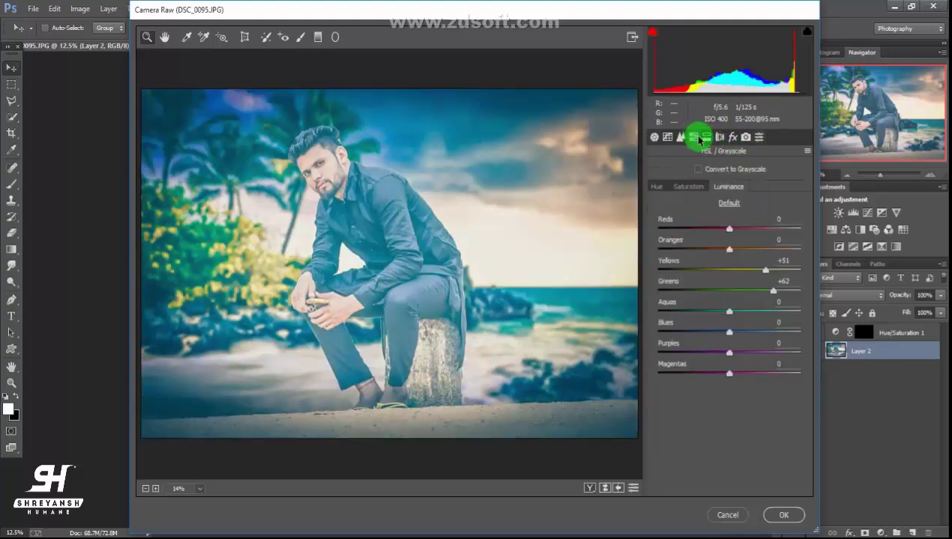
left_click(740, 250)
left_click_drag(739, 252, 741, 252)
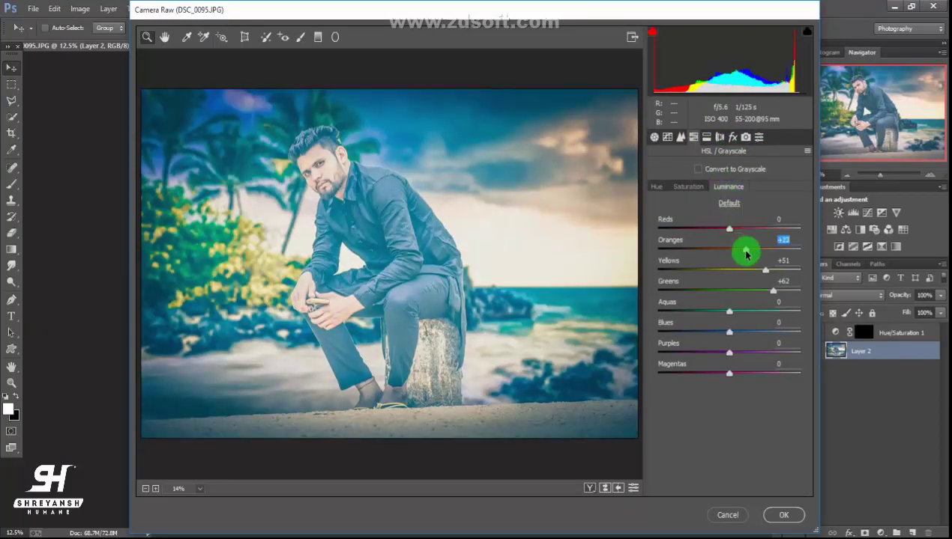
Zero the sharpening amount and colour noise reduction, set Detail to 25, and apply
left_click(681, 138)
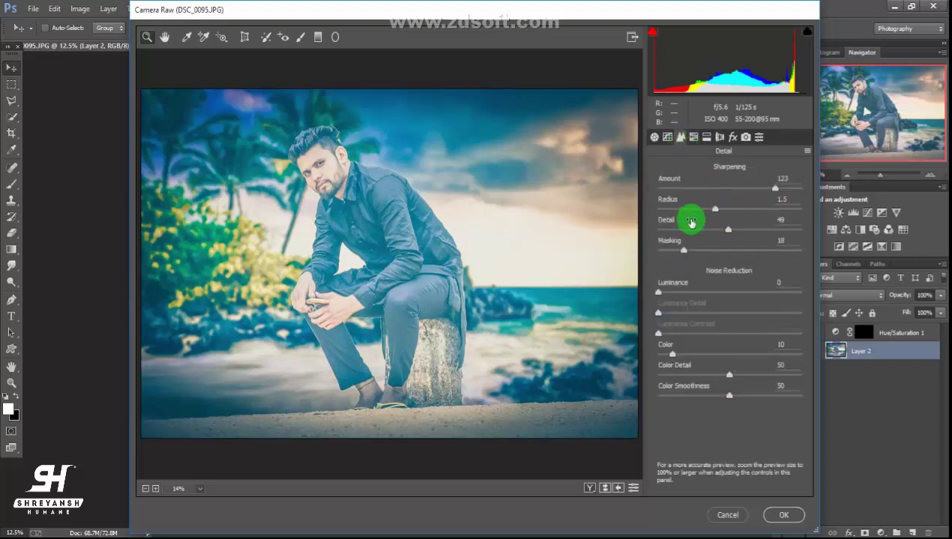
left_click_drag(727, 229, 652, 229)
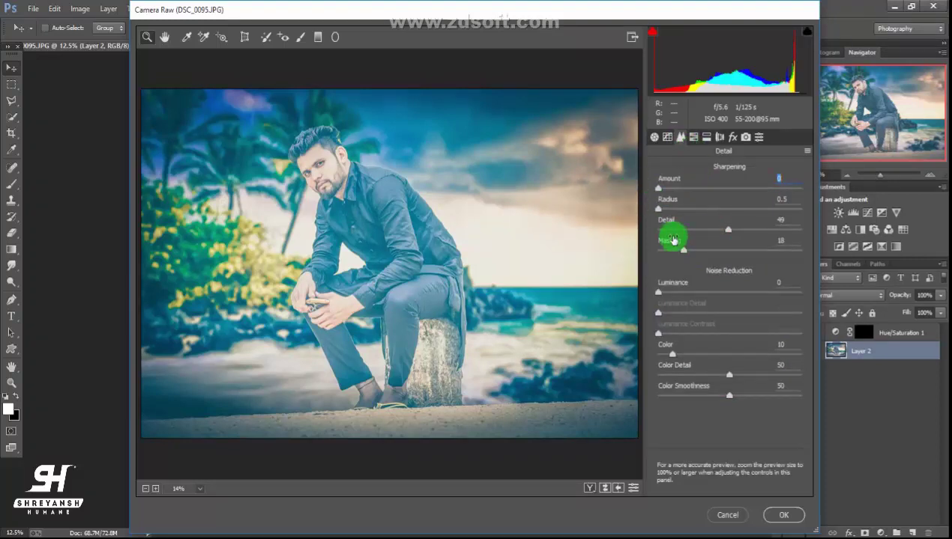
left_click(653, 250)
left_click_drag(670, 358, 656, 355)
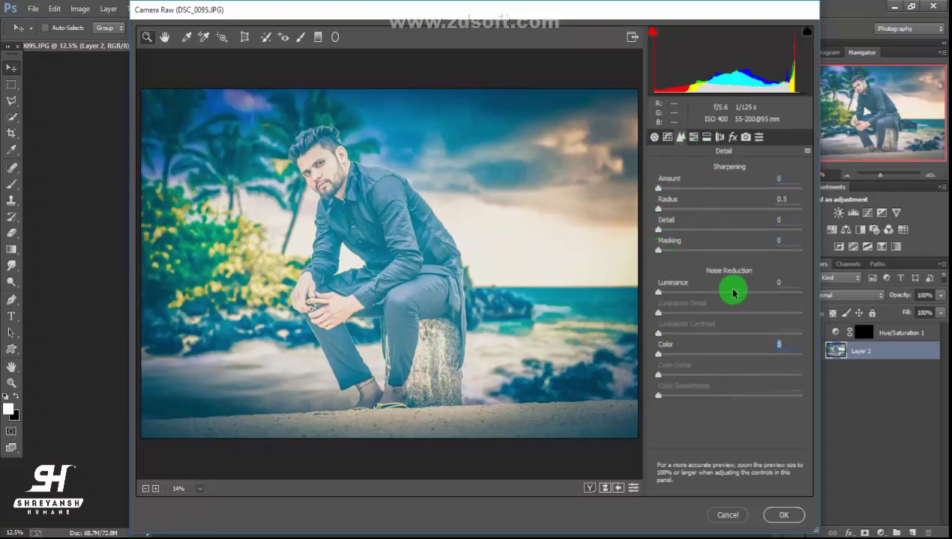
left_click(782, 219)
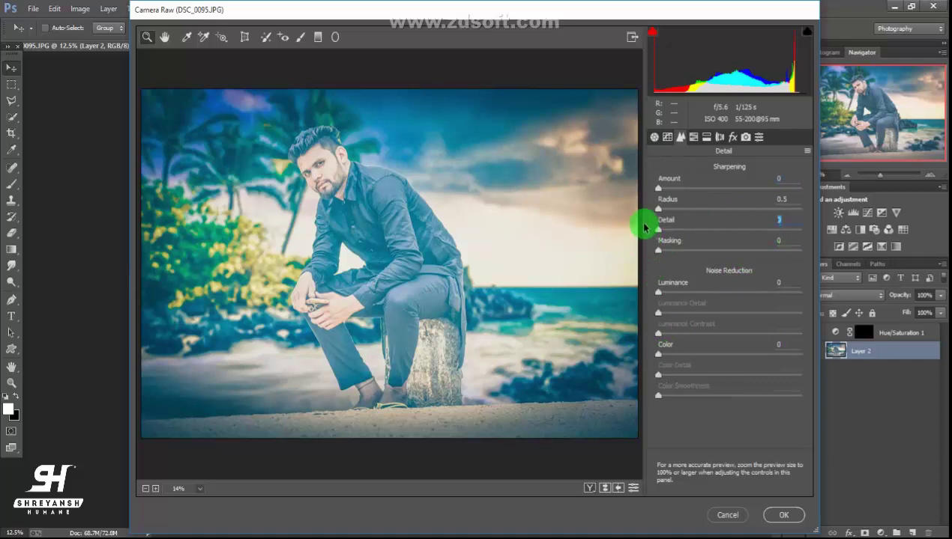
type("25")
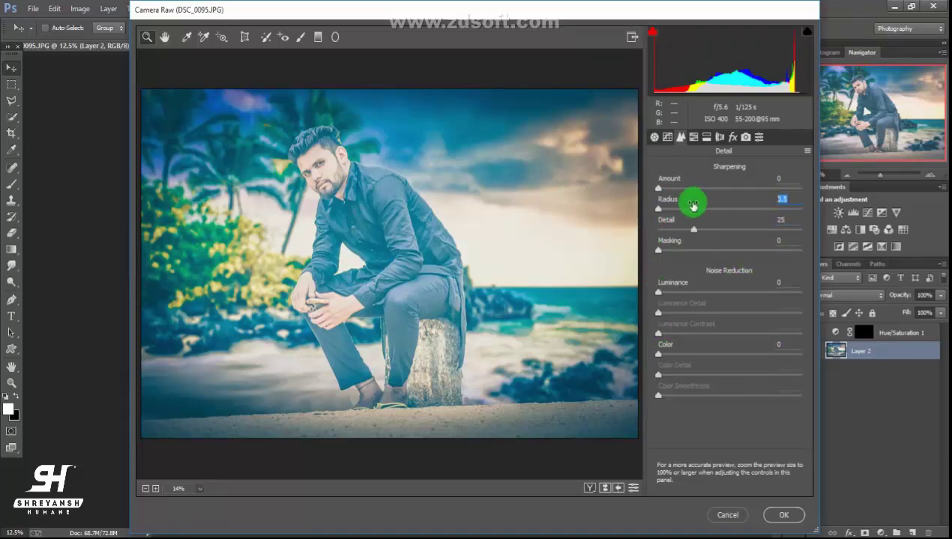
type("1")
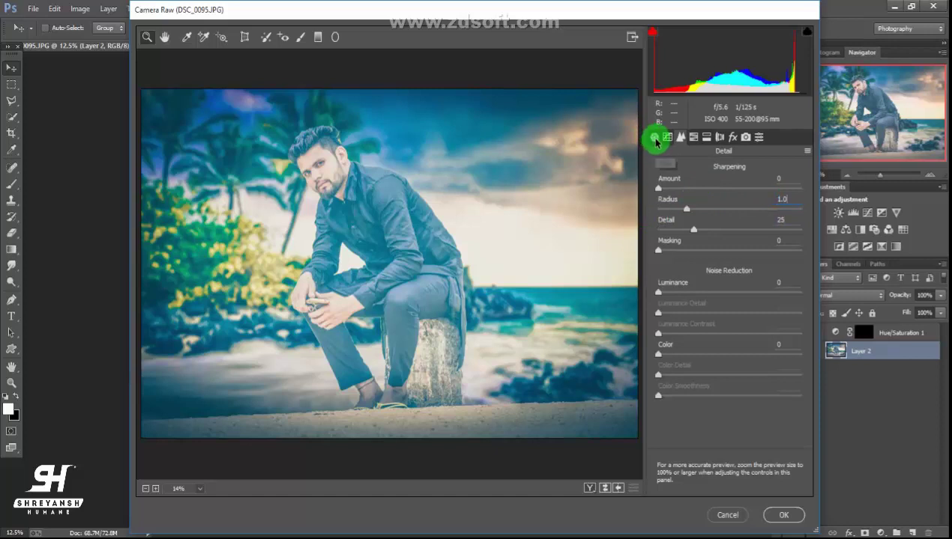
left_click(652, 137)
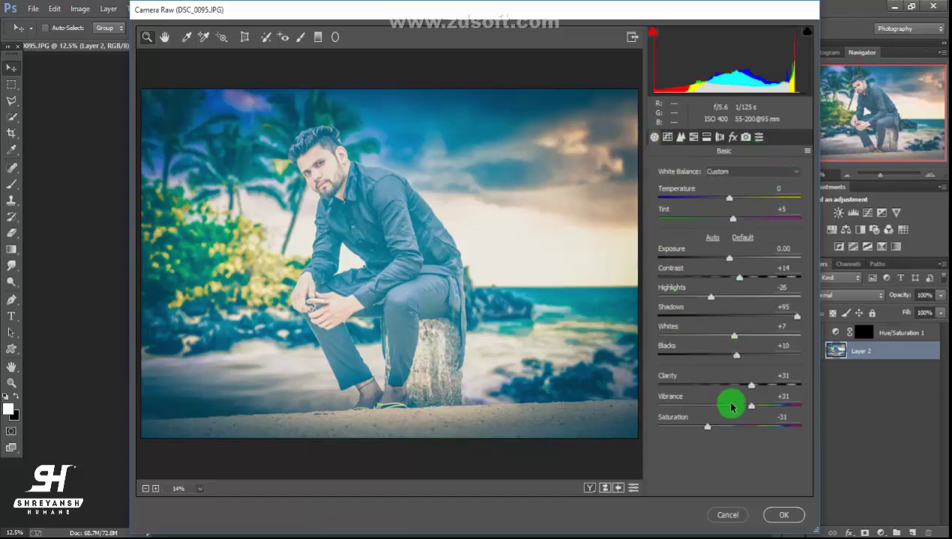
left_click(784, 516)
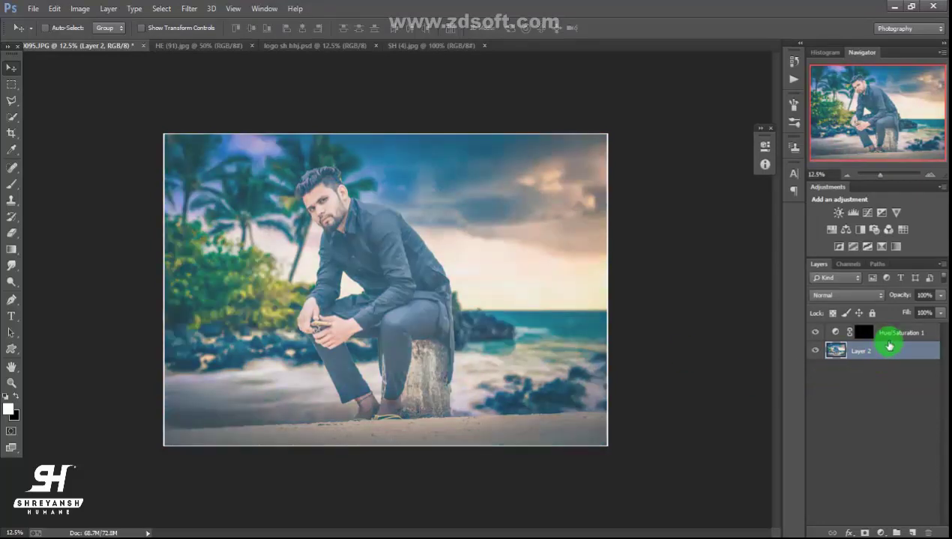
Duplicate Layer 2, reapply the Camera Raw Filter to the copy, and set opacity to 73%
left_click_drag(884, 355, 911, 531)
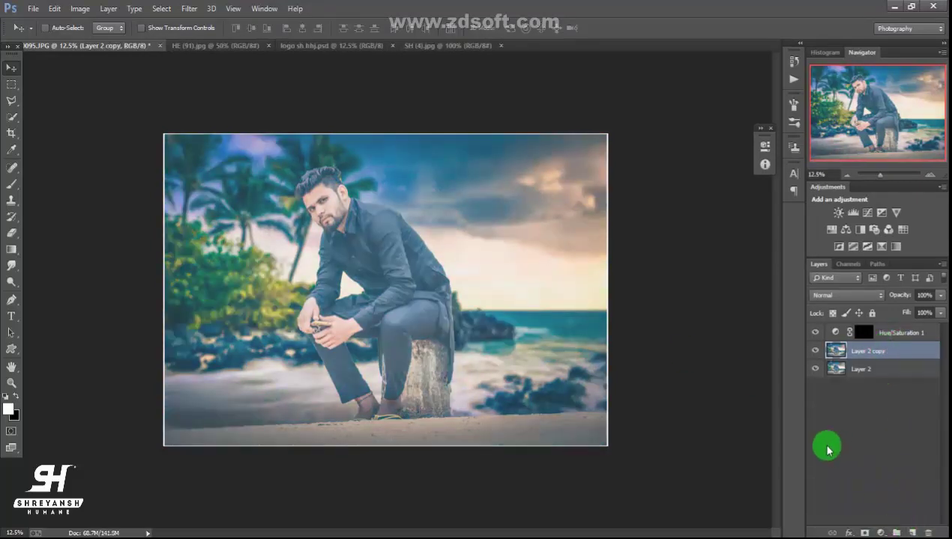
left_click(188, 8)
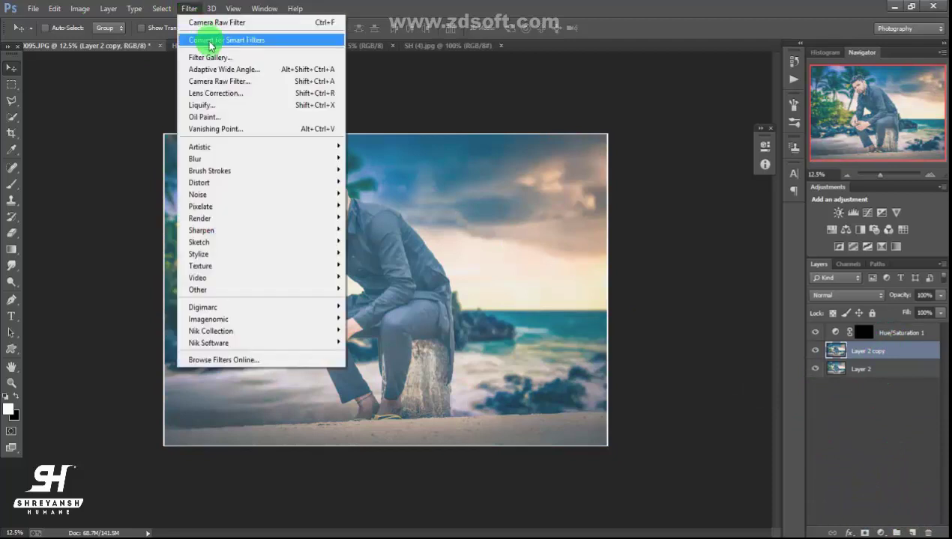
left_click(206, 24)
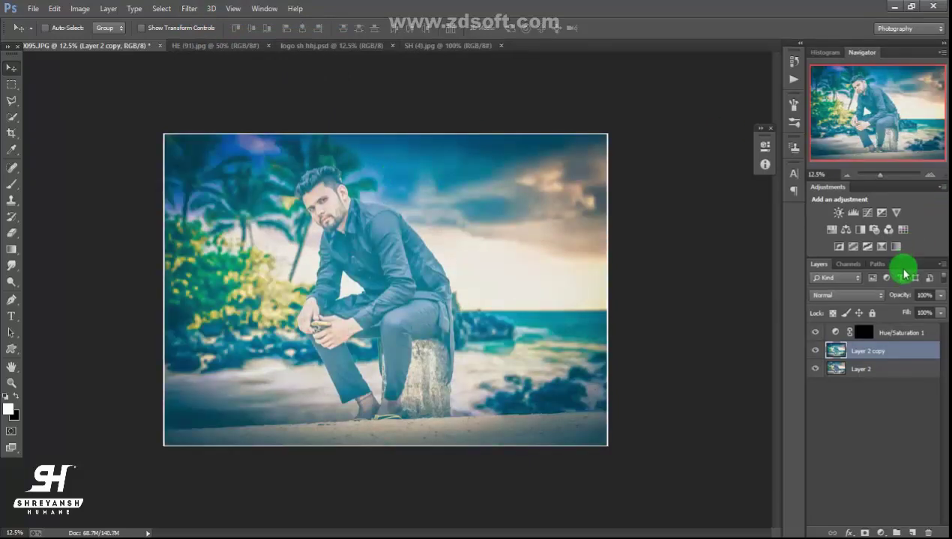
left_click(941, 295)
left_click_drag(931, 310, 923, 310)
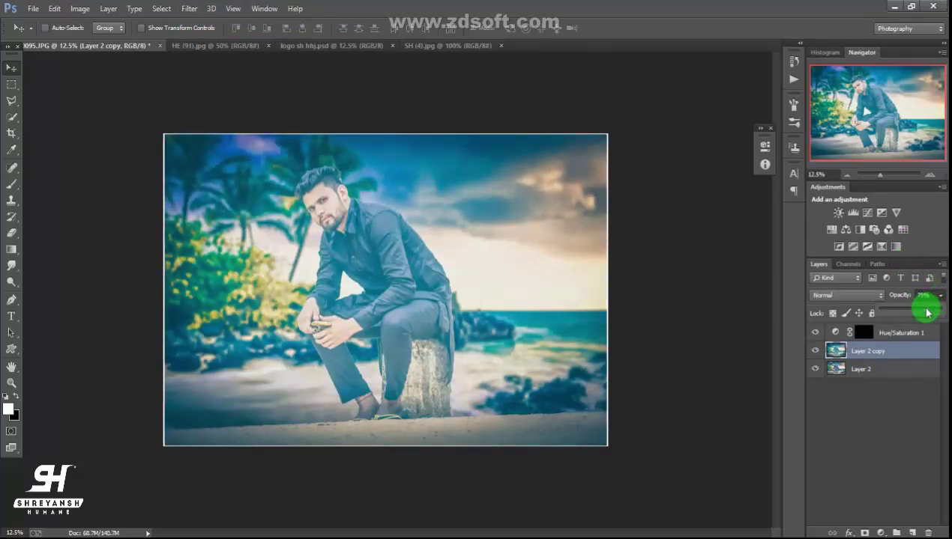
left_click(888, 382)
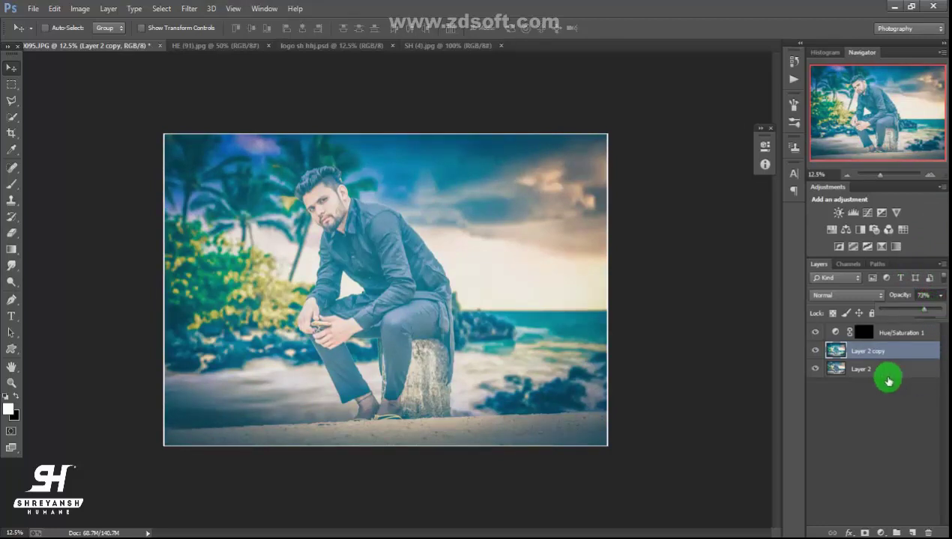
Add a Color Lookup layer with the DropBlues LUT and lower its opacity to 71%
left_click(902, 229)
left_click(708, 176)
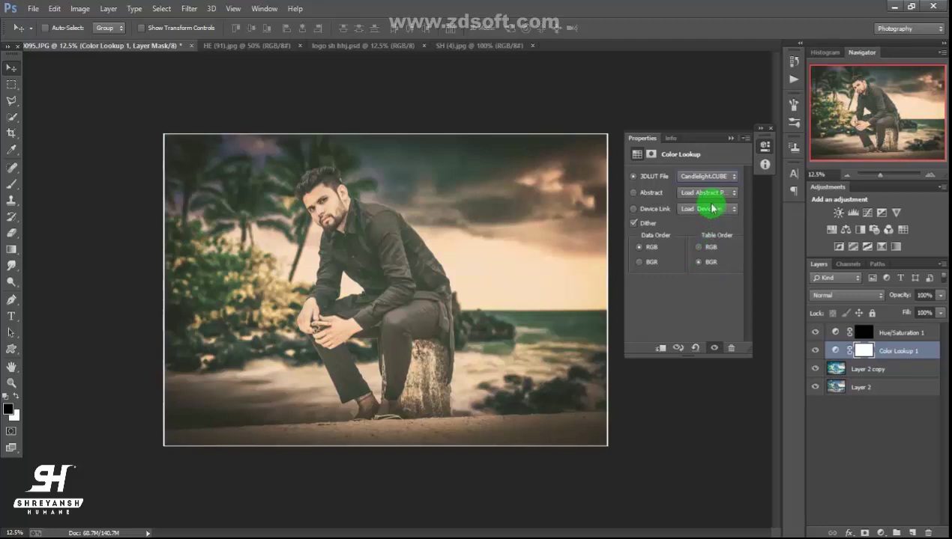
left_click(708, 176)
left_click(702, 206)
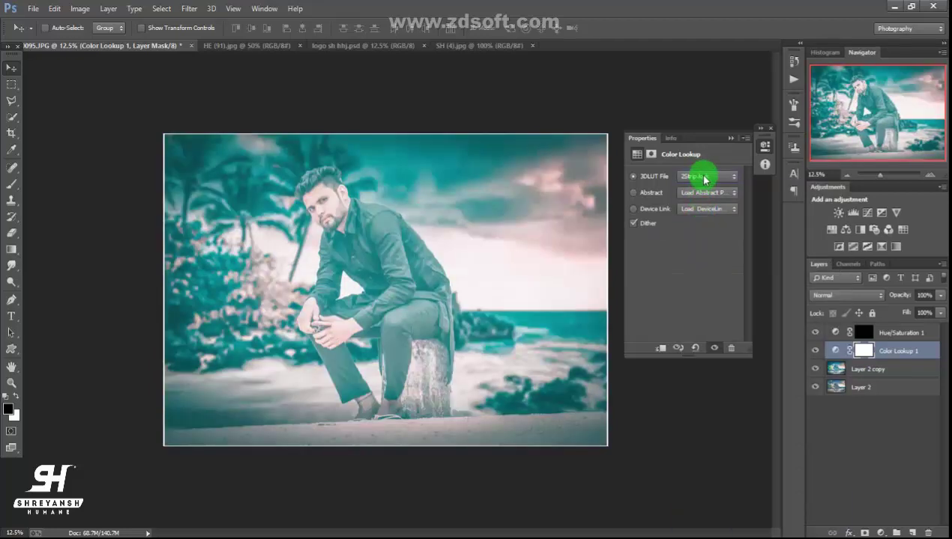
left_click(702, 177)
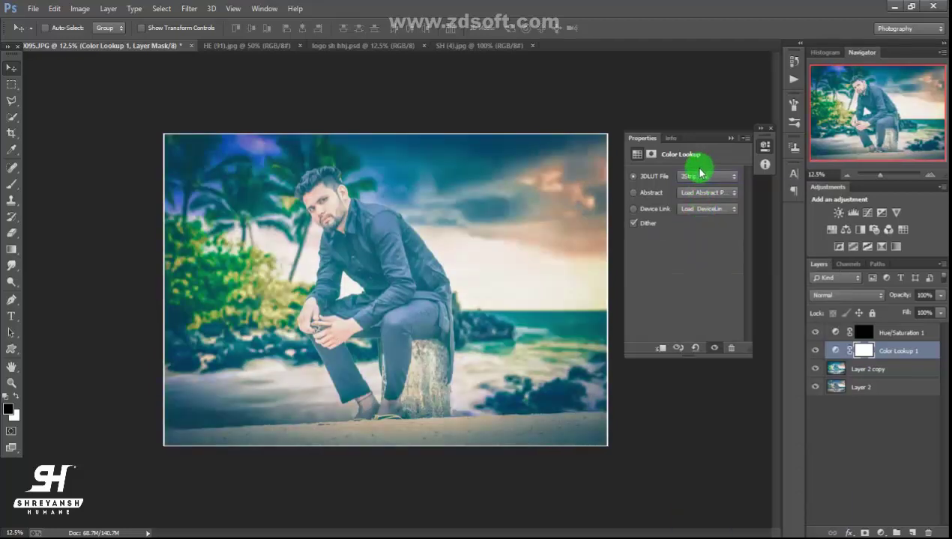
key("Down")
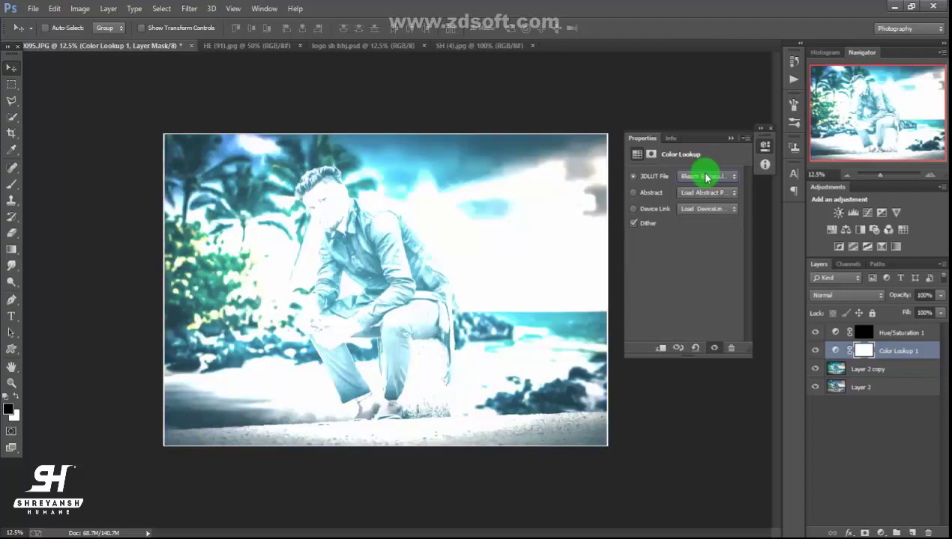
key("Down")
key("Down")
key("Down")
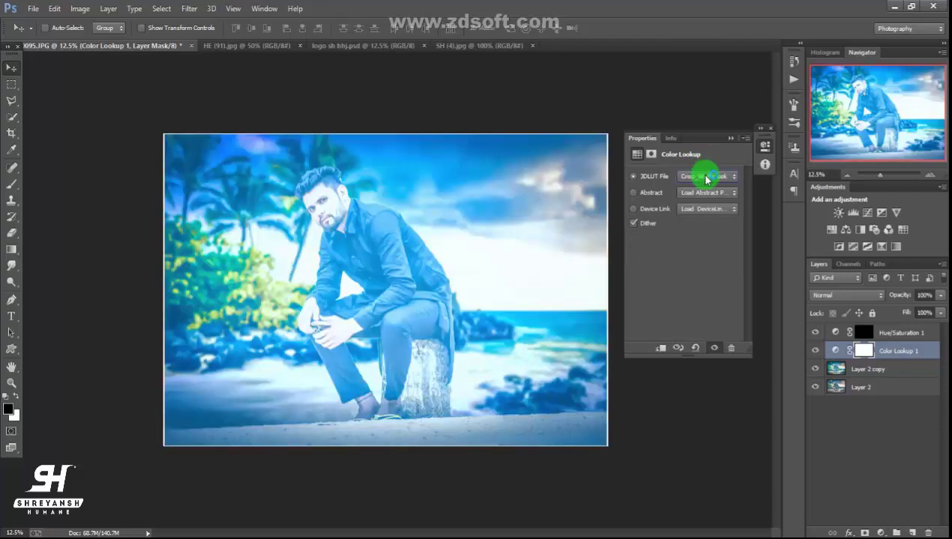
key("Down")
left_click(731, 138)
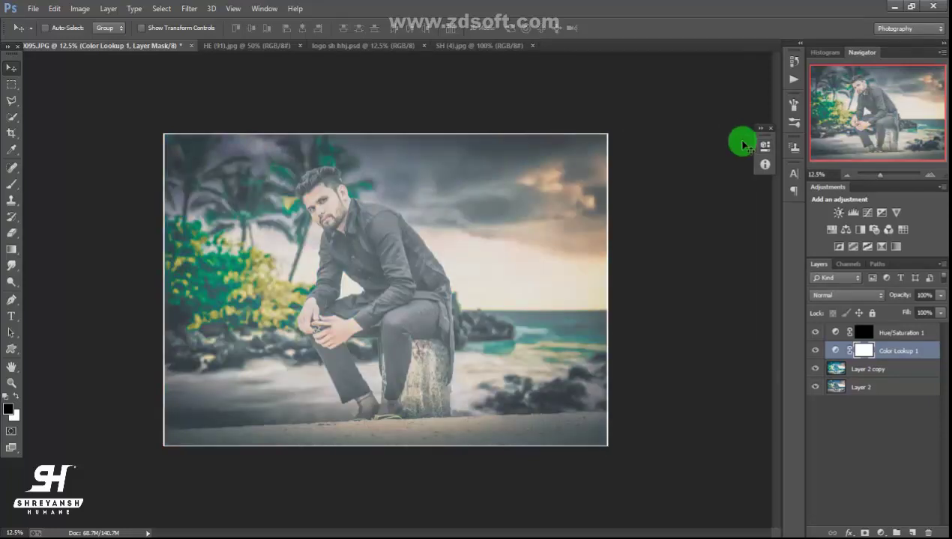
left_click(940, 296)
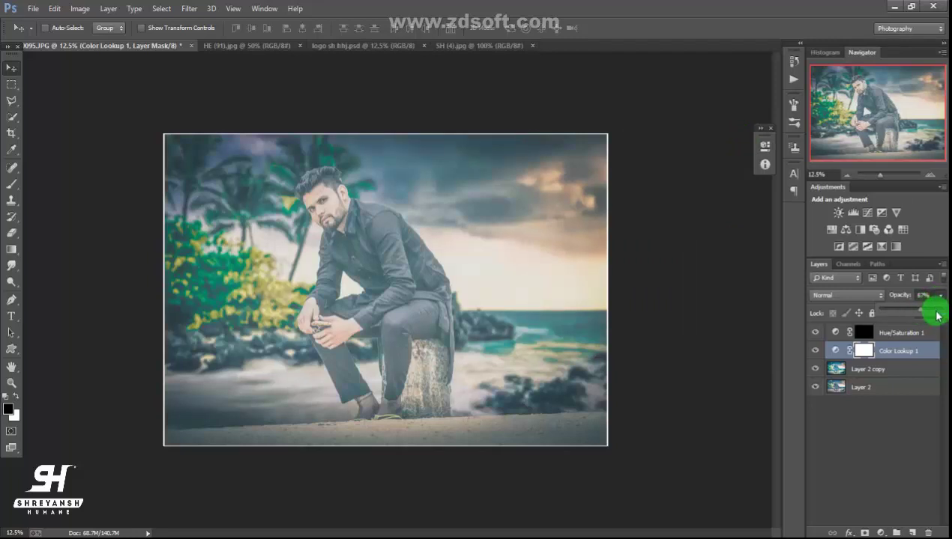
mouse_move(932, 311)
left_mouse_down()
mouse_move(946, 318)
mouse_move(919, 303)
mouse_move(921, 329)
left_mouse_up()
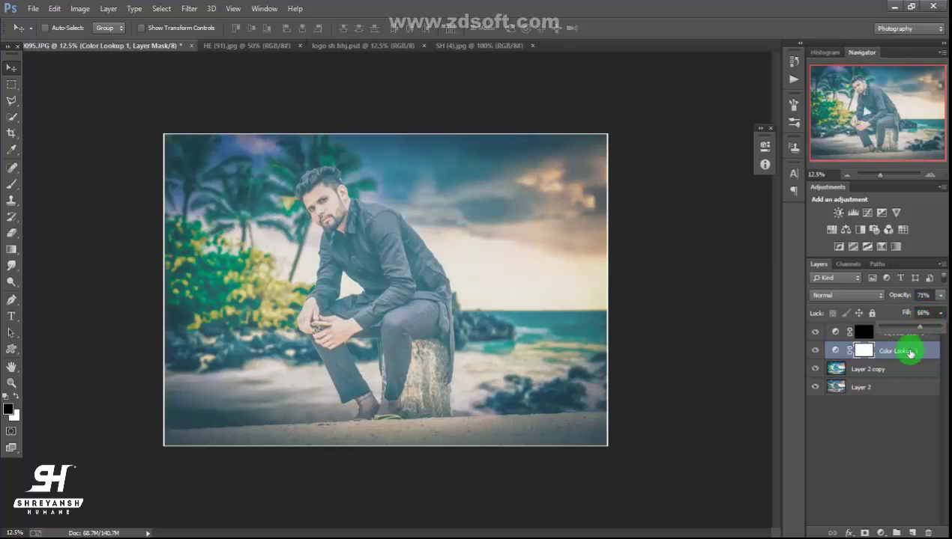
Brush-paint the Color Lookup 1 mask over the man's face, legs and hands
left_click(875, 370)
left_click(863, 352)
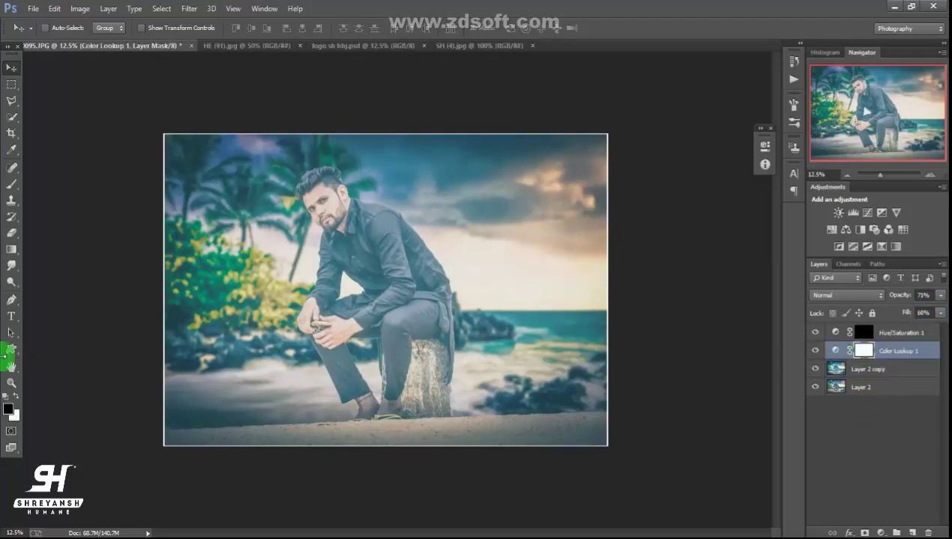
left_click(12, 183)
scroll(399, 193, "up", 4)
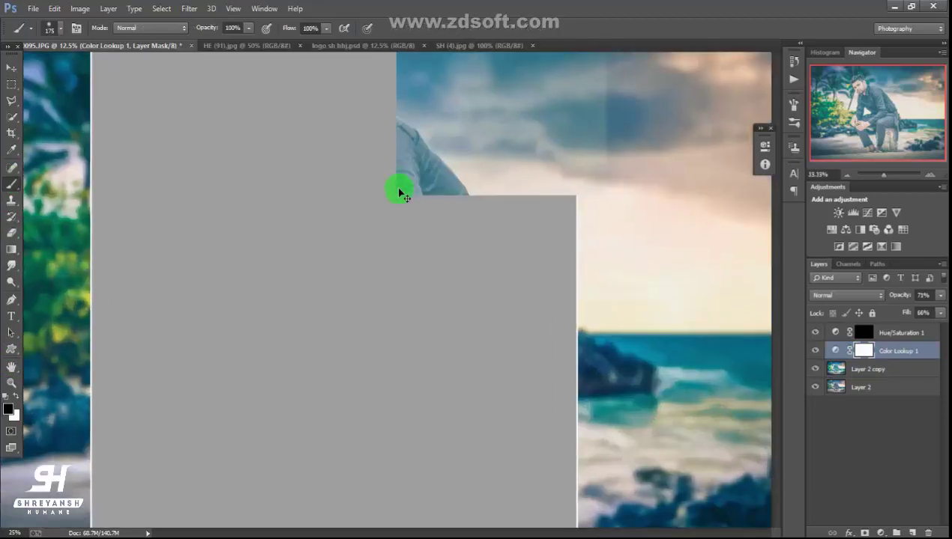
left_click_drag(310, 144, 376, 382)
left_click_drag(426, 306, 442, 298)
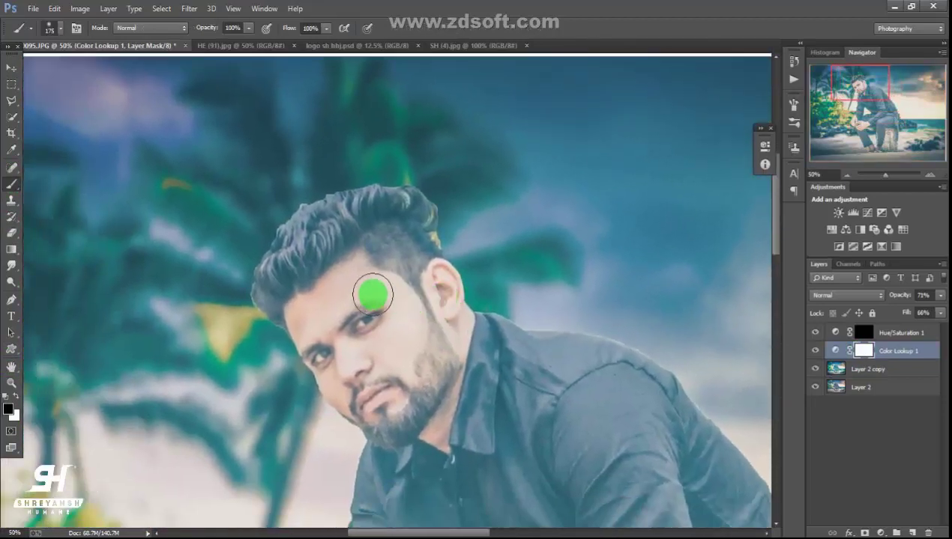
mouse_move(372, 287)
left_mouse_down()
mouse_move(359, 380)
mouse_move(428, 373)
mouse_move(438, 292)
mouse_move(393, 241)
mouse_move(441, 283)
mouse_move(425, 415)
mouse_move(410, 404)
left_mouse_up()
scroll(410, 404, "down", 3)
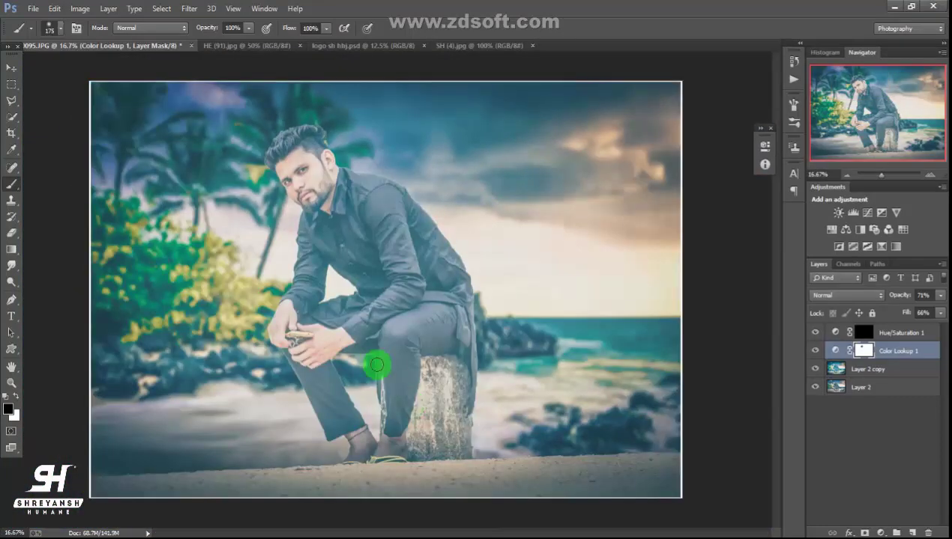
mouse_move(304, 355)
left_mouse_down()
mouse_move(286, 327)
mouse_move(333, 340)
left_mouse_up()
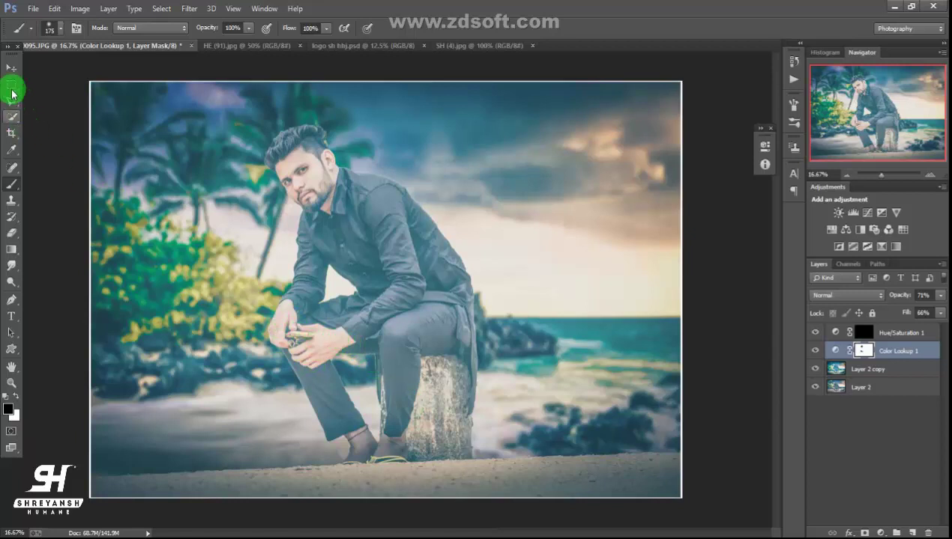
Drag the fireworks image from SH (4).jpg into the portrait with the Move tool
left_click(12, 67)
left_click(480, 46)
mouse_move(420, 157)
left_mouse_down()
mouse_move(166, 136)
mouse_move(112, 39)
mouse_move(429, 282)
mouse_move(354, 227)
left_mouse_up()
Enlarge the fireworks Layer 3 with Free Transform and set its blend mode to Screen
key("ctrl+t")
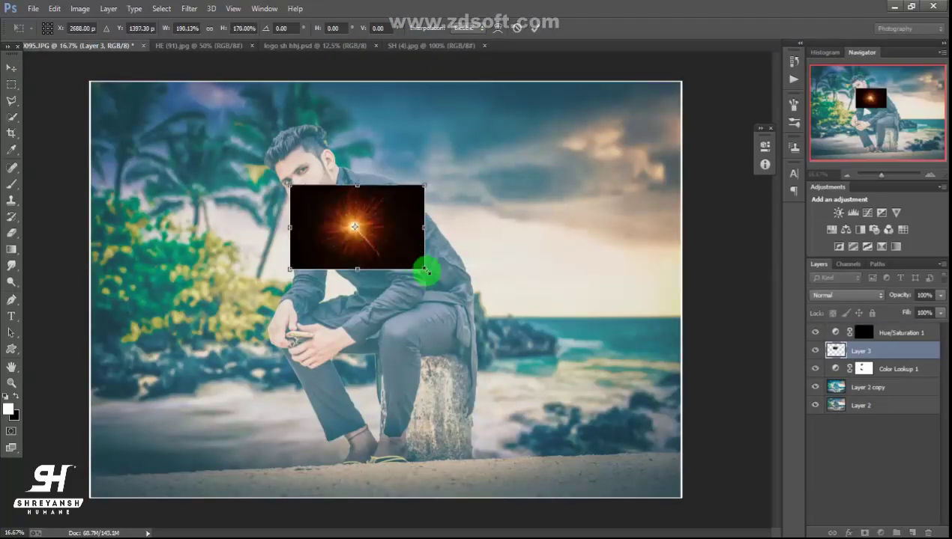
left_click_drag(434, 283, 467, 319)
left_click(534, 28)
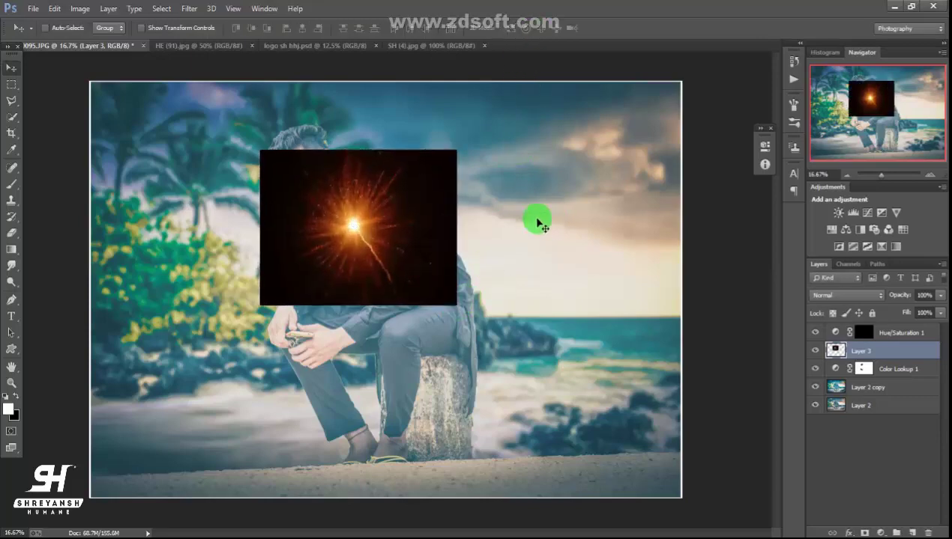
left_click(846, 296)
left_click(850, 99)
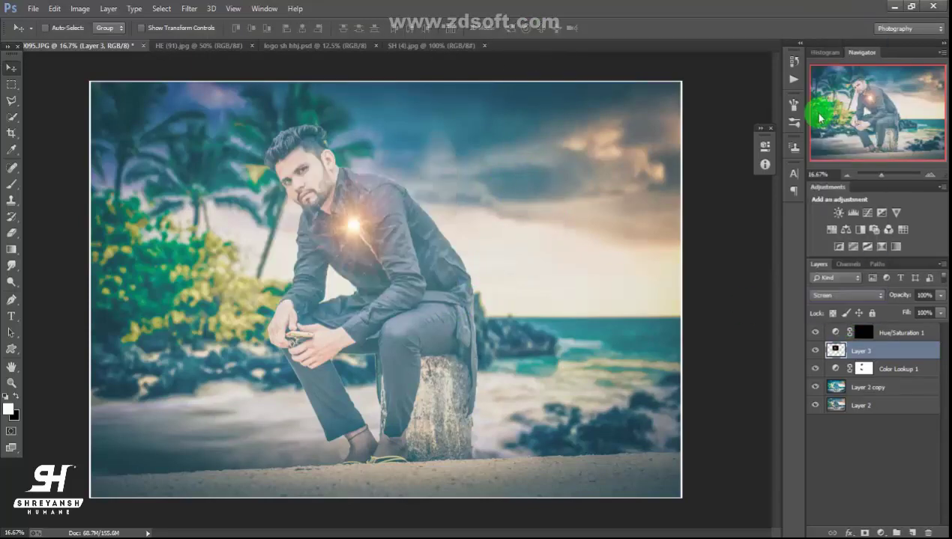
left_click(189, 8)
mouse_move(225, 159)
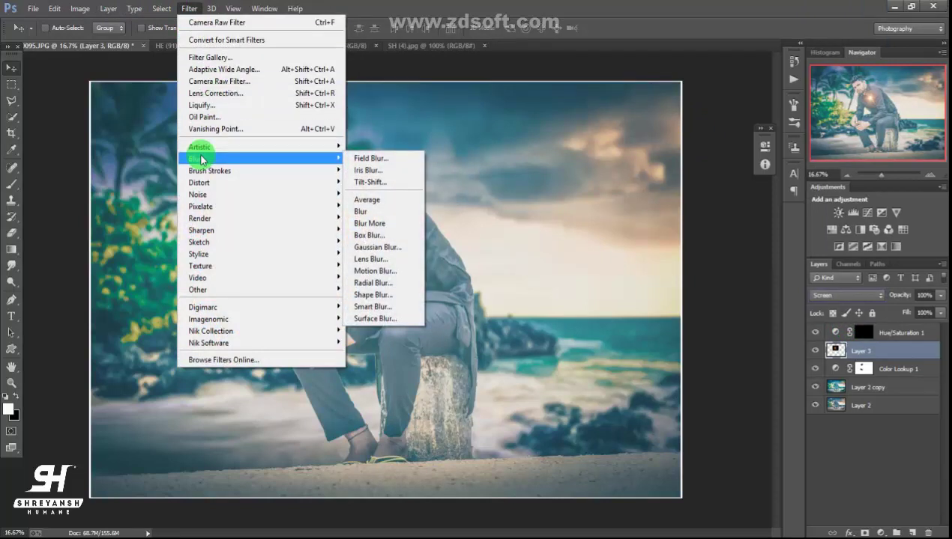
Try and cancel Lens Blur, then apply a Gaussian Blur of about 36 pixels
left_click(371, 259)
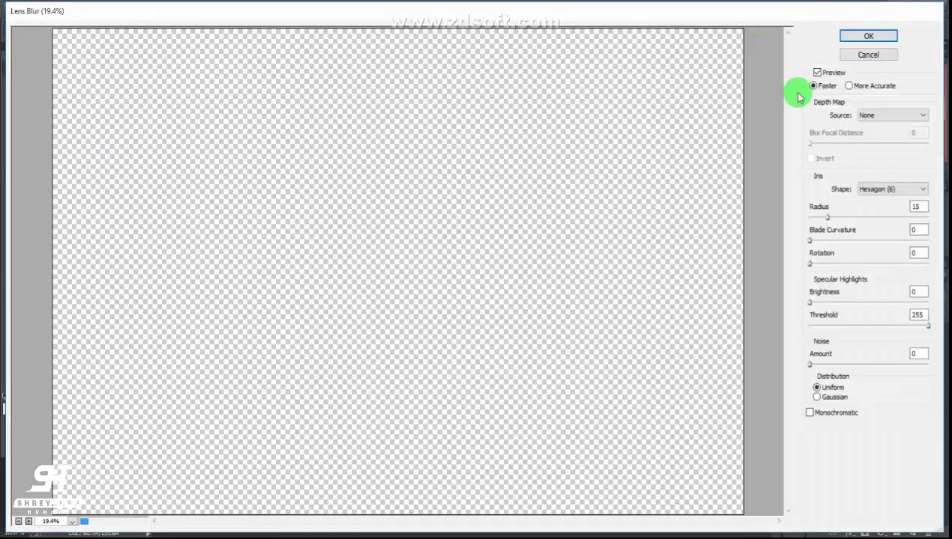
left_click(852, 60)
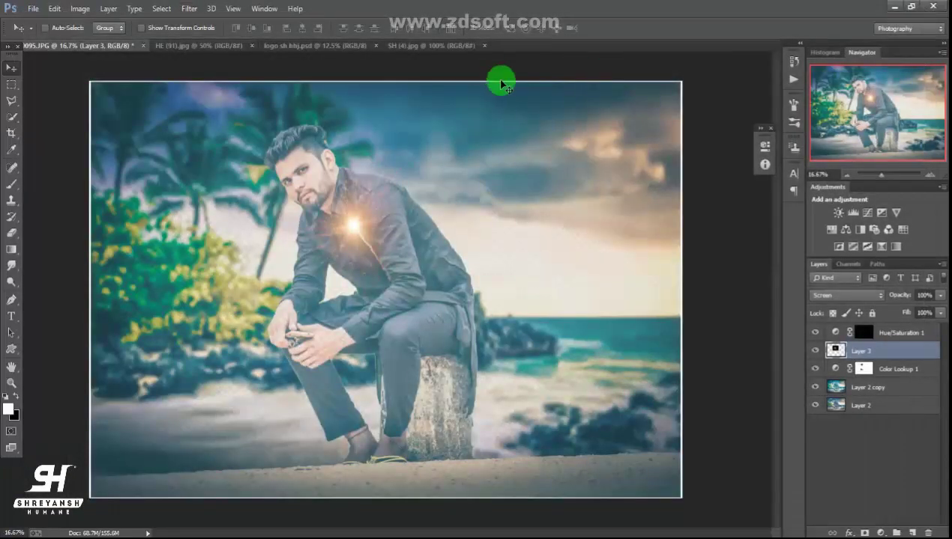
left_click(189, 9)
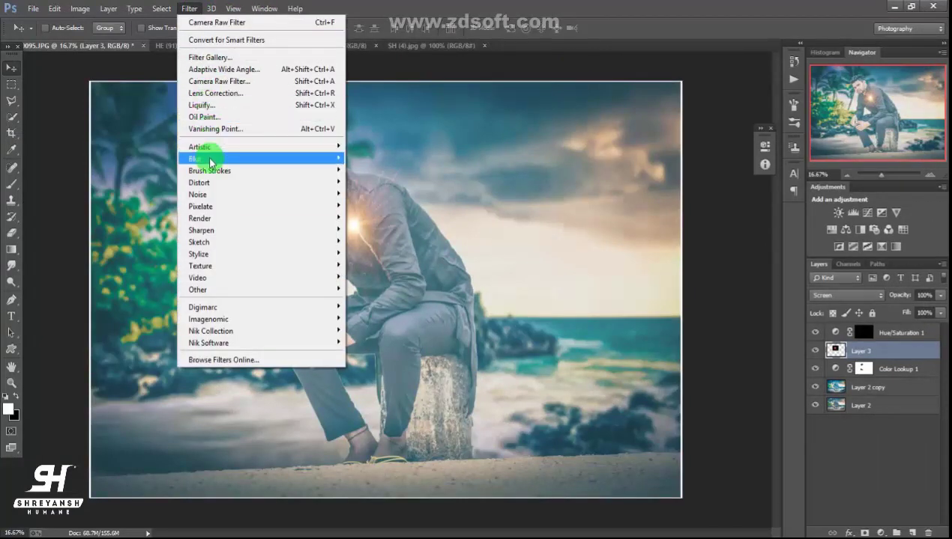
left_click(375, 248)
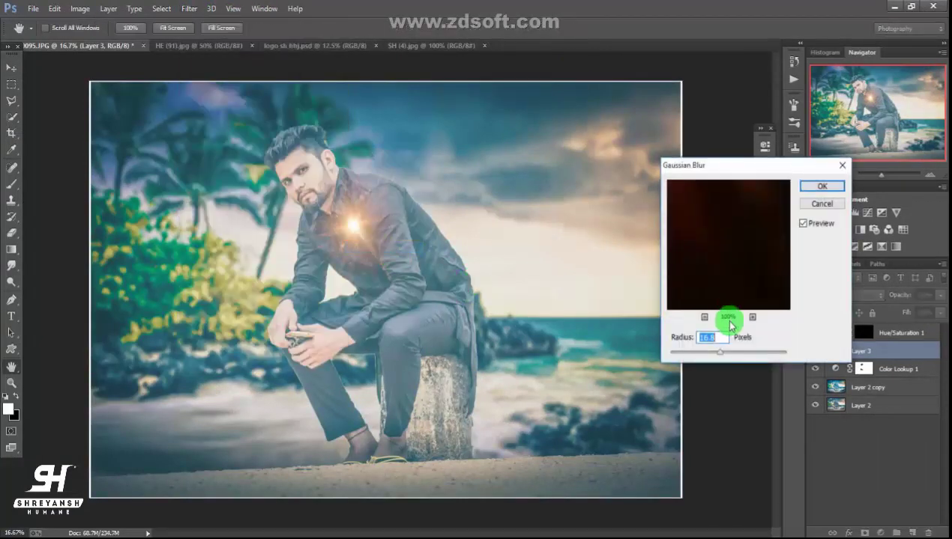
left_click_drag(719, 352, 733, 357)
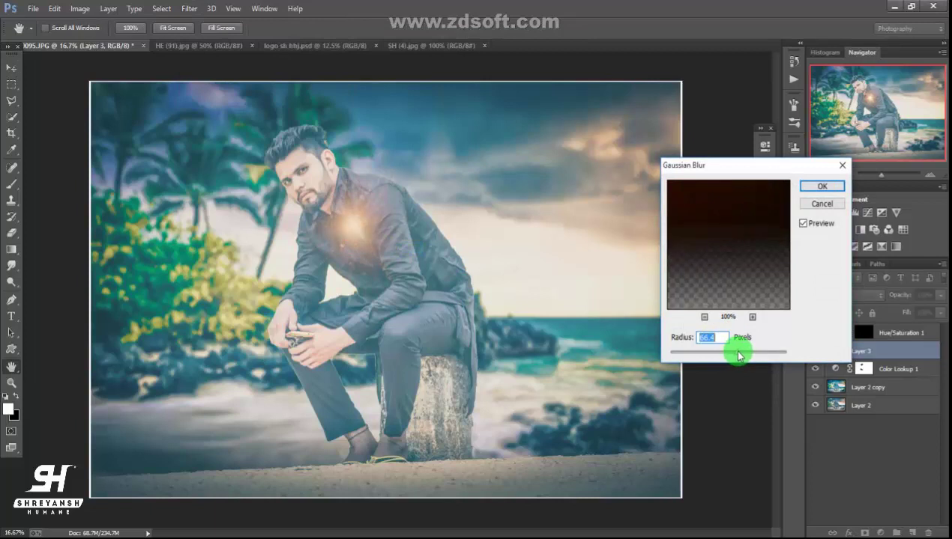
left_click(821, 186)
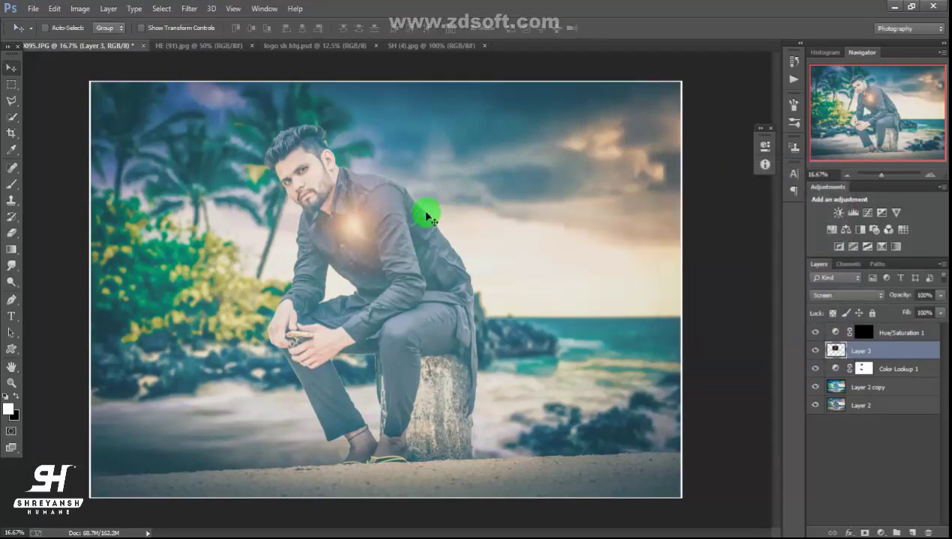
Enlarge the glow, move it to the upper-right sky at 84% opacity, and Alt-duplicate it
key("ctrl+t")
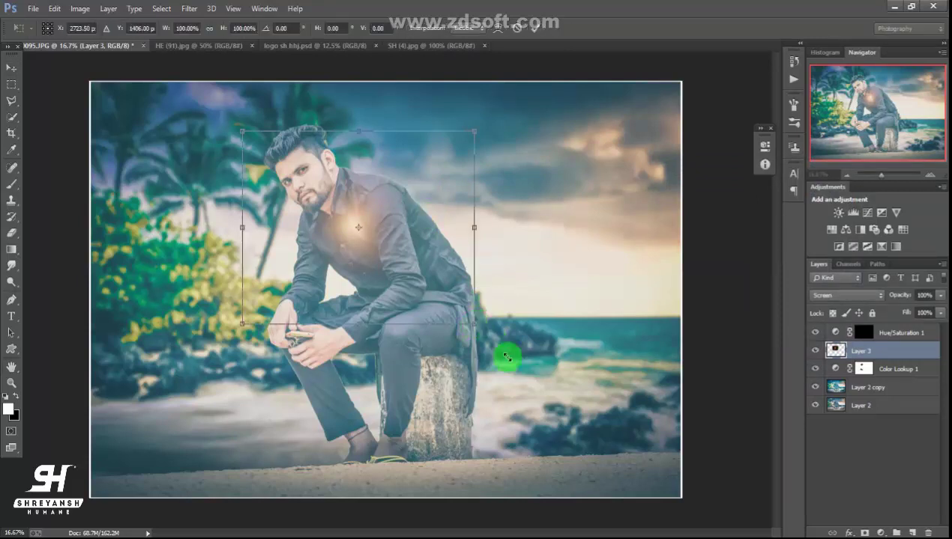
left_click_drag(473, 323, 742, 503)
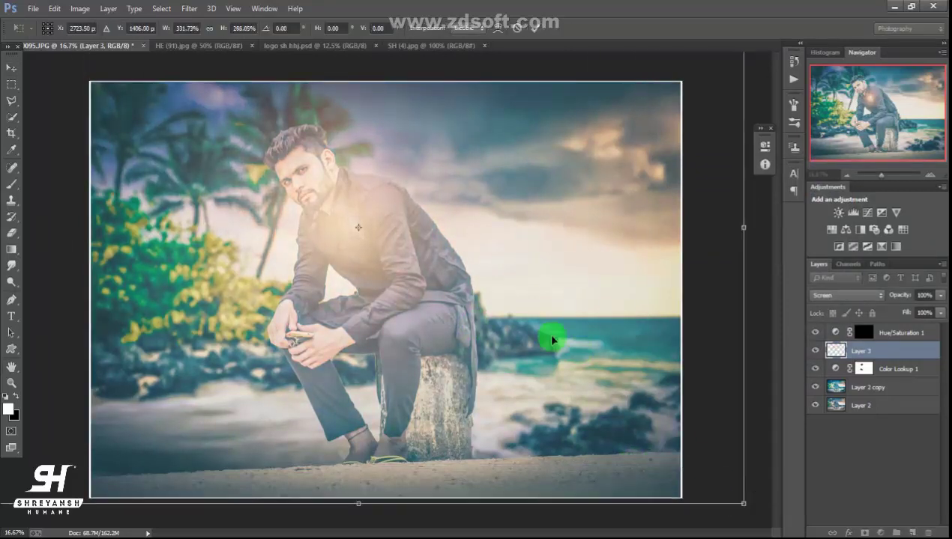
left_click(534, 27)
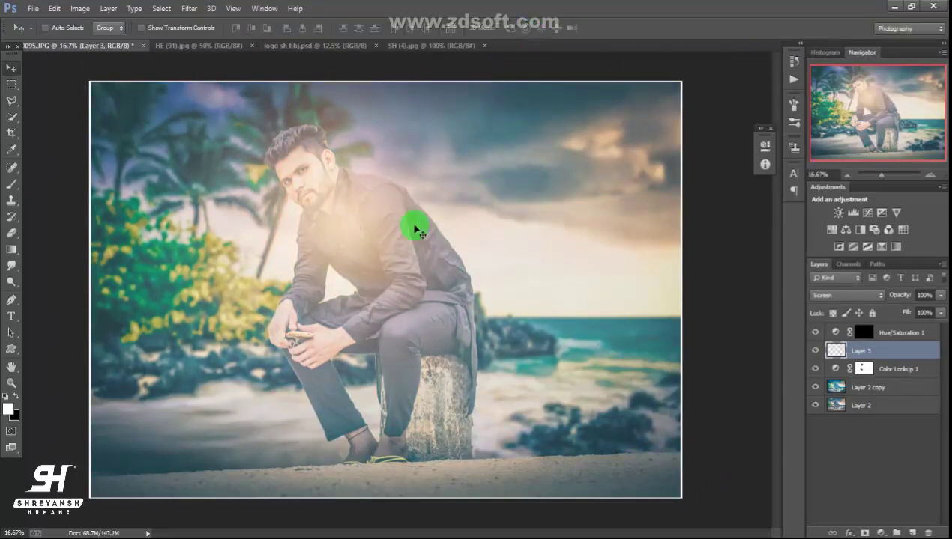
left_click_drag(359, 233, 614, 206)
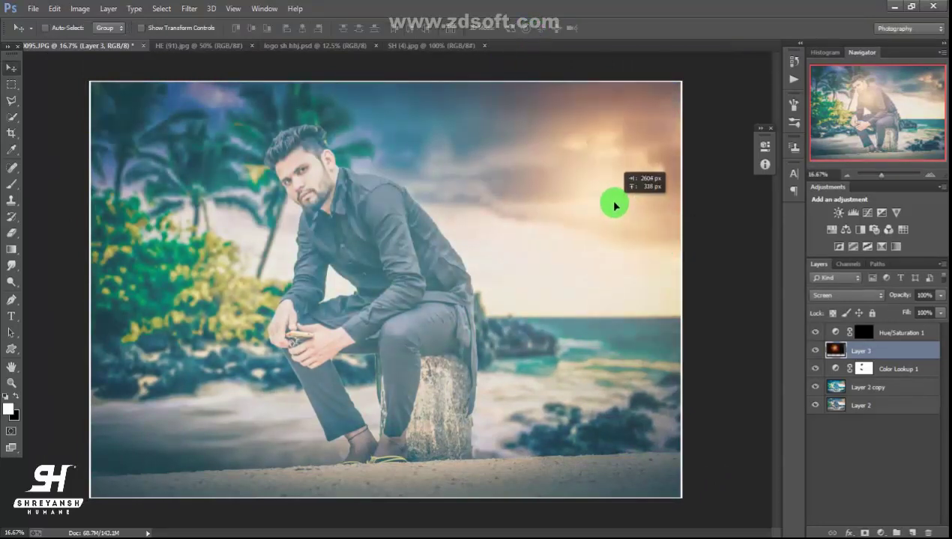
left_click(941, 295)
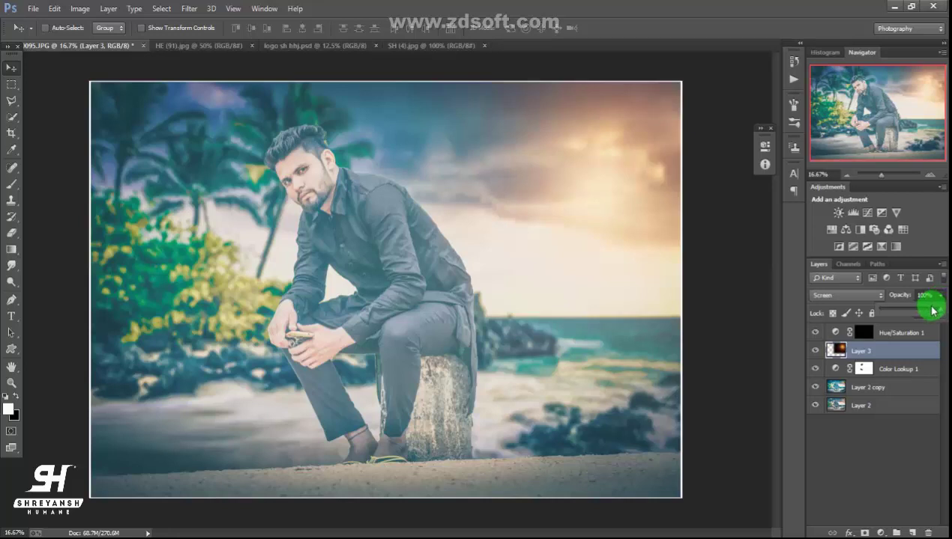
left_click_drag(933, 310, 928, 308)
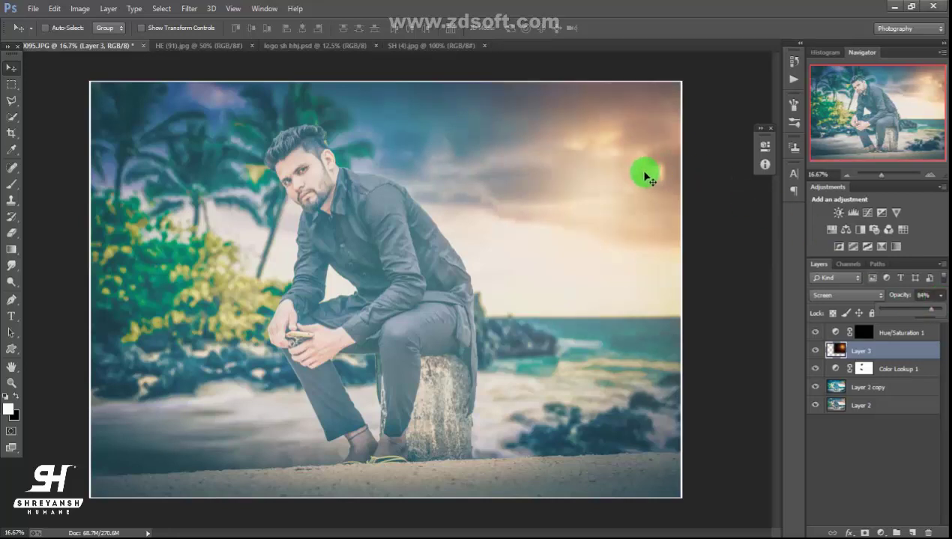
mouse_move(635, 175)
left_mouse_down()
mouse_move(546, 249)
mouse_move(616, 294)
left_mouse_up()
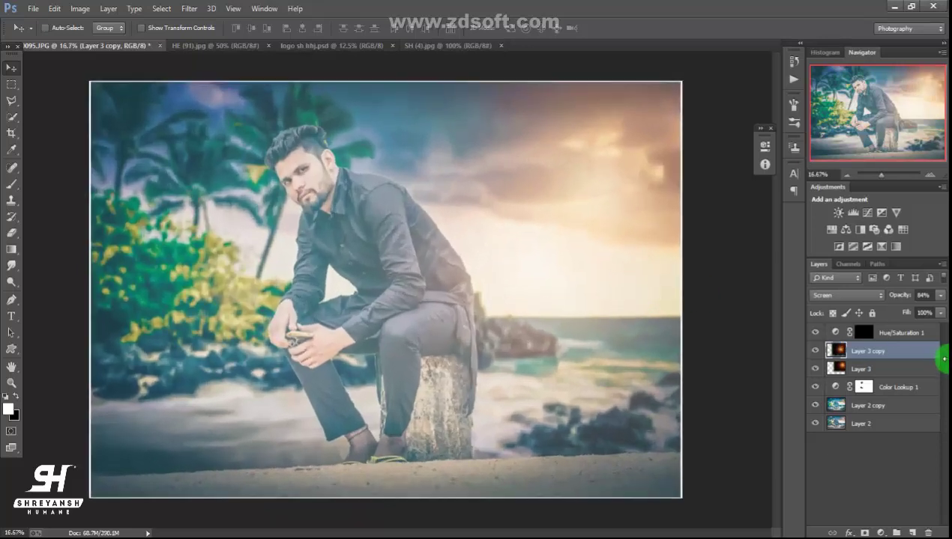
Lower Color Lookup 1 opacity to 58% and select all layers from Layer 2 upward
left_click(896, 388)
left_click(939, 297)
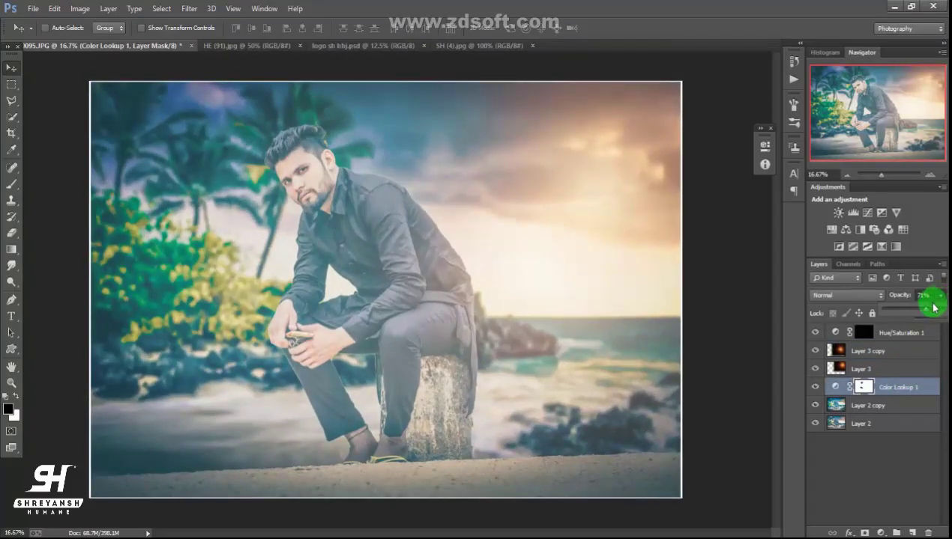
left_click_drag(933, 308, 921, 311)
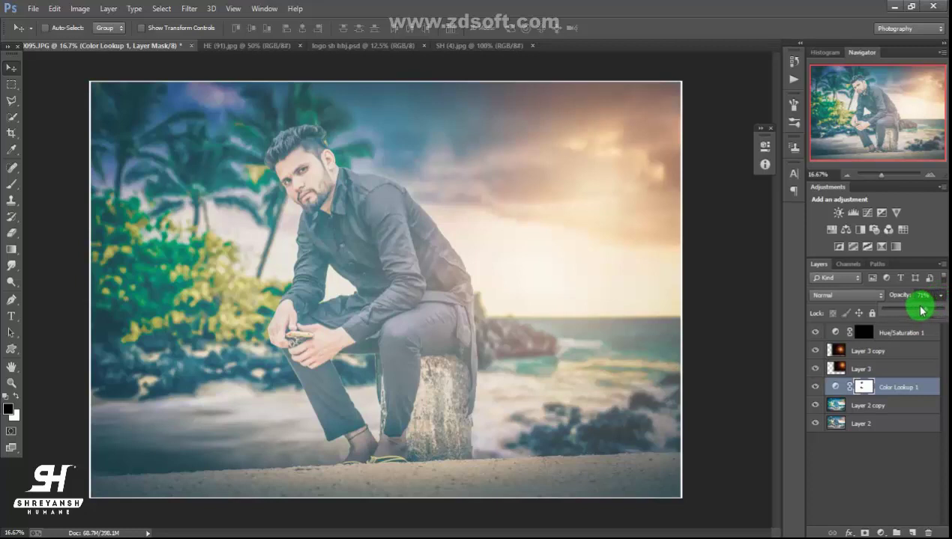
left_click(908, 446)
left_click_drag(875, 427, 886, 360)
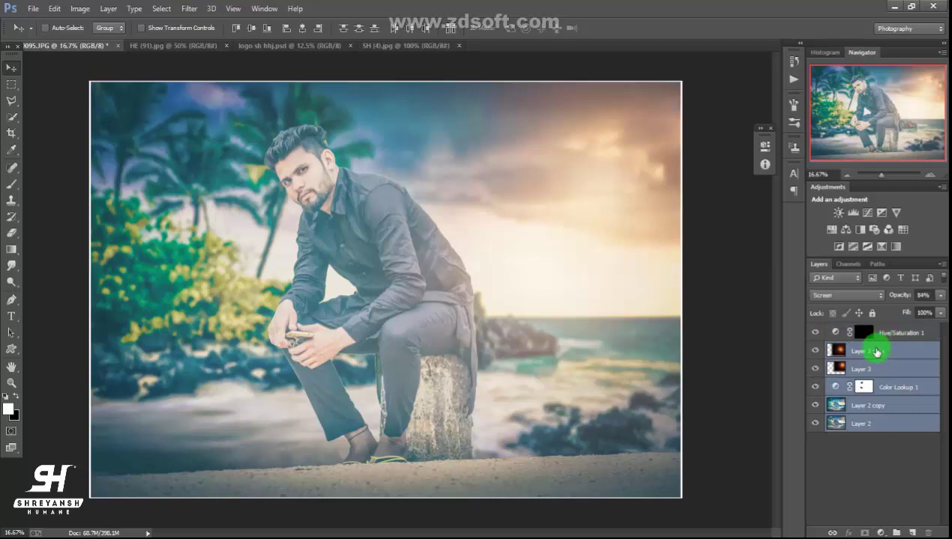
Merge the selected layers, then set Hue/Saturation lightness to +13 and merge it into Layer 3 copy
right_click(881, 341)
left_click(774, 344)
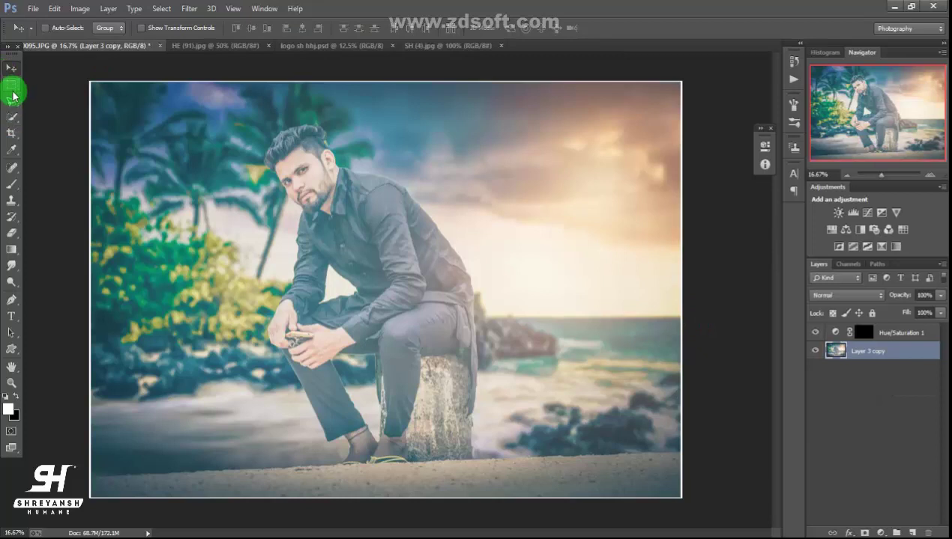
double_click(833, 332)
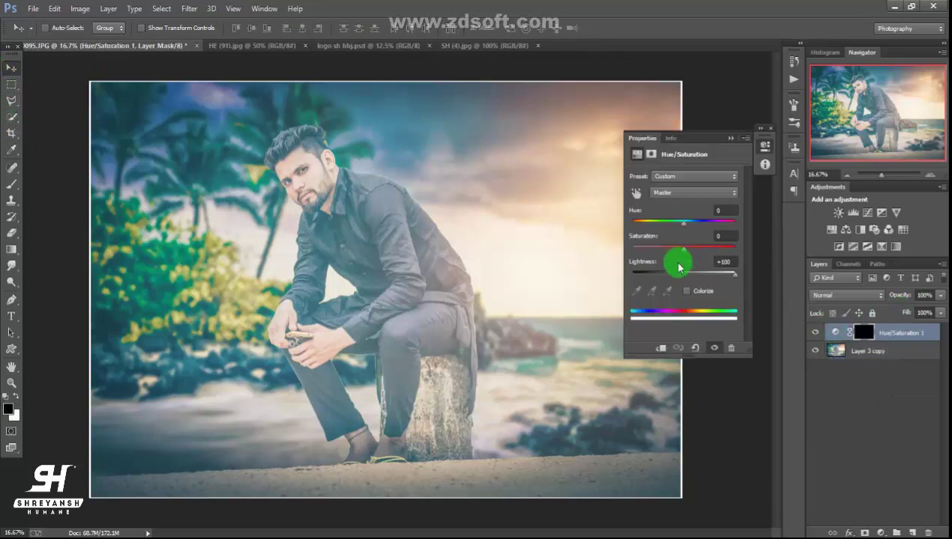
left_click_drag(696, 273, 748, 276)
left_click(731, 138)
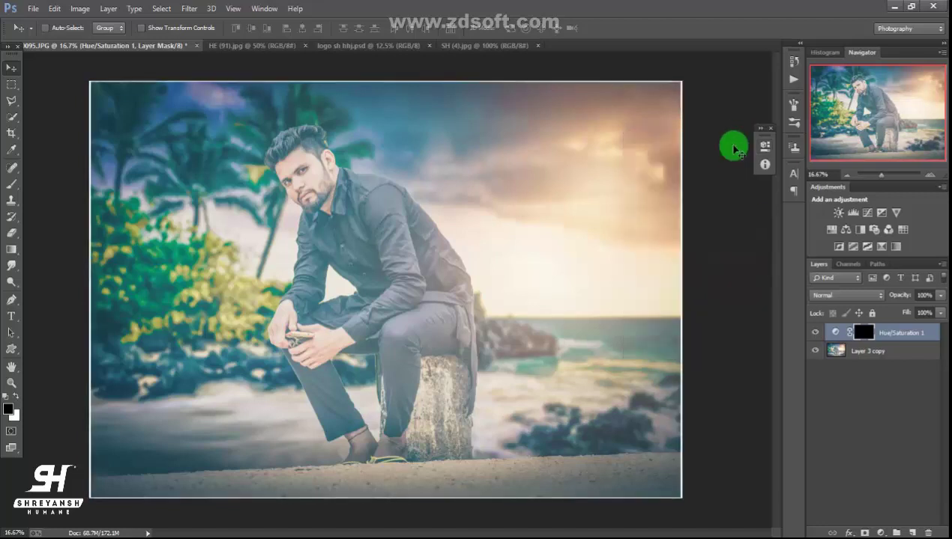
left_click(865, 335)
key("ctrl+e")
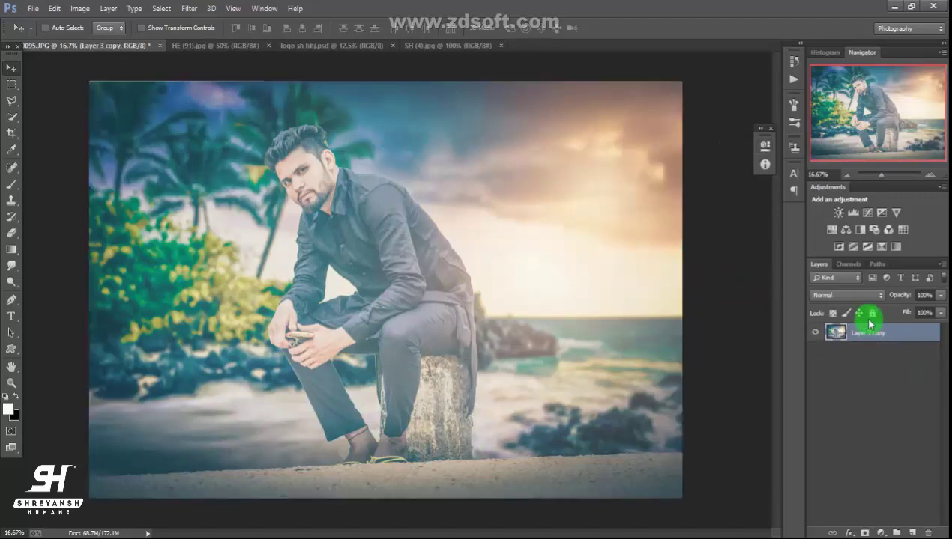
Crop the whole image and commit the crop
left_click(13, 132)
left_click(390, 80)
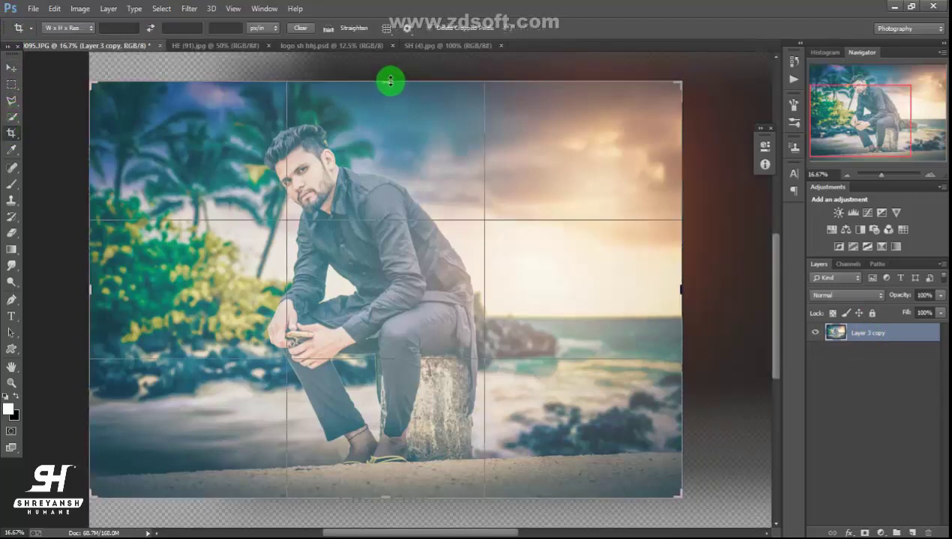
left_click(546, 27)
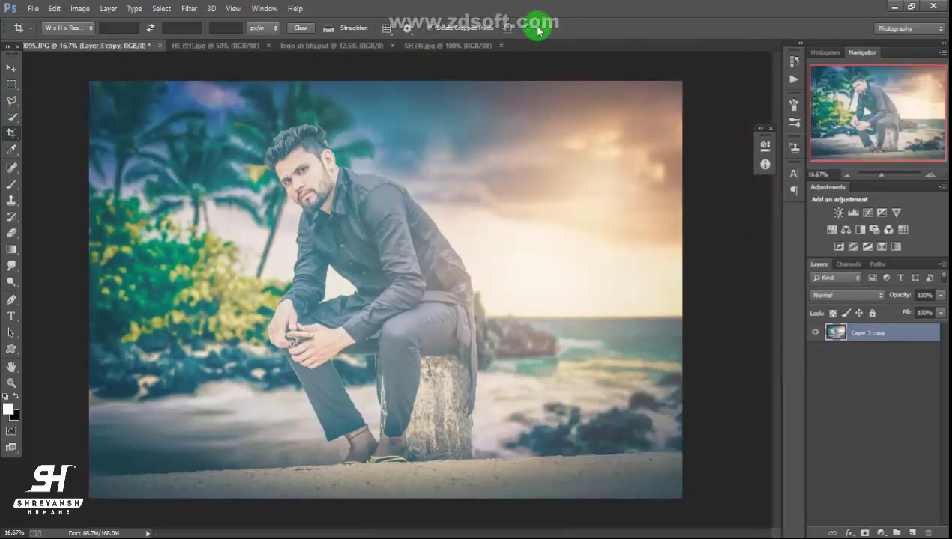
left_click(12, 68)
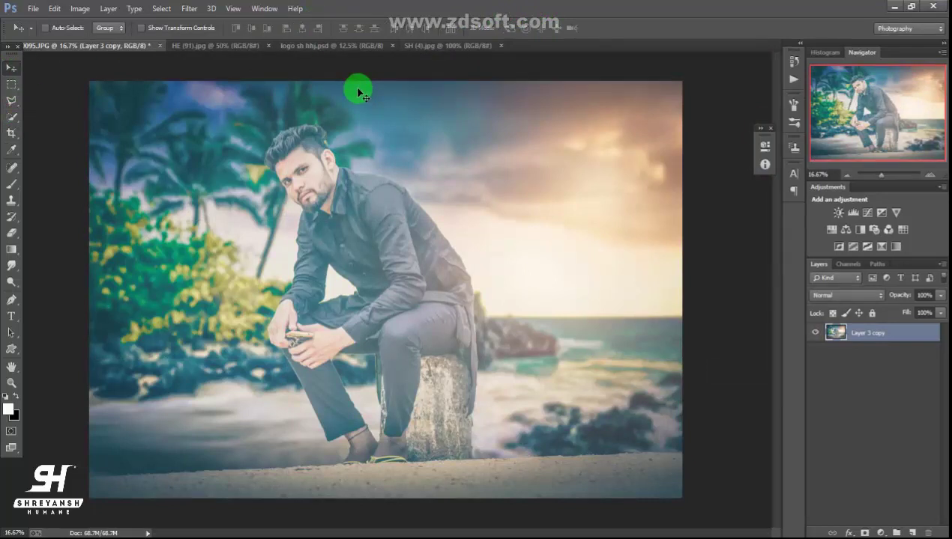
Run the Camera Raw Filter and adjust the Effects post-crop vignetting amount, leaving it at 0
left_click(192, 9)
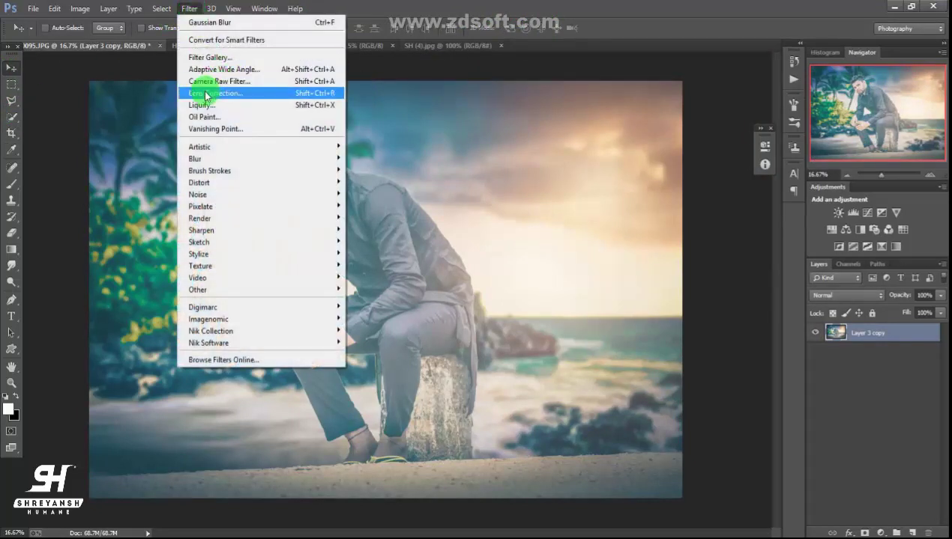
left_click(542, 225)
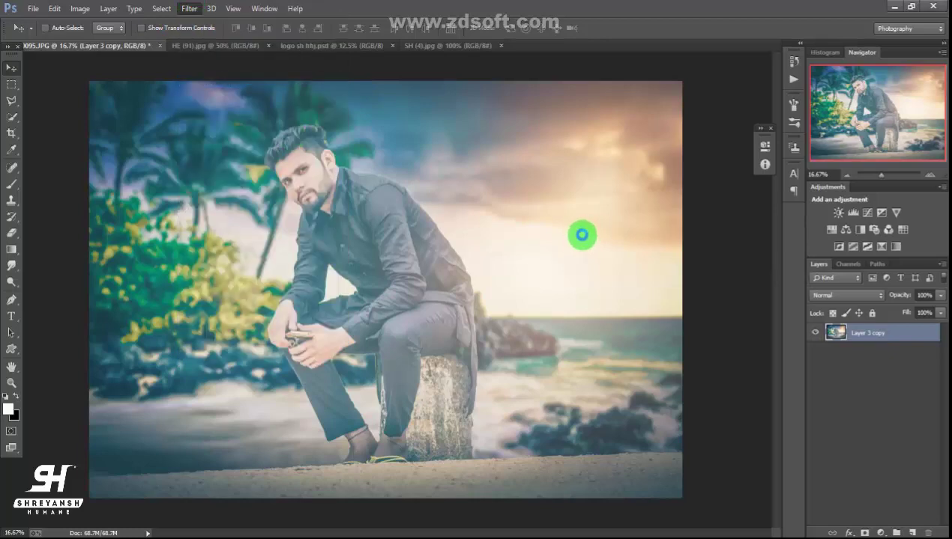
key("ctrl+shift+a")
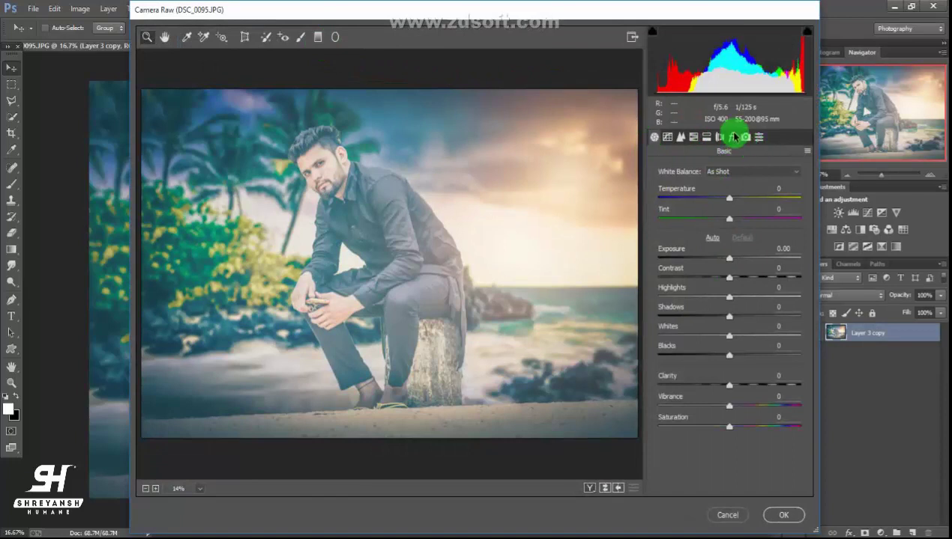
left_click(733, 136)
left_click(709, 341)
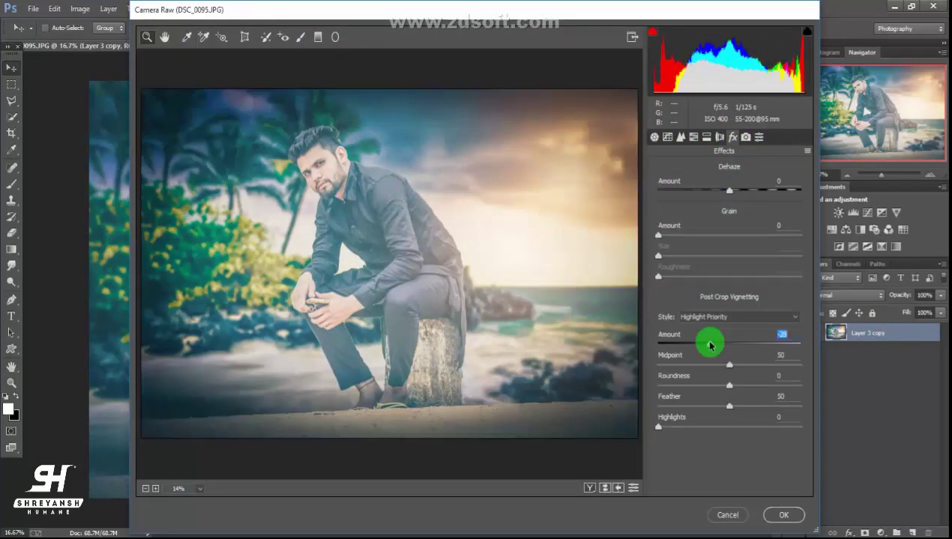
left_click_drag(710, 345, 725, 346)
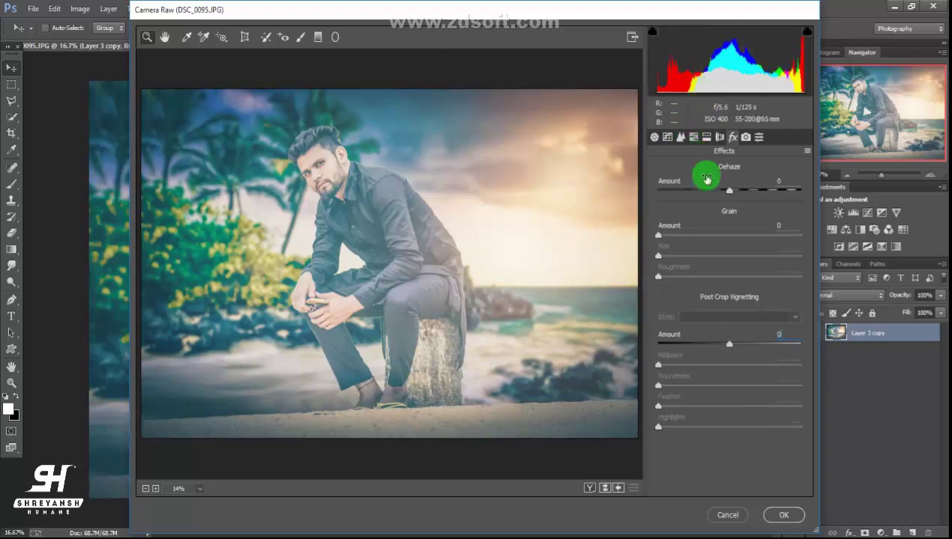
left_click(783, 515)
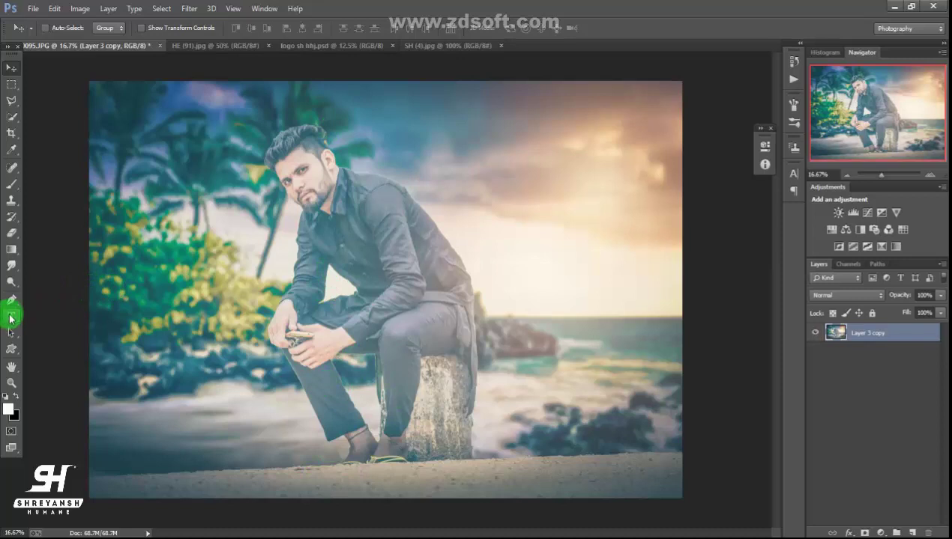
Add the 'PAKKA EDITZ' text layer and move it down to the bottom of the photo
key("t")
mouse_move(188, 167)
left_mouse_down()
mouse_move(361, 270)
mouse_move(622, 220)
left_mouse_up()
type("TAKKA EDITZ")
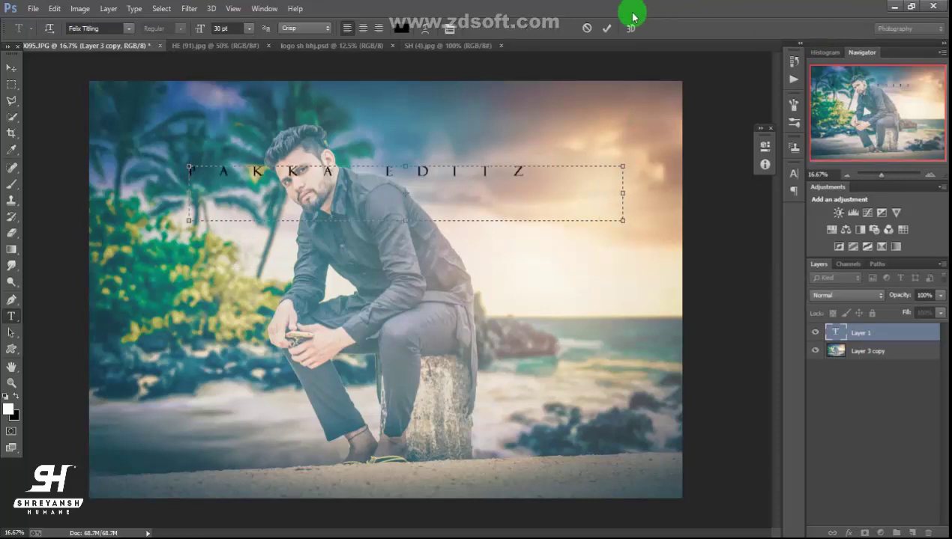
left_click(606, 28)
left_click(8, 75)
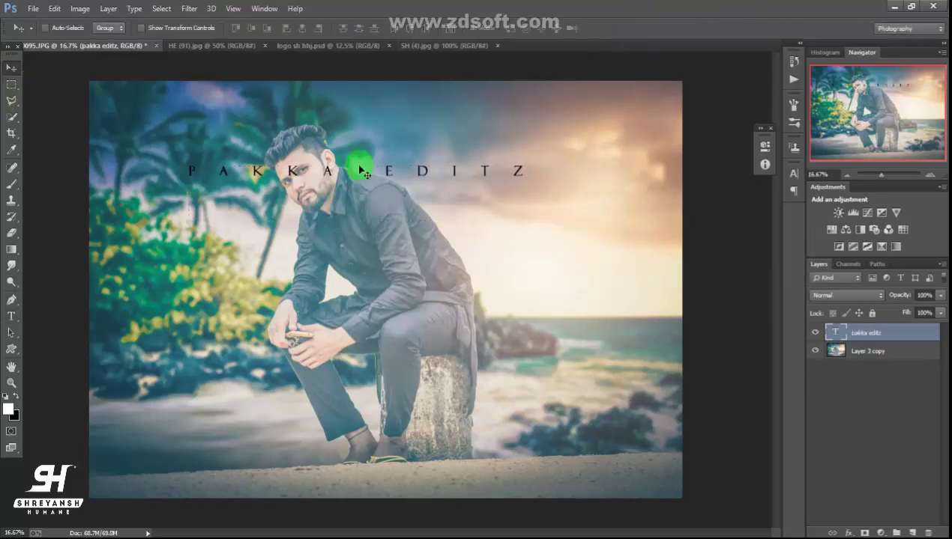
mouse_move(361, 161)
left_mouse_down()
mouse_move(399, 490)
mouse_move(429, 491)
left_mouse_up()
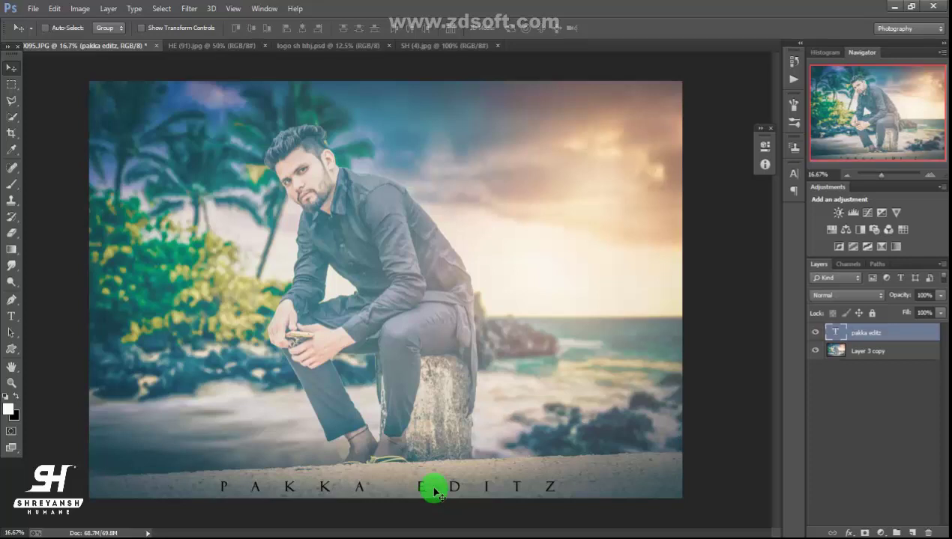
Narrow the 'PAKKA EDITZ' text slightly and centre it along the bottom edge
key("ctrl+t")
key("ctrl+minus")
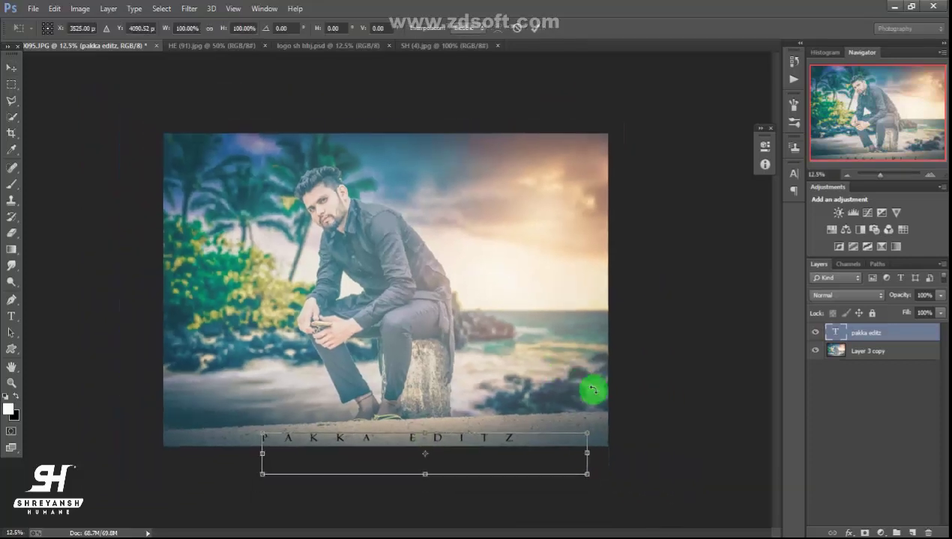
left_click_drag(587, 473, 567, 474)
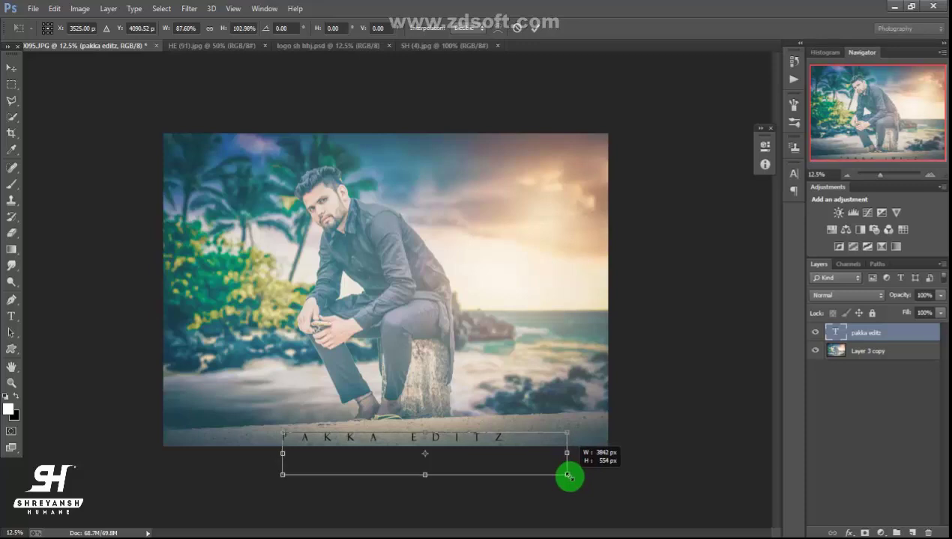
left_click(545, 30)
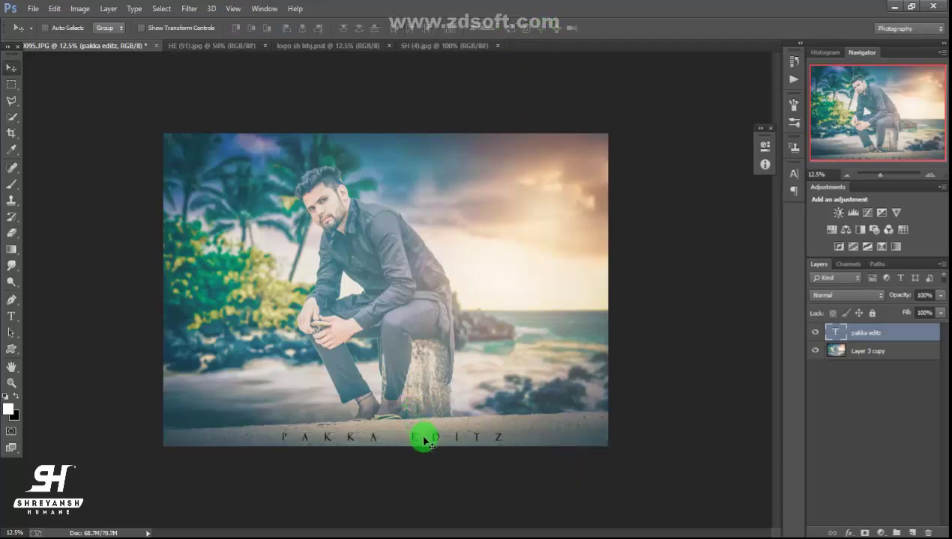
mouse_move(422, 443)
left_mouse_down()
mouse_move(404, 154)
mouse_move(425, 440)
left_mouse_up()
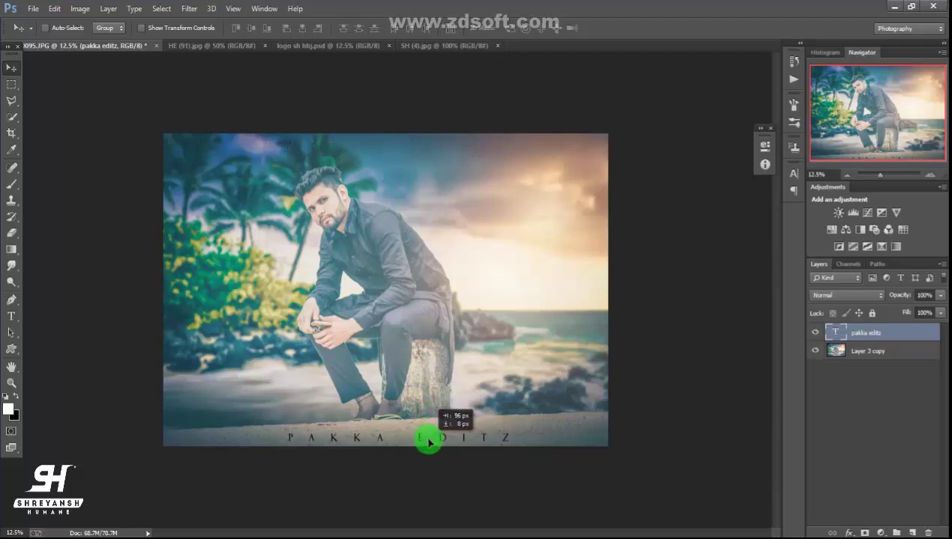
left_click_drag(425, 443, 429, 443)
left_click(12, 316)
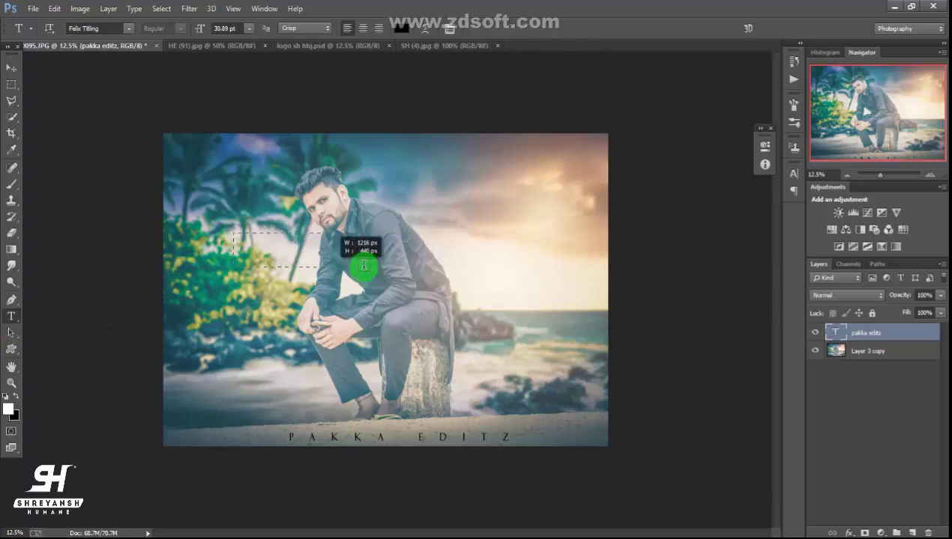
Add 'MD AZHAR' text with letter-spacing (tracking) set to 0
left_click_drag(233, 233, 437, 281)
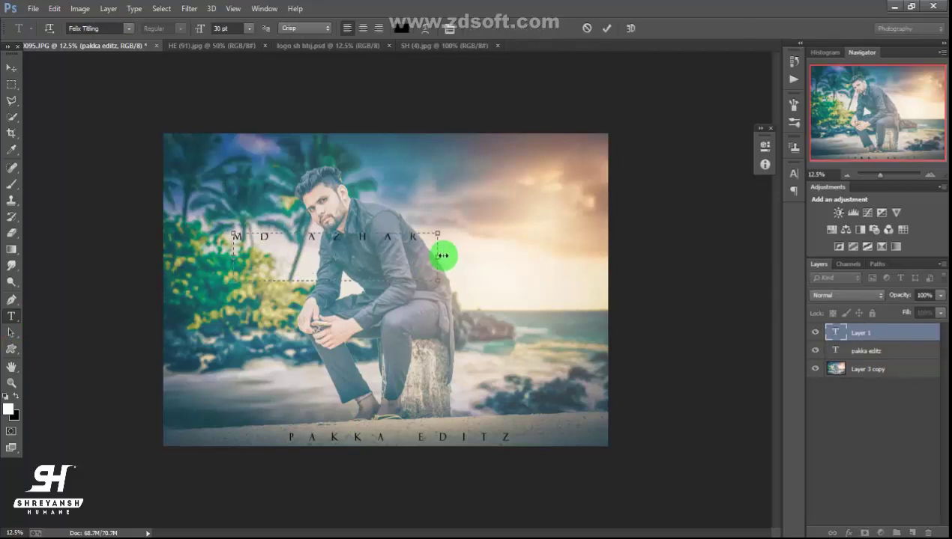
key("ctrl+a")
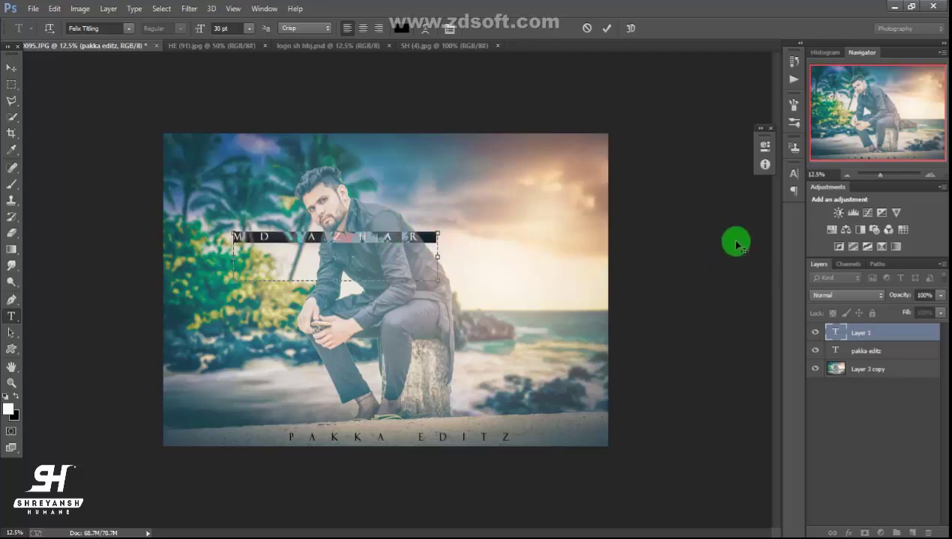
left_click(794, 173)
left_click(769, 213)
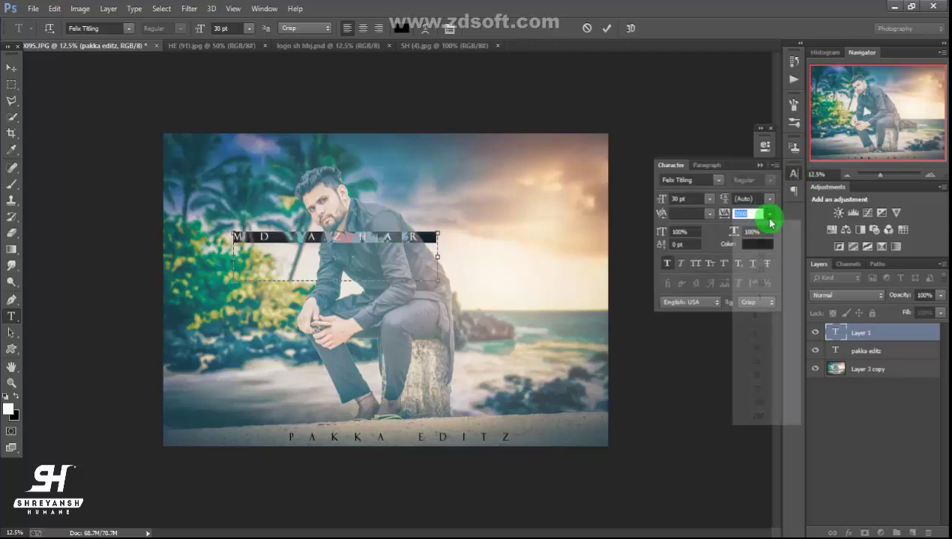
left_click(759, 317)
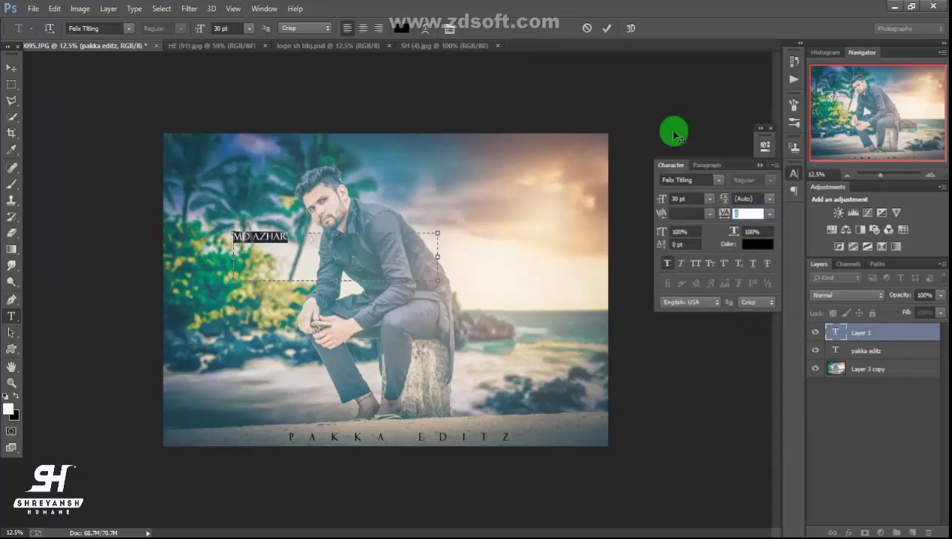
left_click(607, 28)
left_click(20, 73)
left_click_drag(305, 264, 504, 260)
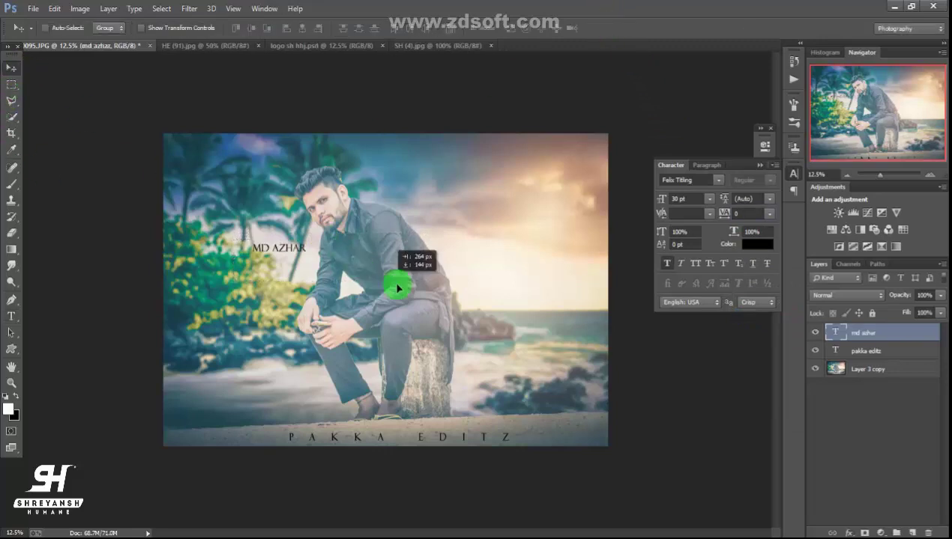
key("ctrl+t")
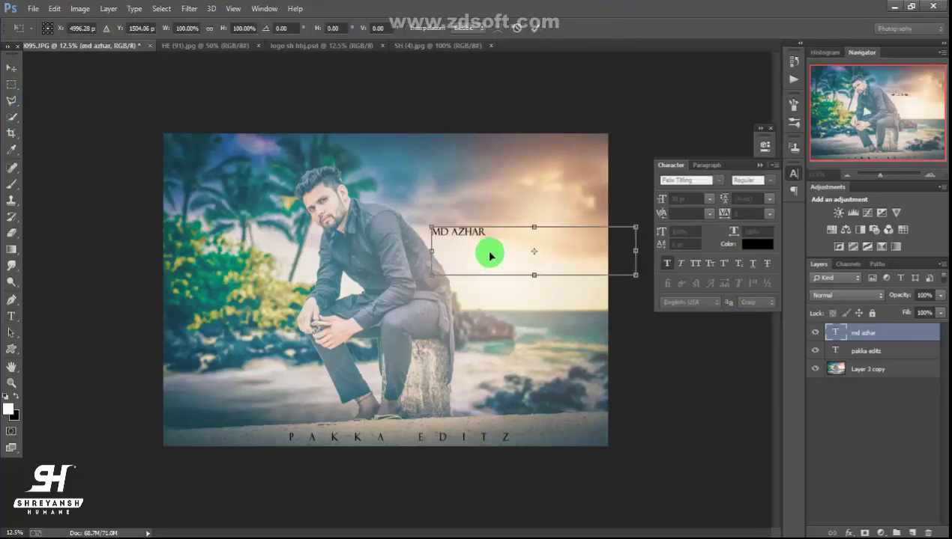
left_click_drag(629, 275, 607, 272)
left_click(551, 26)
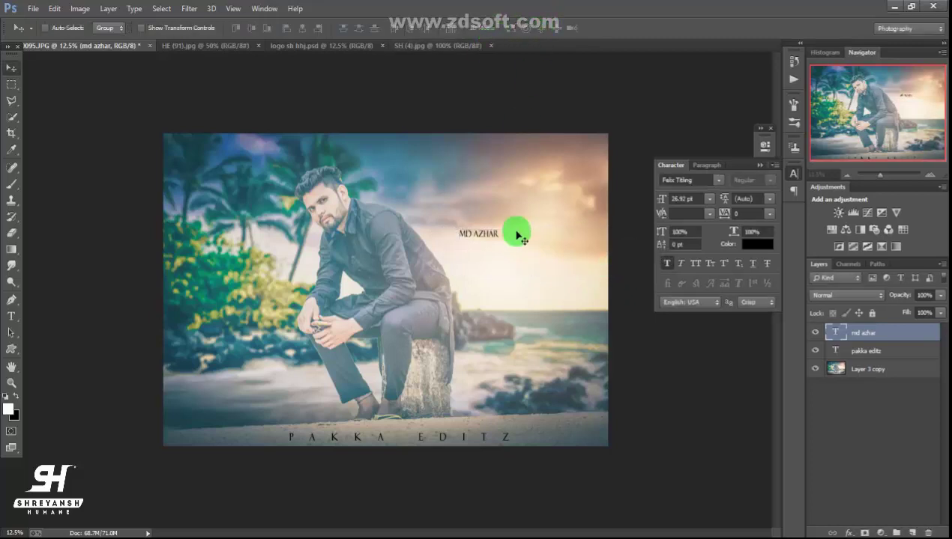
Place 'MD AZHAR' in the sky beside the man's head and fine-tune its size
left_click_drag(517, 251, 484, 228)
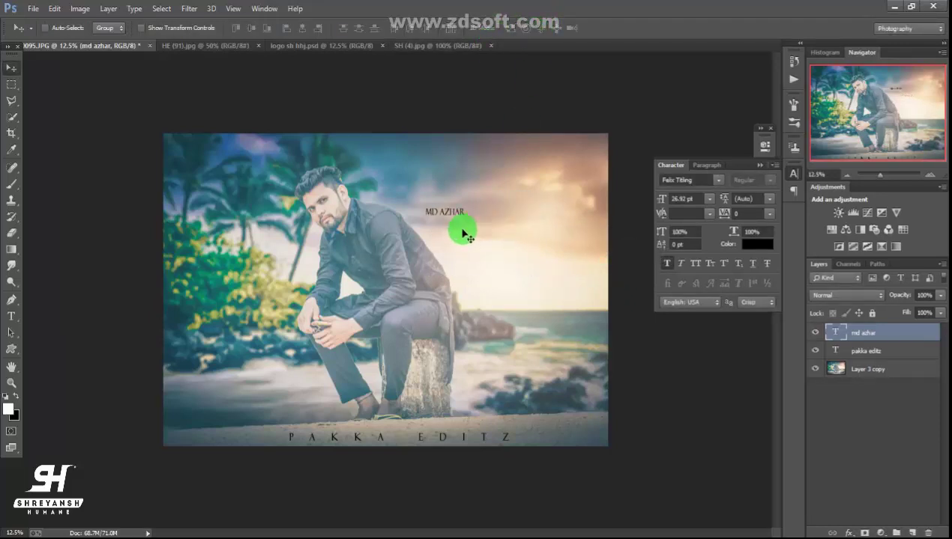
key("ctrl+t")
left_click_drag(499, 250, 499, 255)
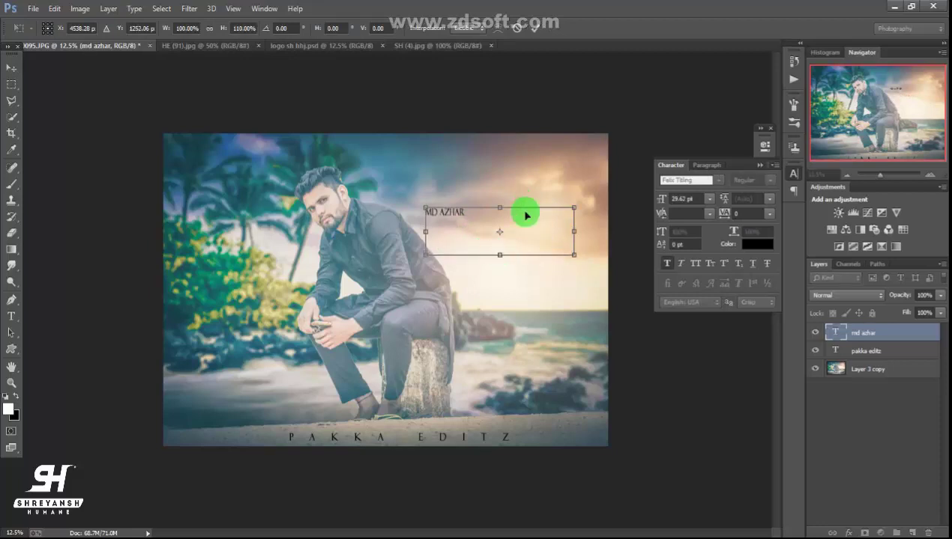
left_click_drag(575, 231, 590, 231)
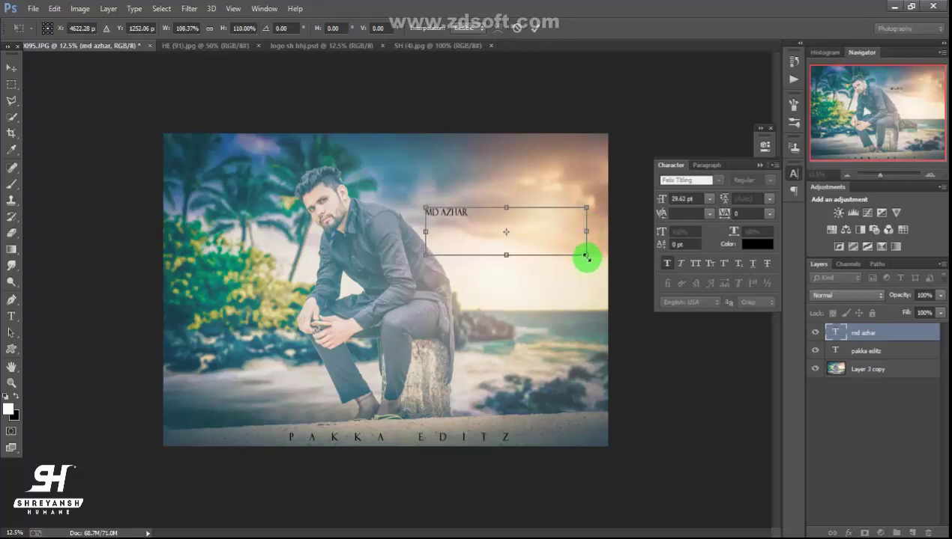
left_click_drag(586, 257, 575, 252)
left_click(534, 28)
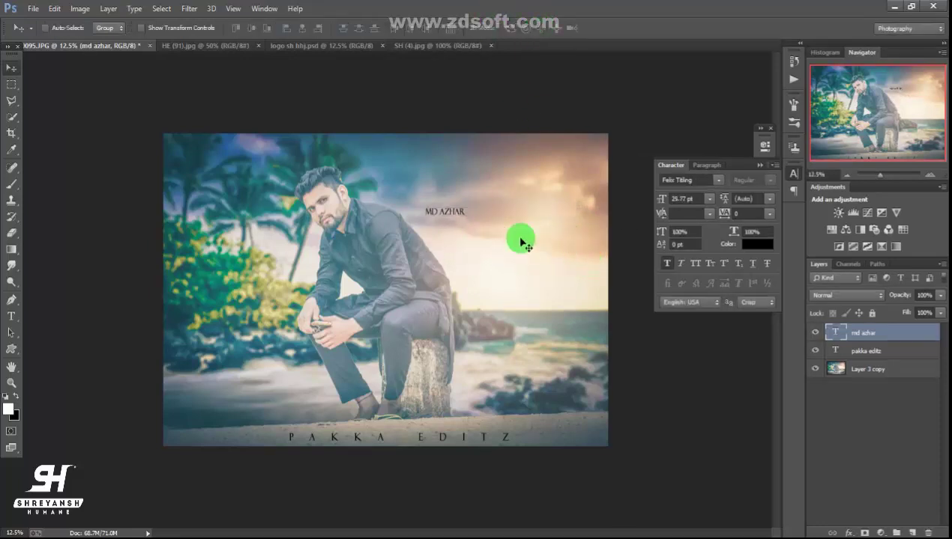